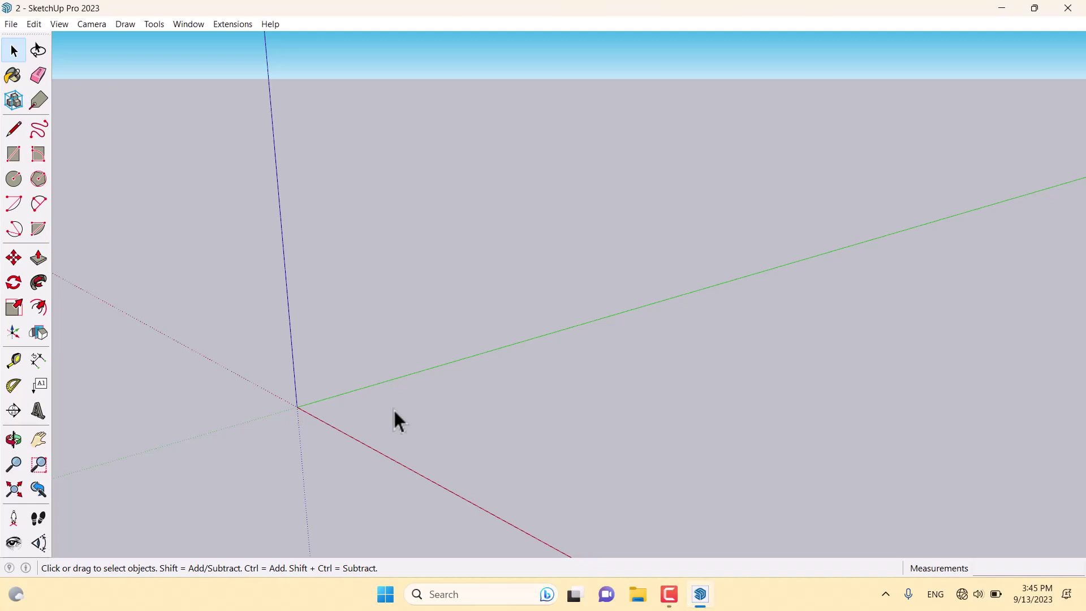
Draw a 46 × 124 cm rectangle flat on the ground beside the origin, with its long side along the green axis
mouse_move(419, 386)
middle_mouse_down("shift")
mouse_move(488, 362)
mouse_move(401, 381)
middle_mouse_up("shift")
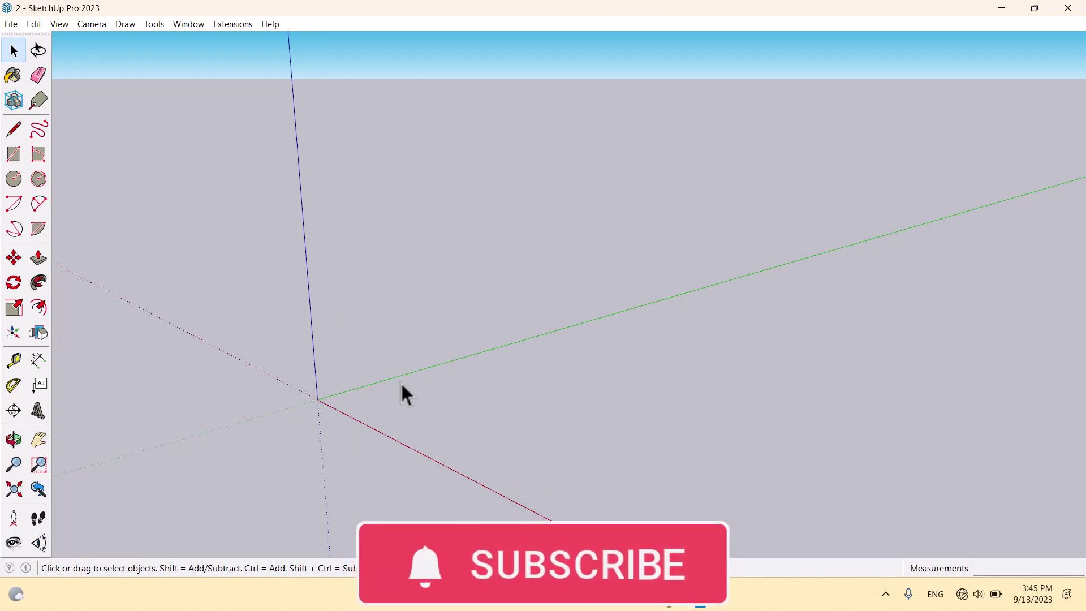
scroll(308, 406, "up", 3)
scroll(348, 375, "up", 2)
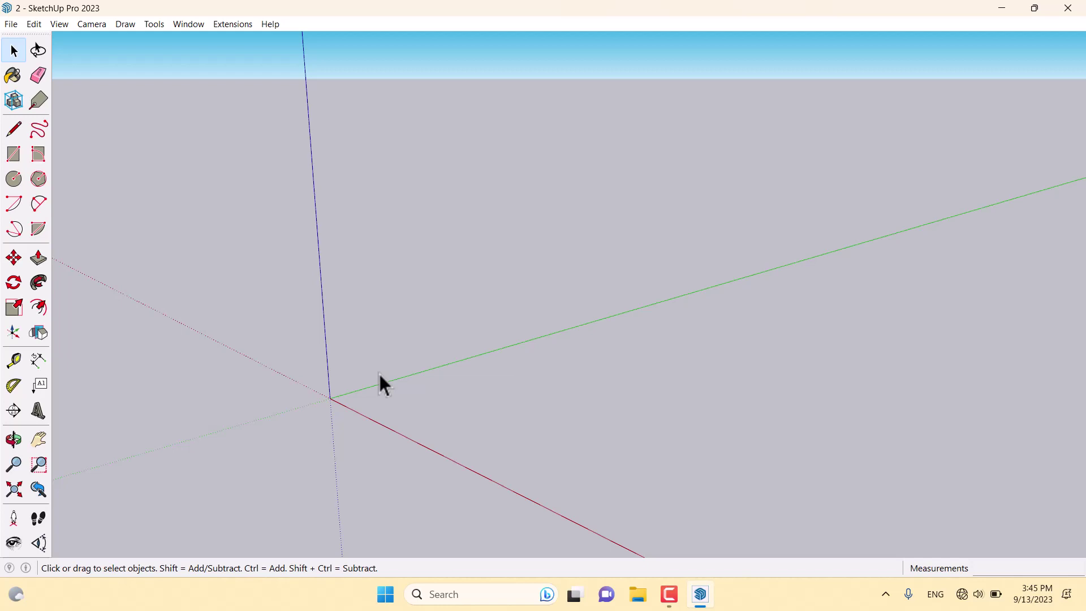
left_click(14, 158)
scroll(419, 396, "up", 3)
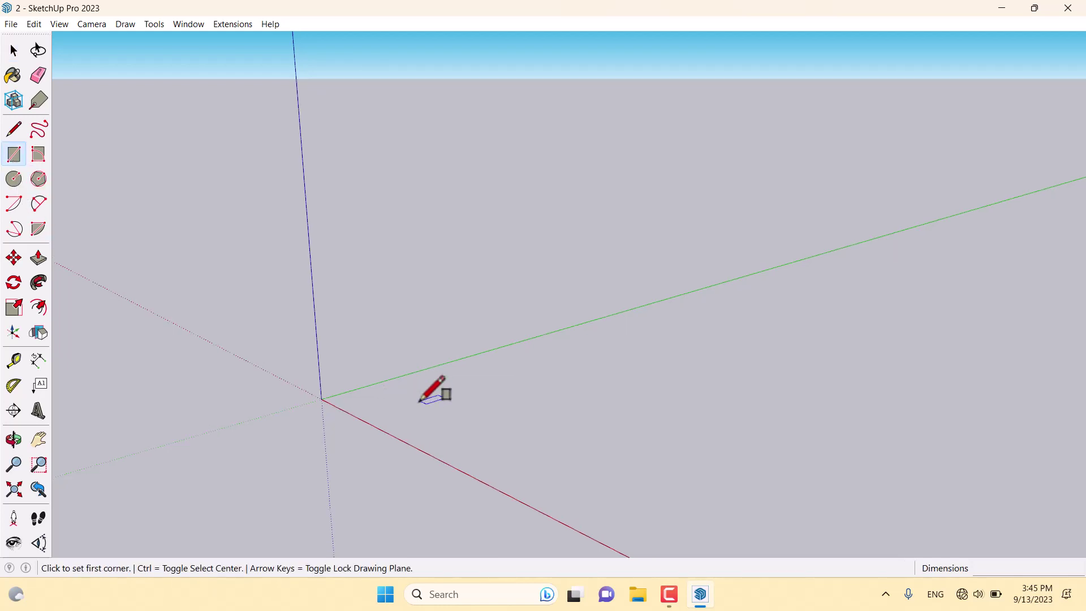
left_click(396, 389)
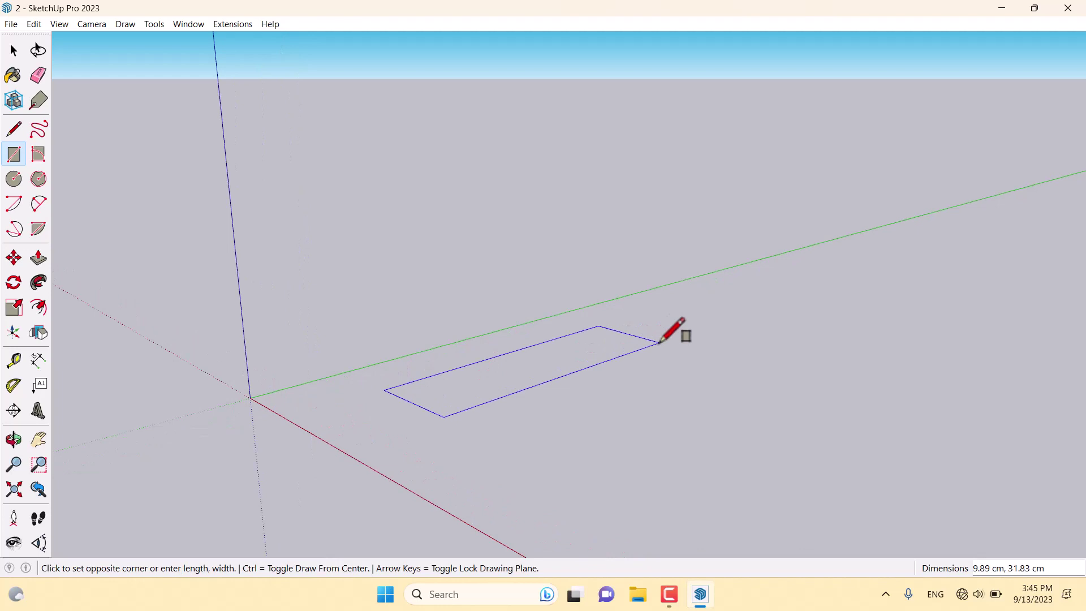
type("46, 124")
key("Return")
scroll(635, 121, "down", 3)
middle_click_drag(281, 388, 484, 308)
key("space")
Place guide lines across the rectangle, each offset 24 cm inward from one of its two short edges
left_click(15, 367)
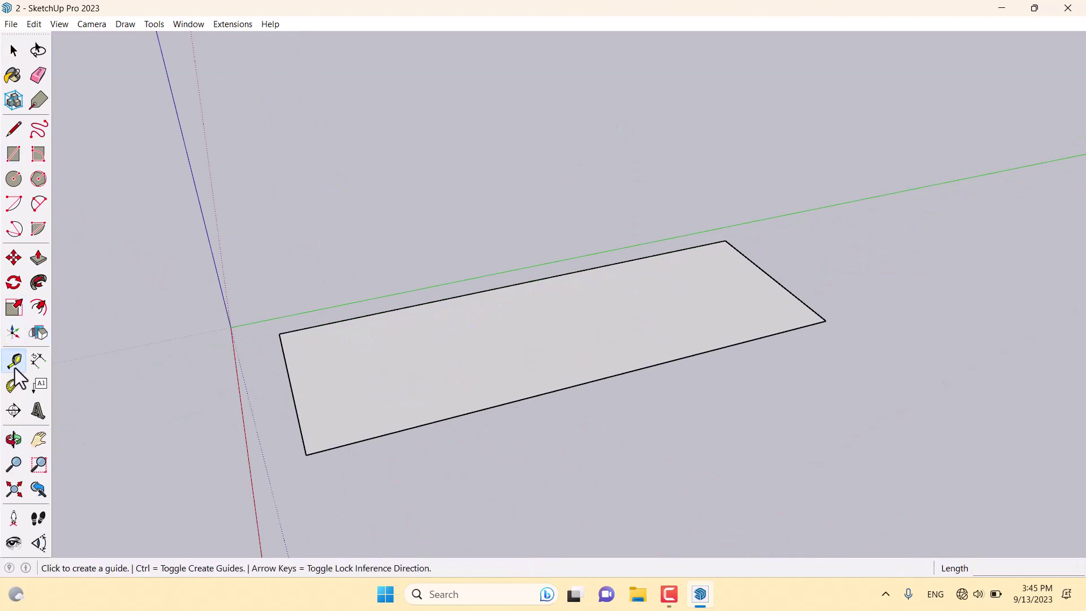
scroll(741, 249, "up", 3)
left_click(747, 244)
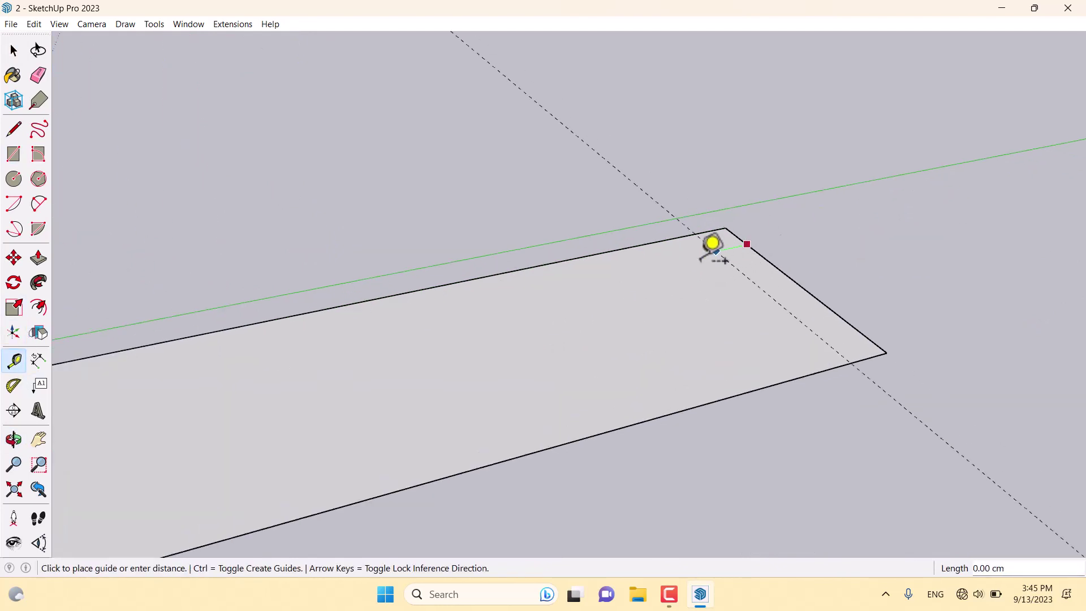
scroll(713, 252, "down", 2)
type("24")
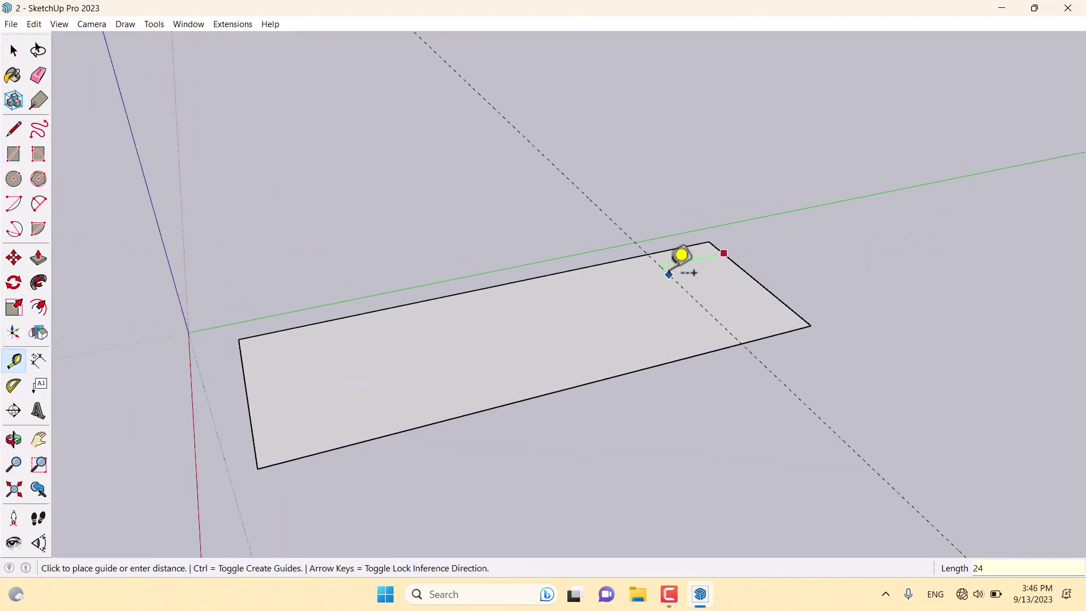
key("Return")
left_click(244, 358)
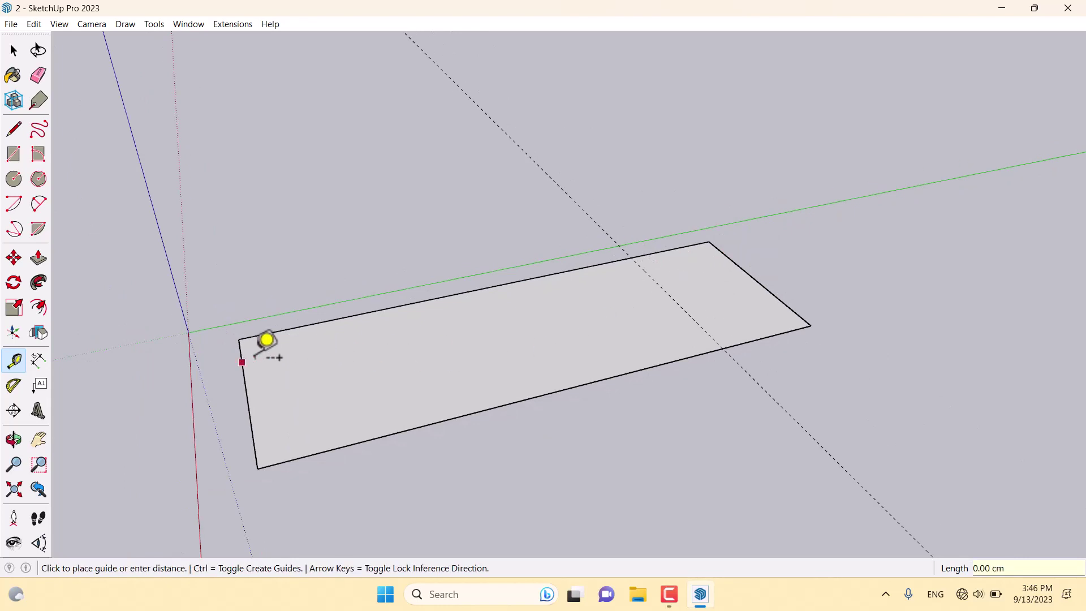
type("24")
key("Return")
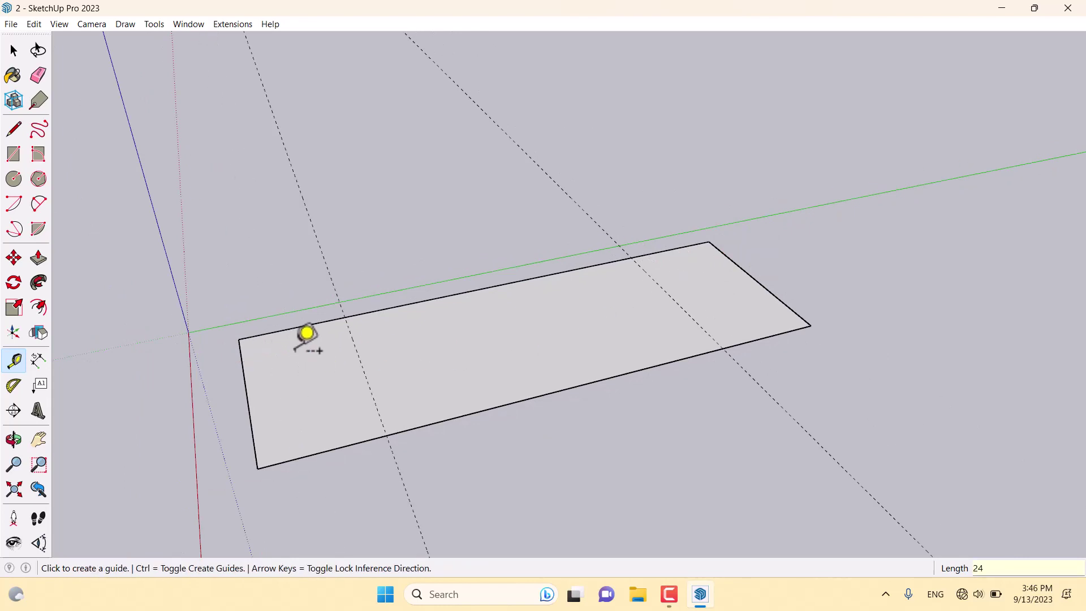
key("space")
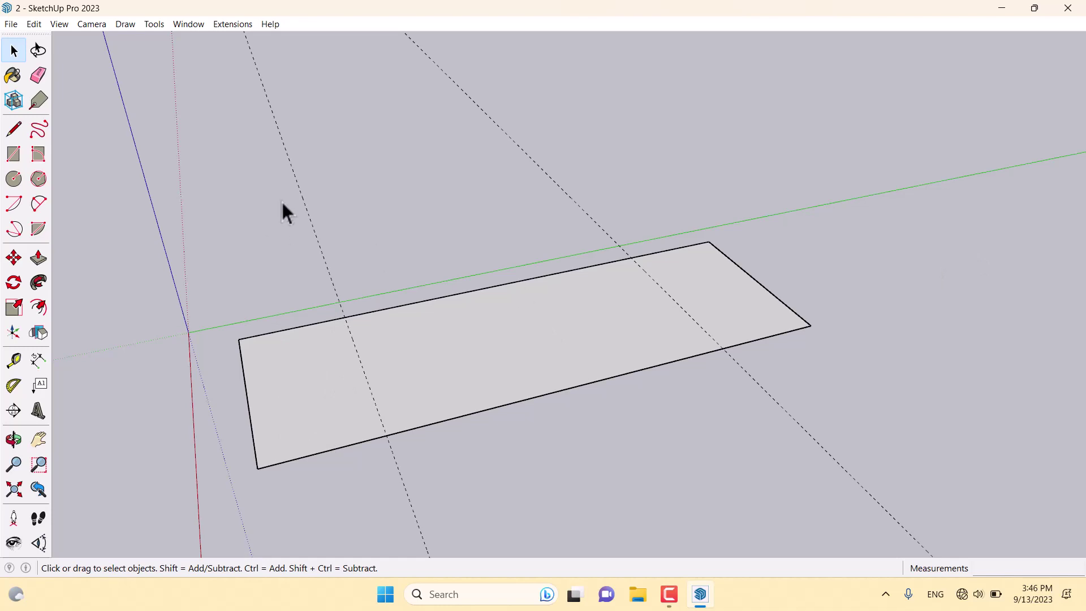
Draw a 2-point arc between the long edges along the guide nearest the origin, bulging 23 cm toward that short end
left_click(35, 207)
left_click(387, 435)
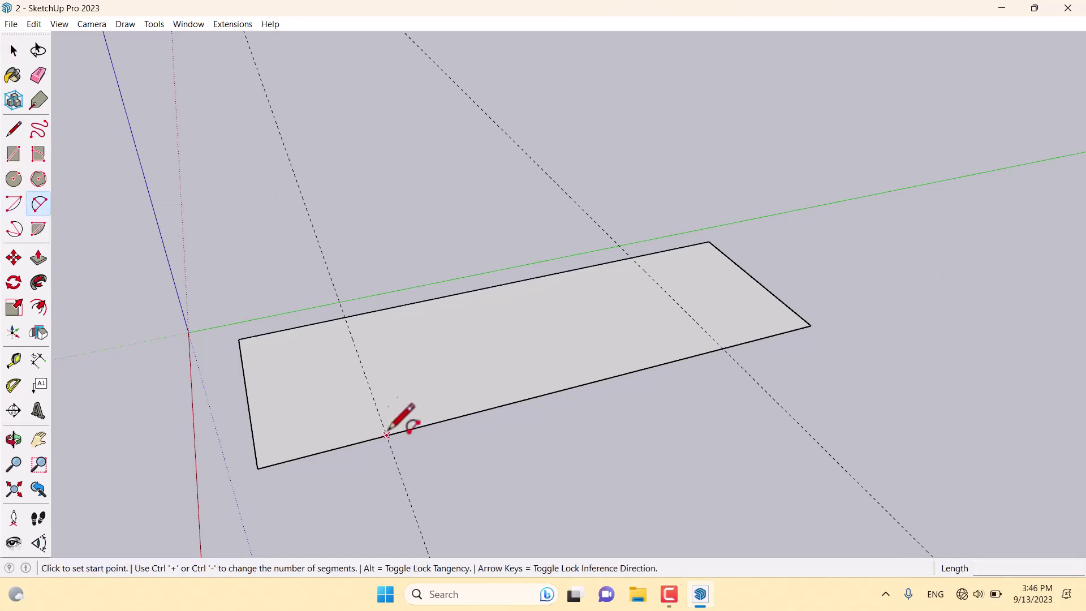
left_click(345, 317)
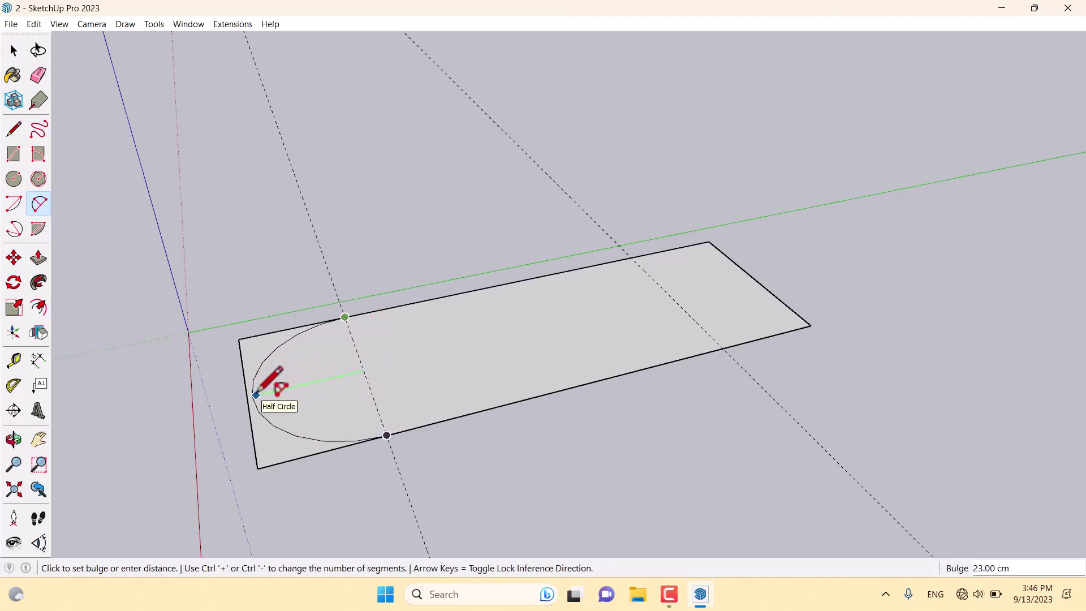
type("23")
key("Return")
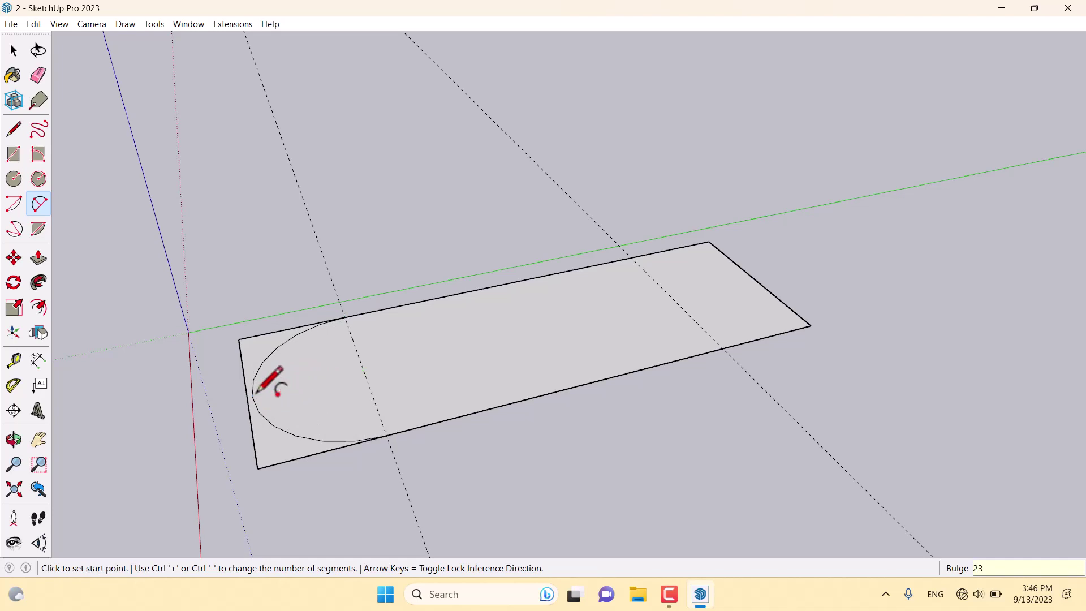
Draw a matching 2-point arc along the guide farthest from the origin, bulging 23 cm toward the opposite short end
left_click(723, 348)
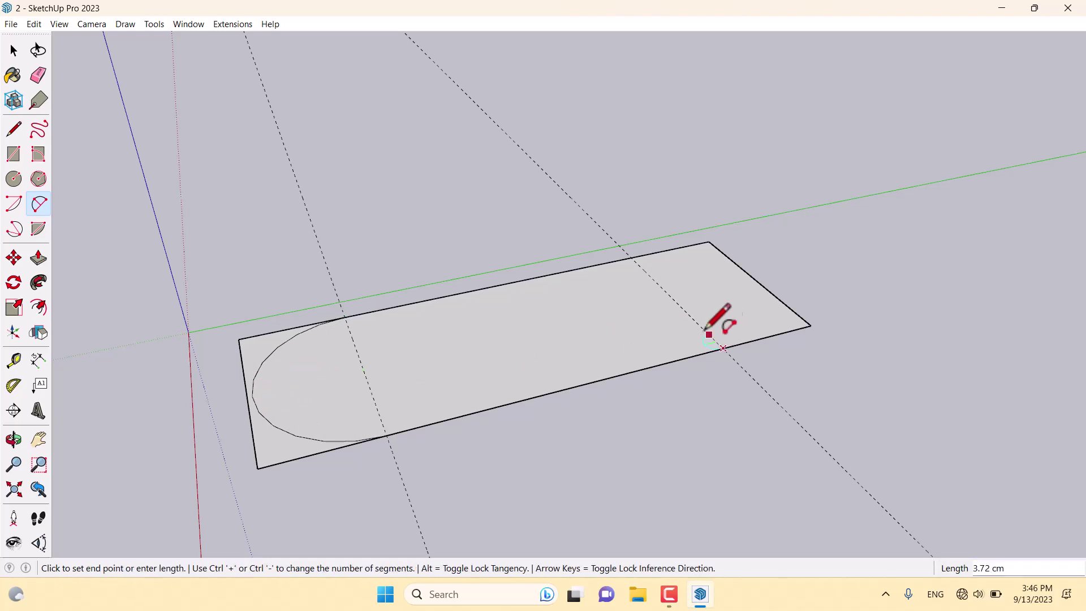
left_click(631, 257)
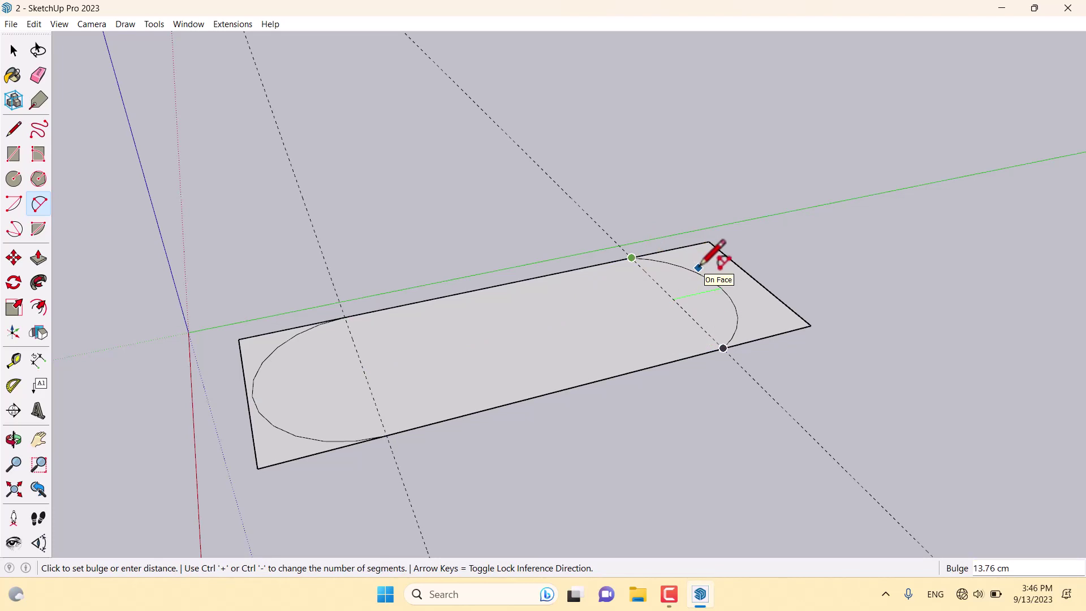
type("23")
key("Return")
scroll(594, 290, "down", 2)
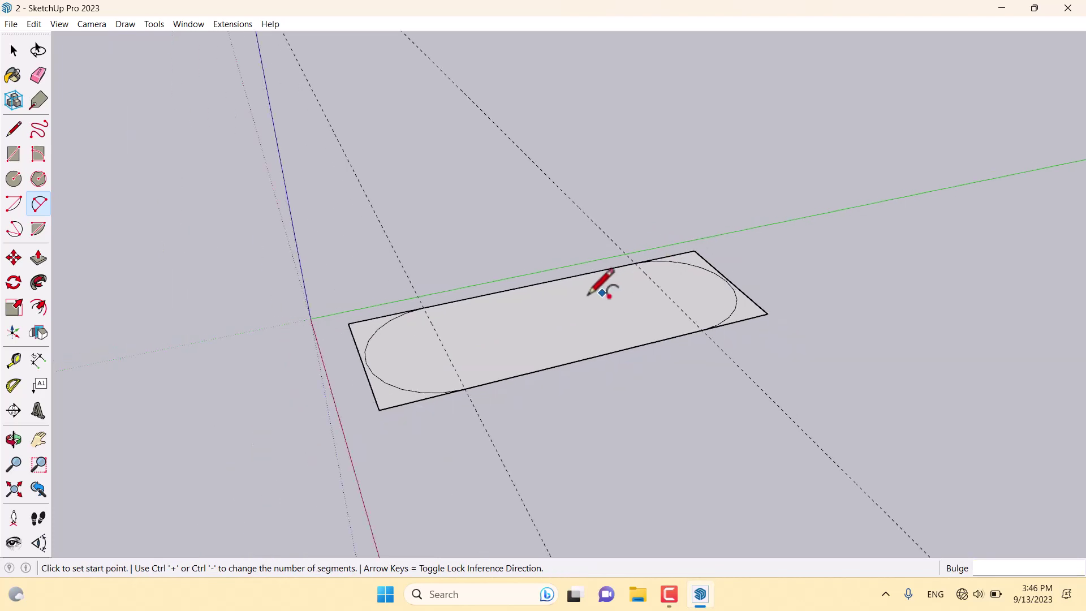
mouse_move(594, 290)
middle_mouse_down()
mouse_move(412, 366)
mouse_move(577, 288)
middle_mouse_up()
key("space")
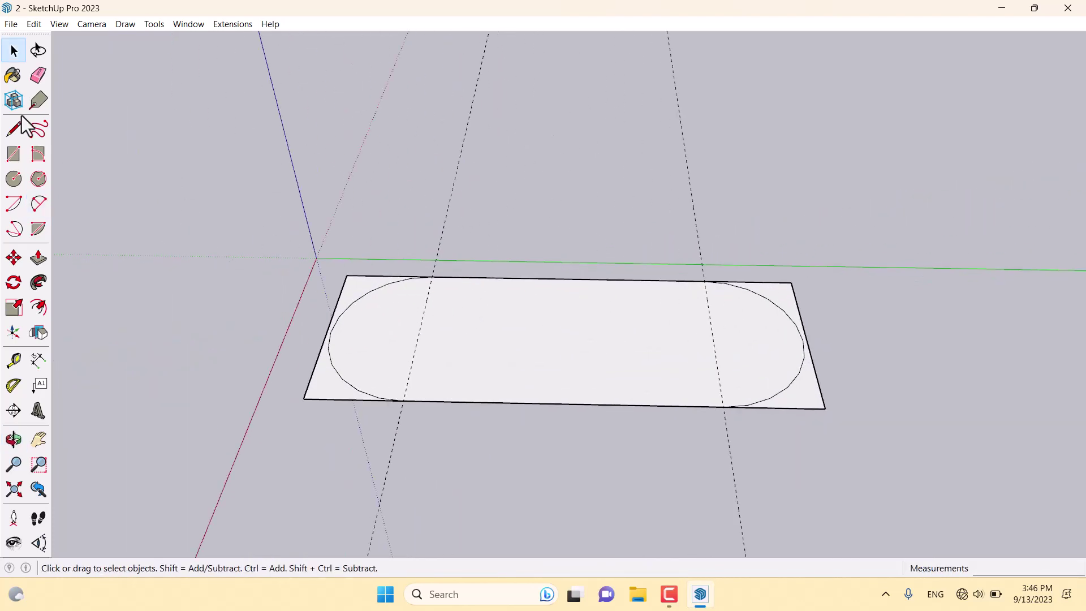
Erase the guide lines and the rectangle's corner edges outside the arcs, leaving only the face with two rounded ends
left_click(15, 80)
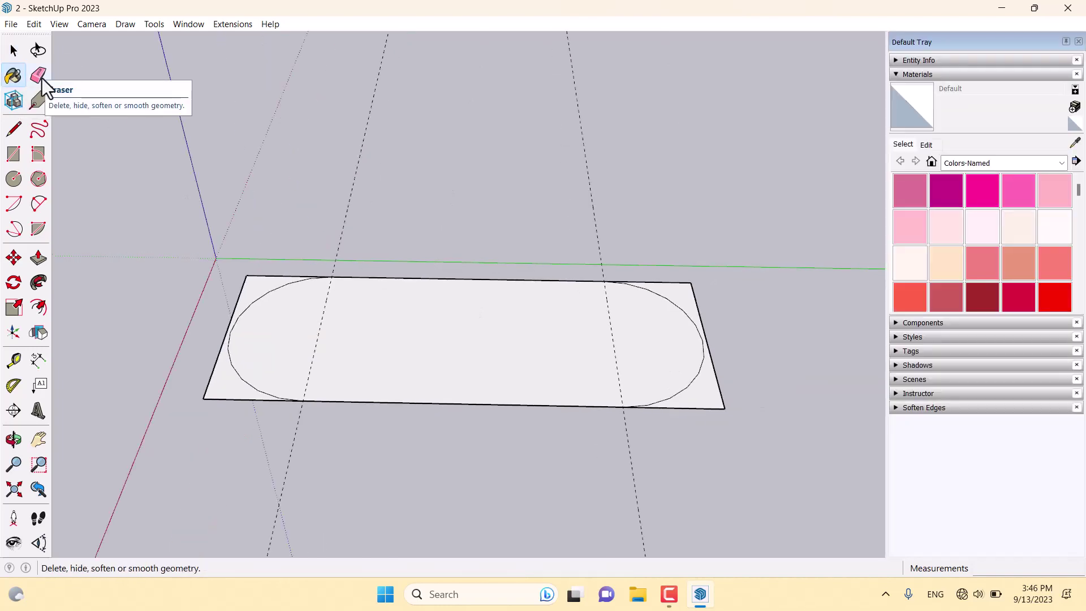
left_click(42, 78)
mouse_move(516, 214)
left_mouse_down()
mouse_move(324, 242)
mouse_move(249, 279)
mouse_move(217, 377)
mouse_move(331, 456)
mouse_move(689, 424)
mouse_move(708, 326)
mouse_move(650, 281)
left_mouse_up()
mouse_move(650, 281)
middle_mouse_down()
mouse_move(447, 300)
mouse_move(485, 310)
mouse_move(464, 322)
middle_mouse_up()
key("space")
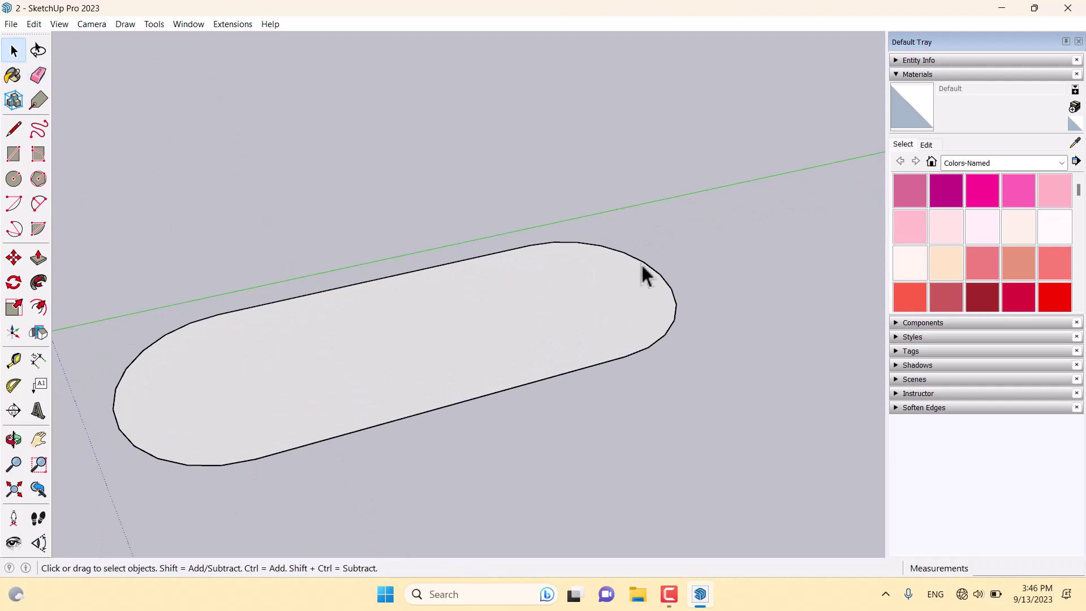
Show the entity info of the rounded end farthest from the origin and set its arc to 24 segments
left_click(643, 265)
left_click(902, 75)
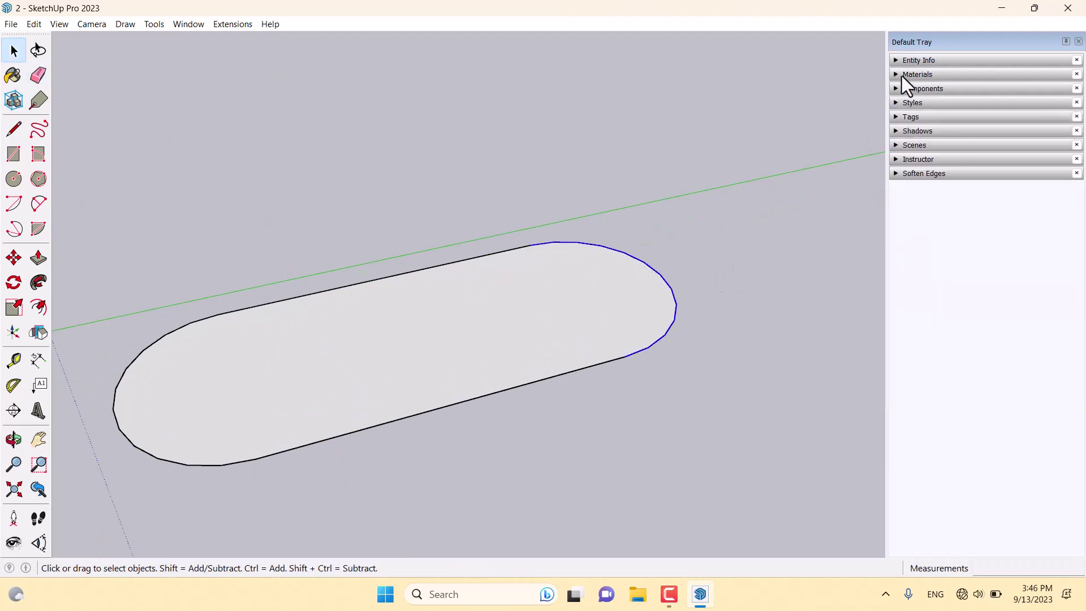
left_click(904, 62)
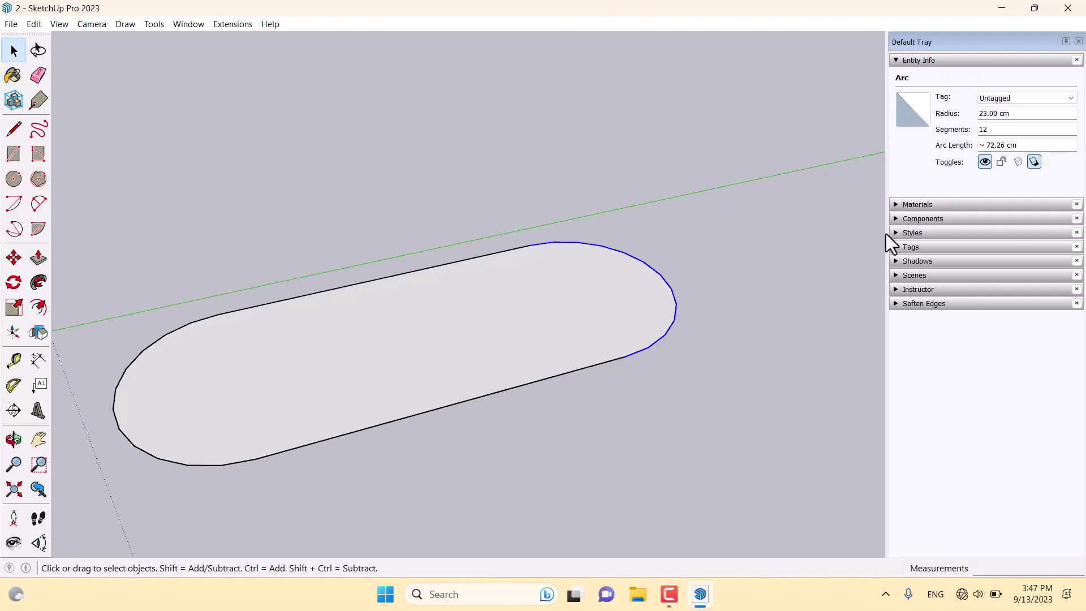
left_click(686, 293)
left_click(667, 283)
left_click_drag(999, 126, 880, 126)
type("24")
key("Return")
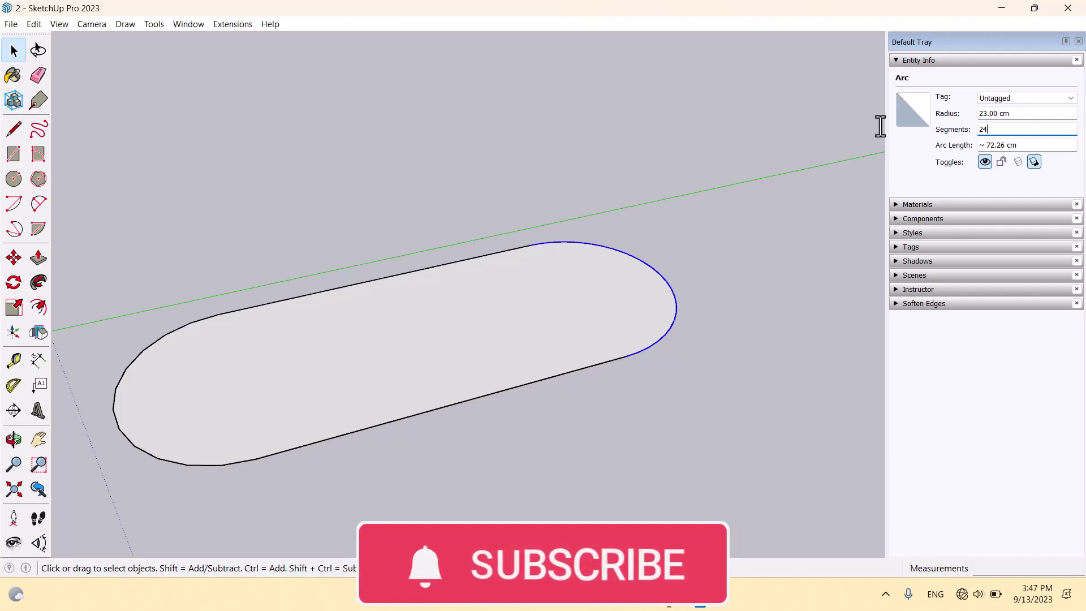
Set the segment count to 18 for both end arcs, the far one first, and clear the selection
double_click(1013, 131)
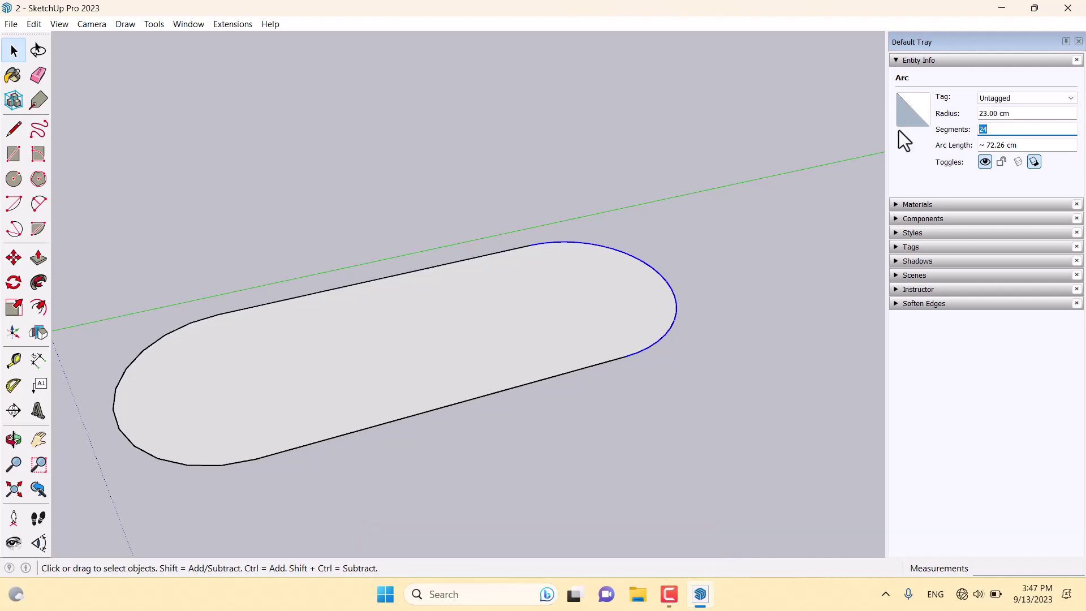
type("18")
left_click(151, 350)
double_click(996, 129)
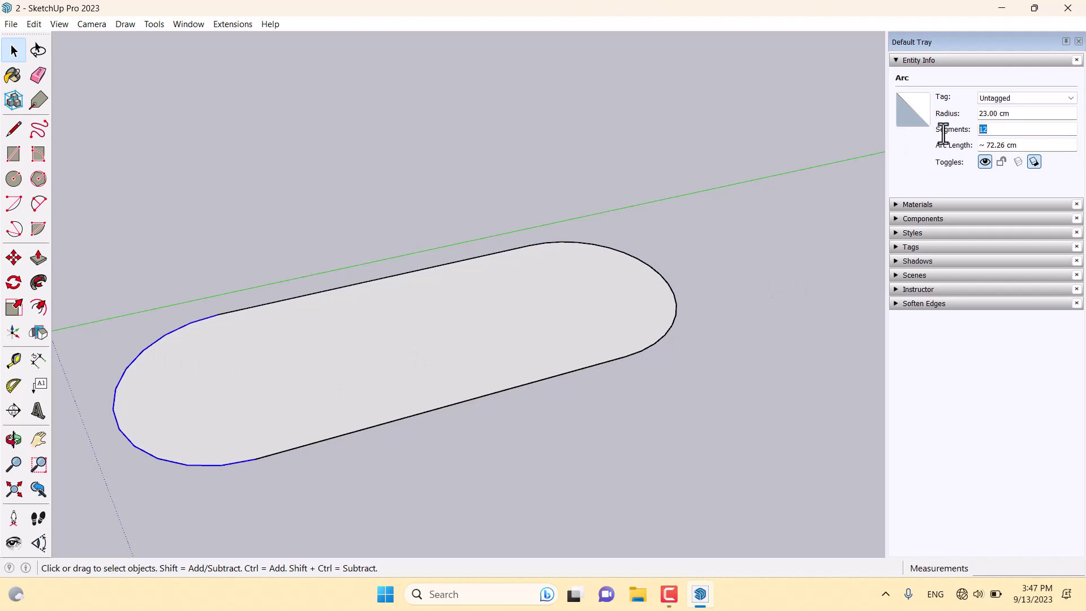
type("18")
key("Return")
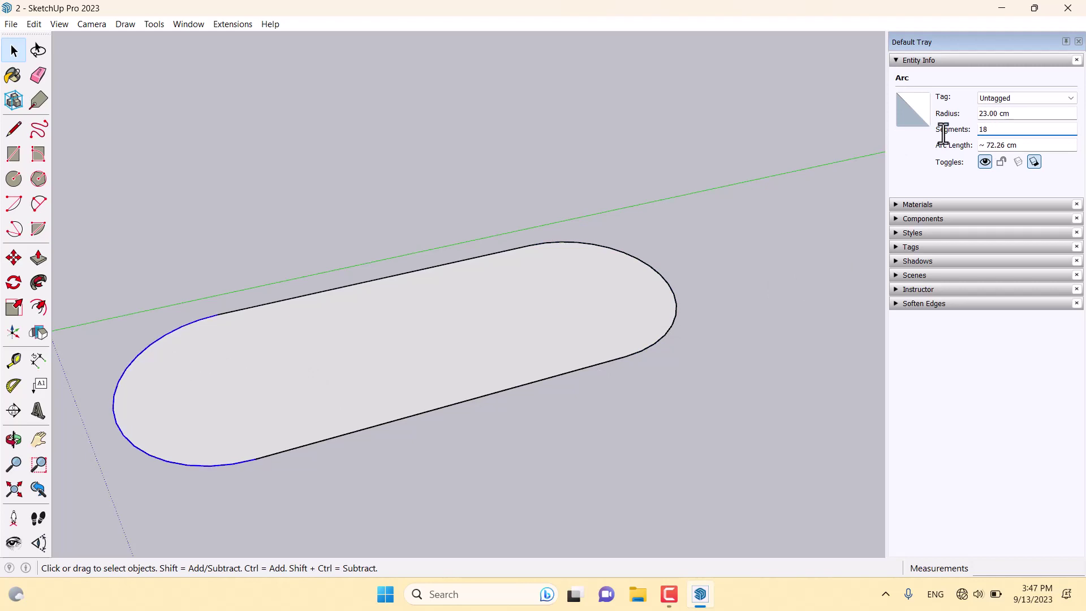
scroll(624, 164, "down", 4)
left_click(624, 164)
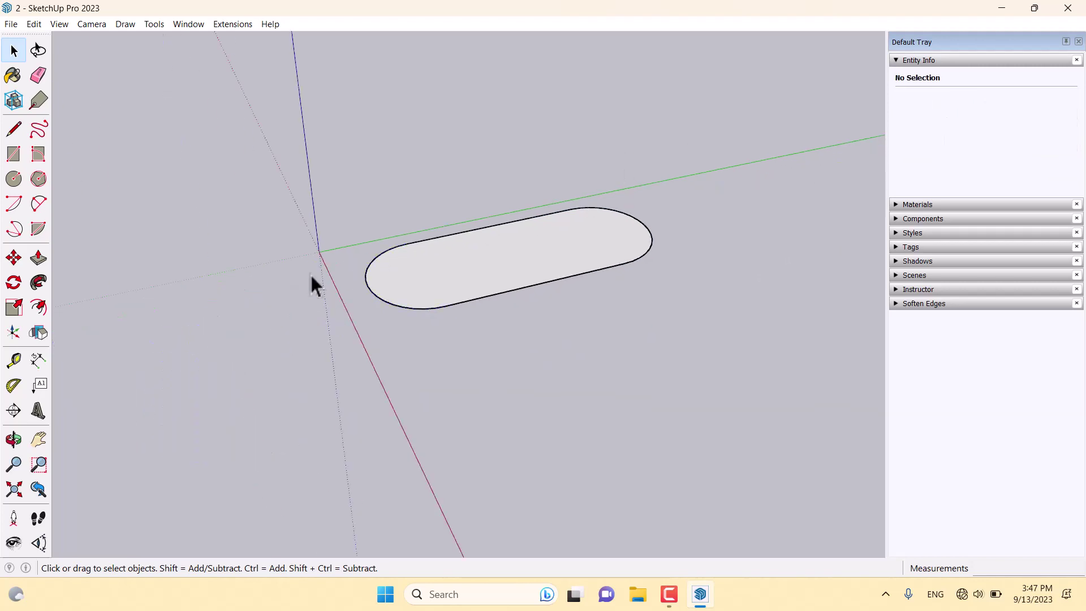
Extrude the rounded face upward by 88 cm with Push/Pull
left_click(39, 258)
middle_click_drag(436, 274, 451, 257)
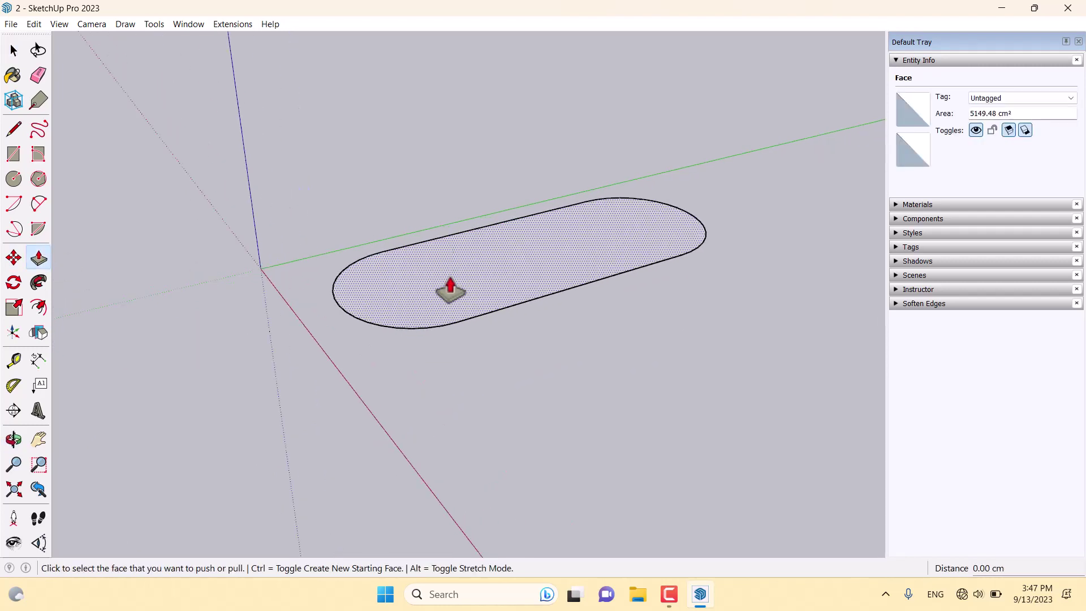
left_click(451, 290)
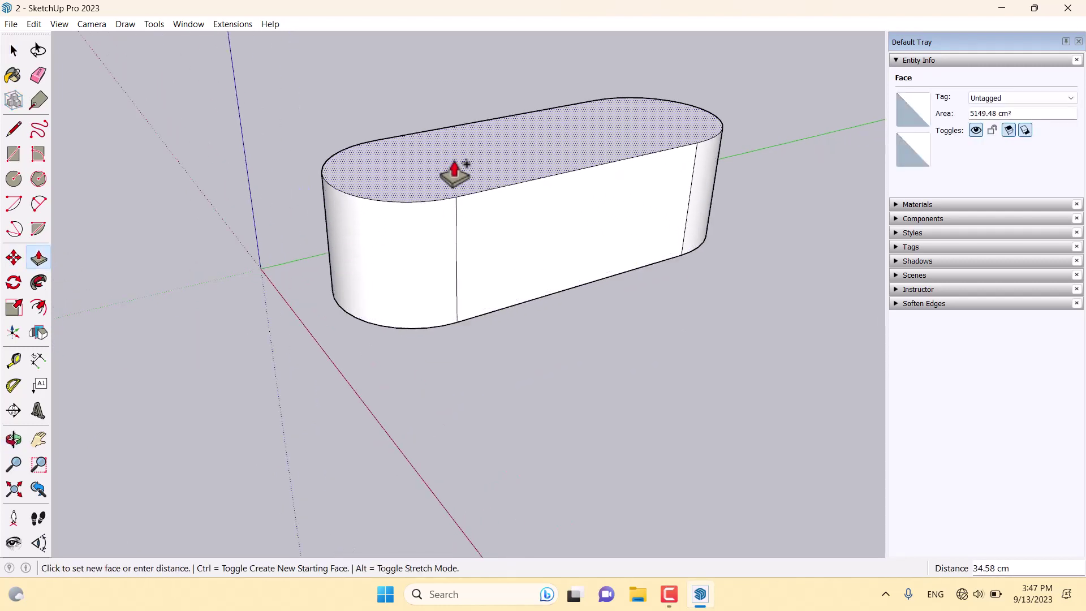
type("88")
key("Return")
scroll(422, 299, "down", 5)
key("space")
Select the entire extruded body and make it a group
scroll(435, 220, "up", 5)
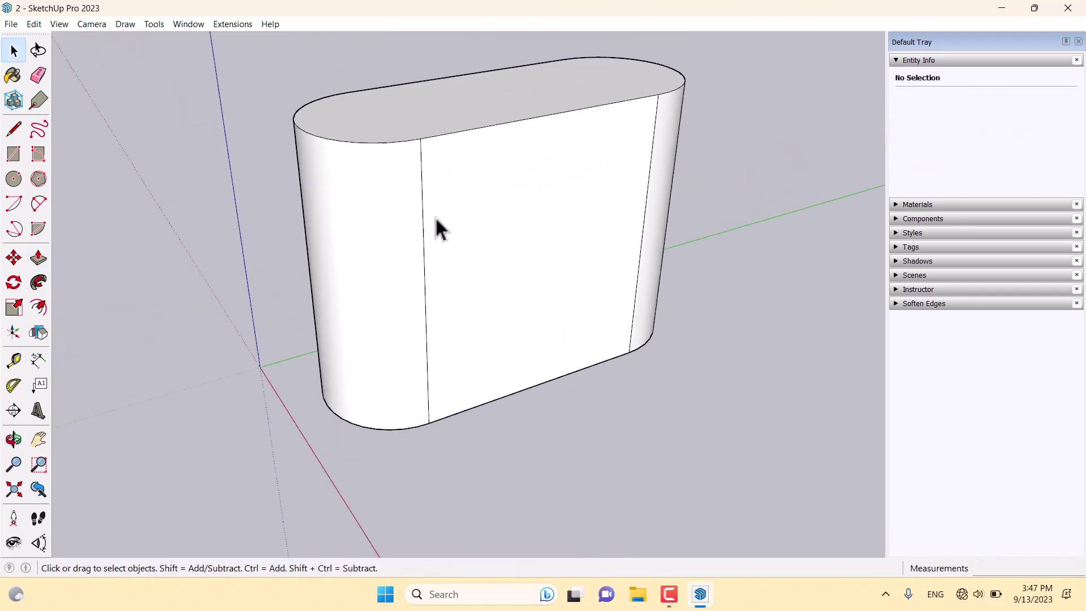
triple_click(456, 196)
right_click(456, 196)
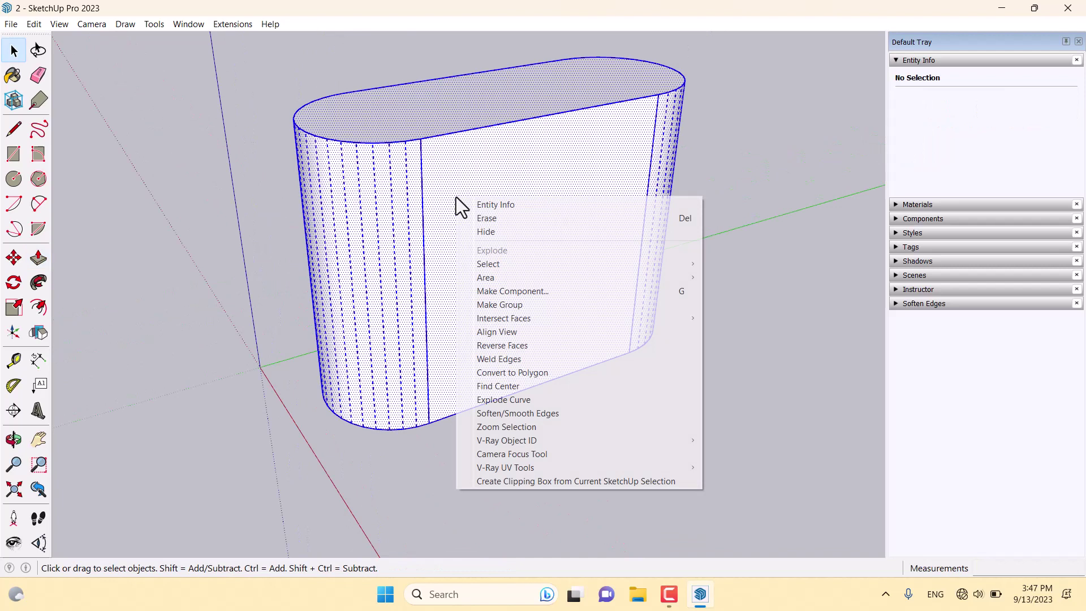
left_click(507, 308)
key("Escape")
Draw a vertical rectangle of about 4 × 88 cm over the curved end's last segment beside the flat side, spanning top to bottom
scroll(375, 114, "up", 5)
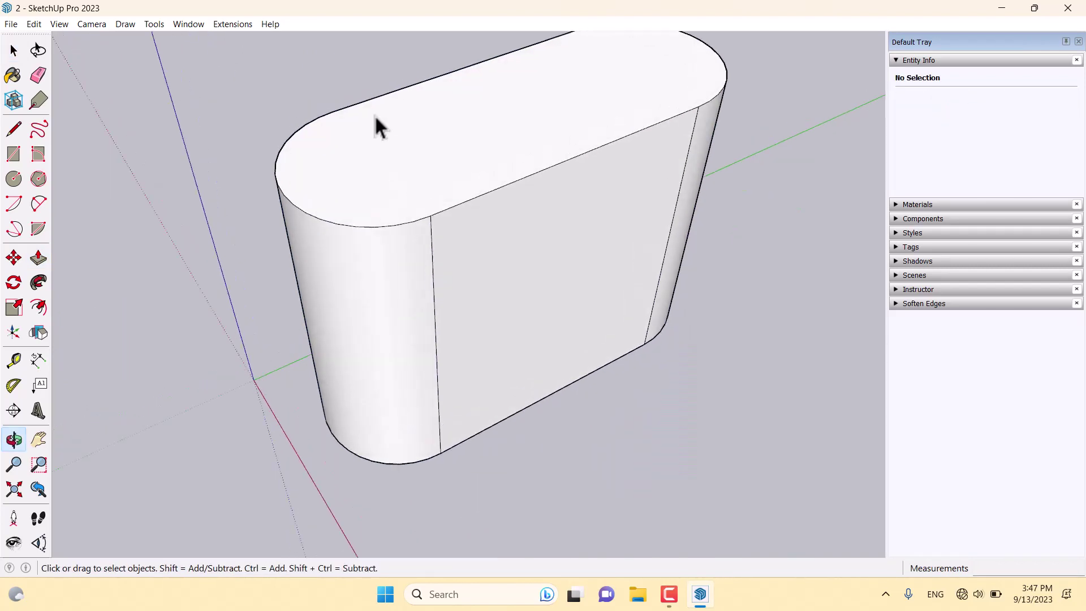
middle_click_drag(375, 114, 421, 288)
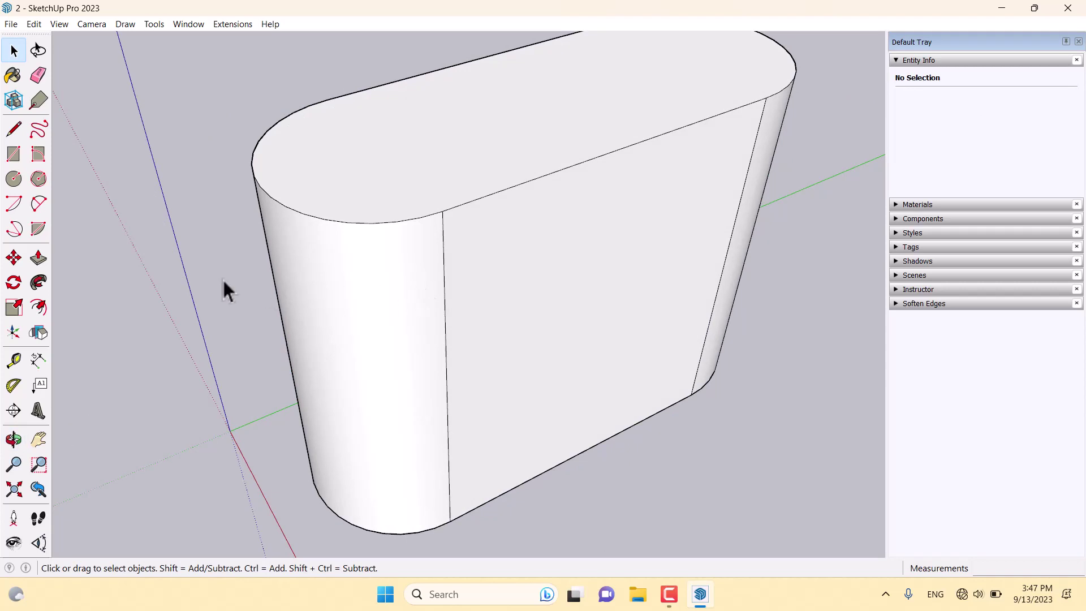
left_click(12, 158)
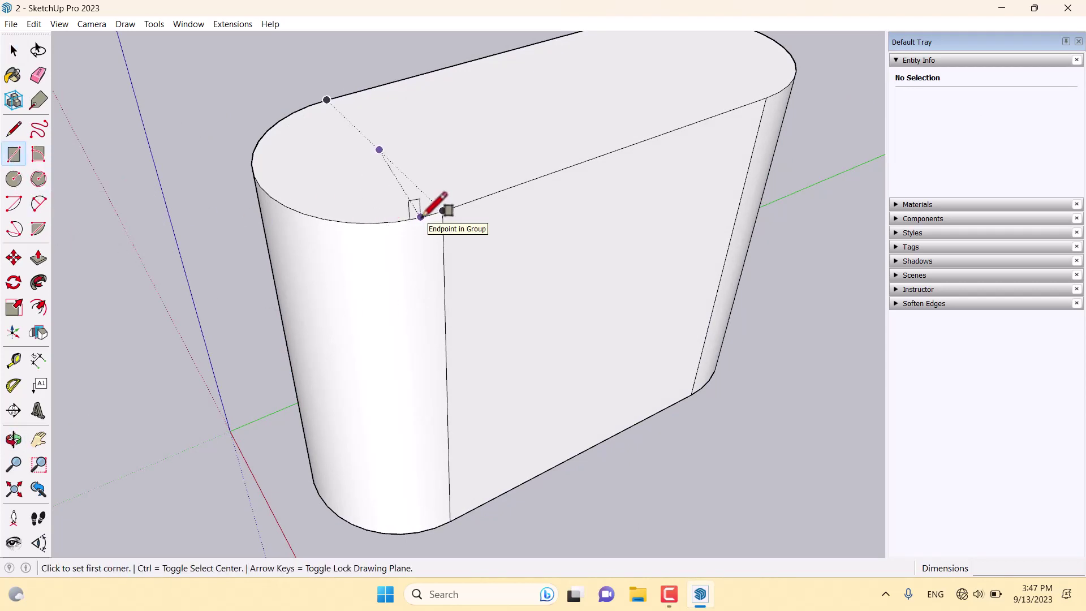
scroll(422, 216, "up", 2)
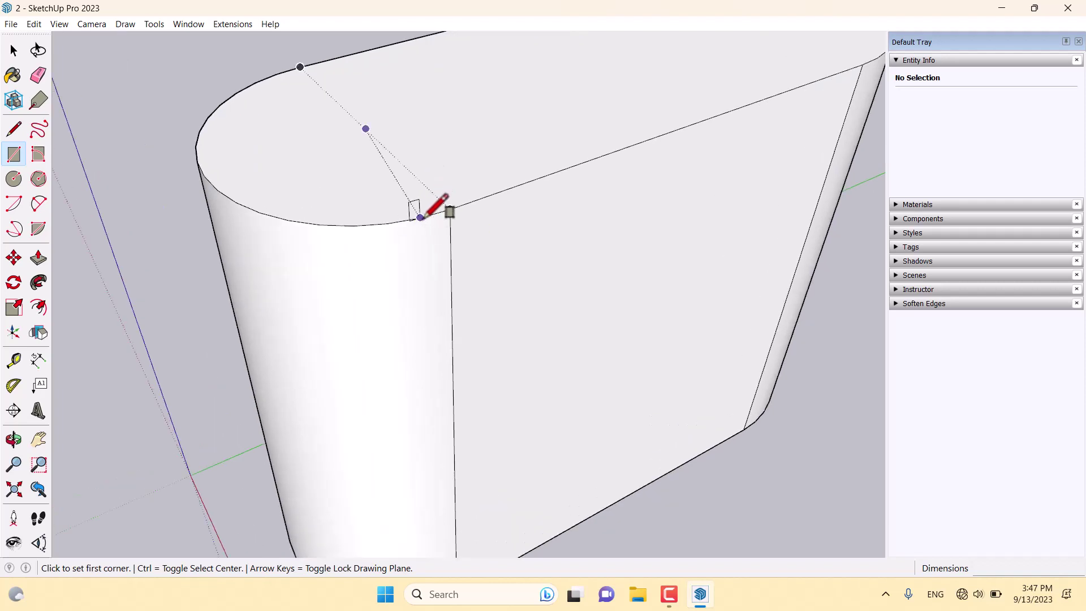
left_click(420, 217)
scroll(421, 215, "down", 2)
scroll(425, 347, "up", 3)
left_click(453, 419)
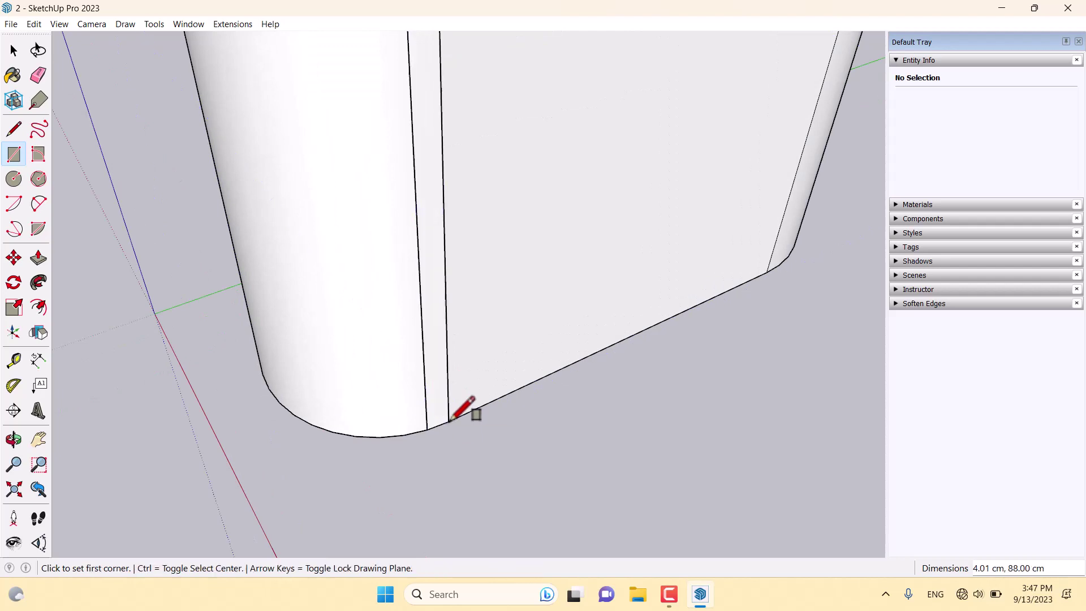
Turn the narrow 4 × 88 cm rectangle on the curved end into a component
scroll(390, 416, "down", 3)
key("space")
right_click(399, 259)
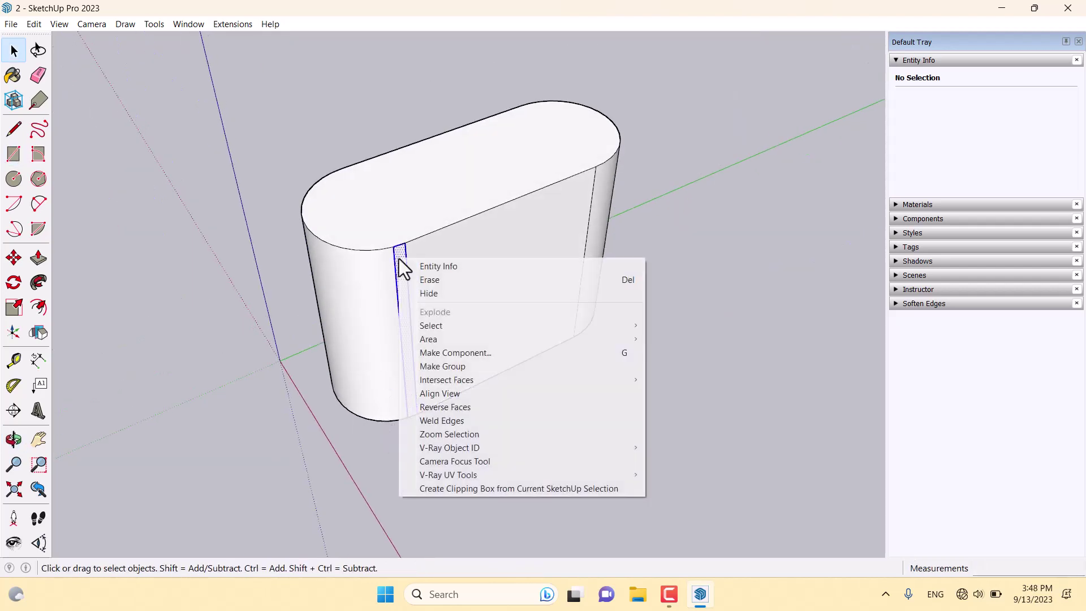
left_click(458, 352)
key("Return")
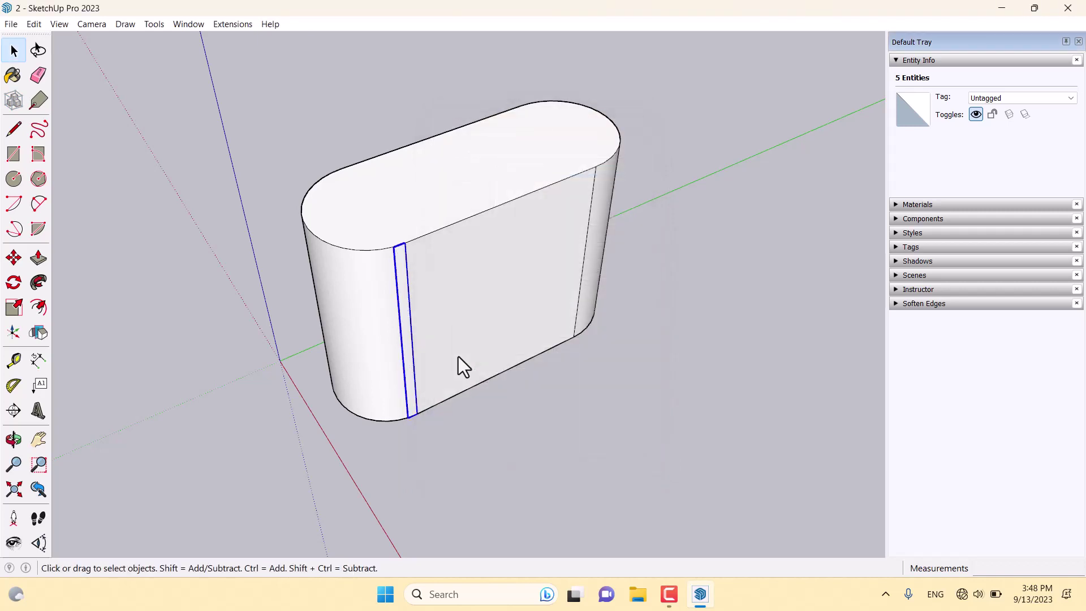
Rotate a copy of the strip about the rounded end's arc center onto the adjacent segment of the curve
scroll(331, 237, "up", 2)
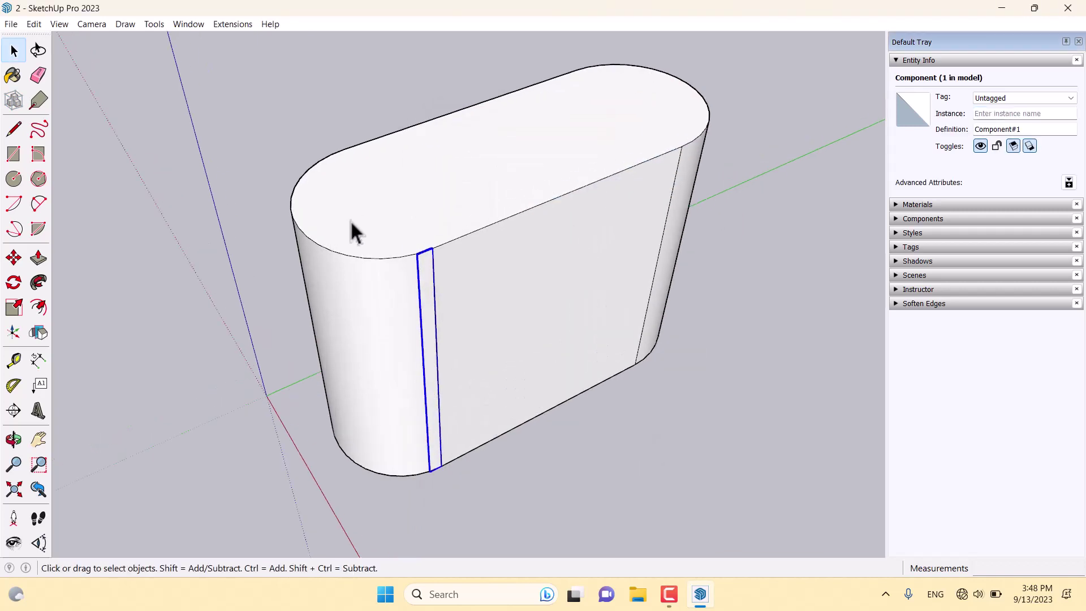
middle_click_drag(351, 230, 475, 226)
middle_click_drag(391, 209, 234, 231)
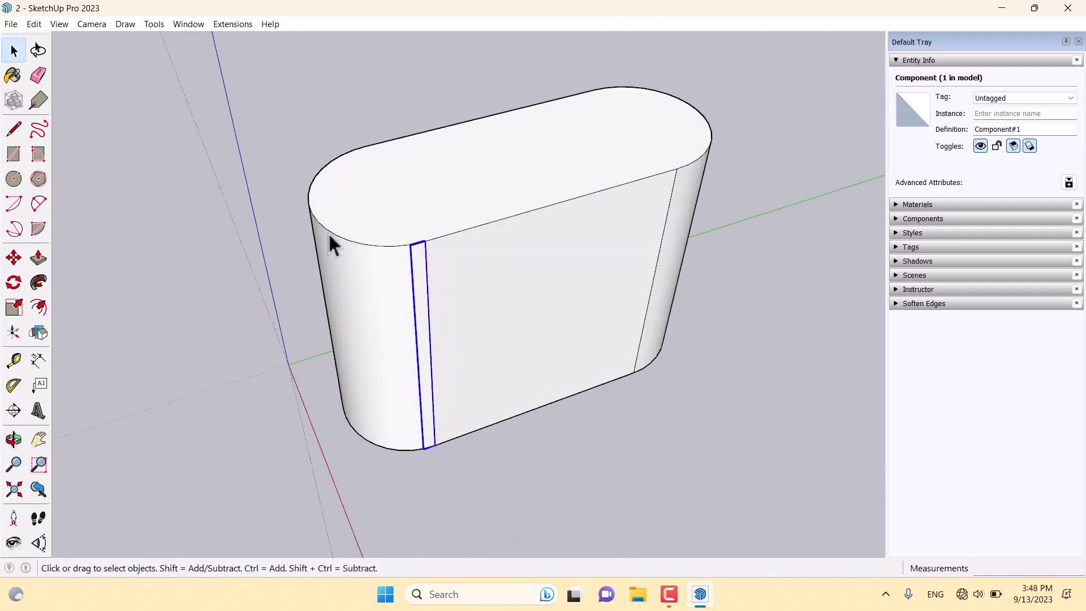
left_click(16, 283)
scroll(339, 198, "up", 3)
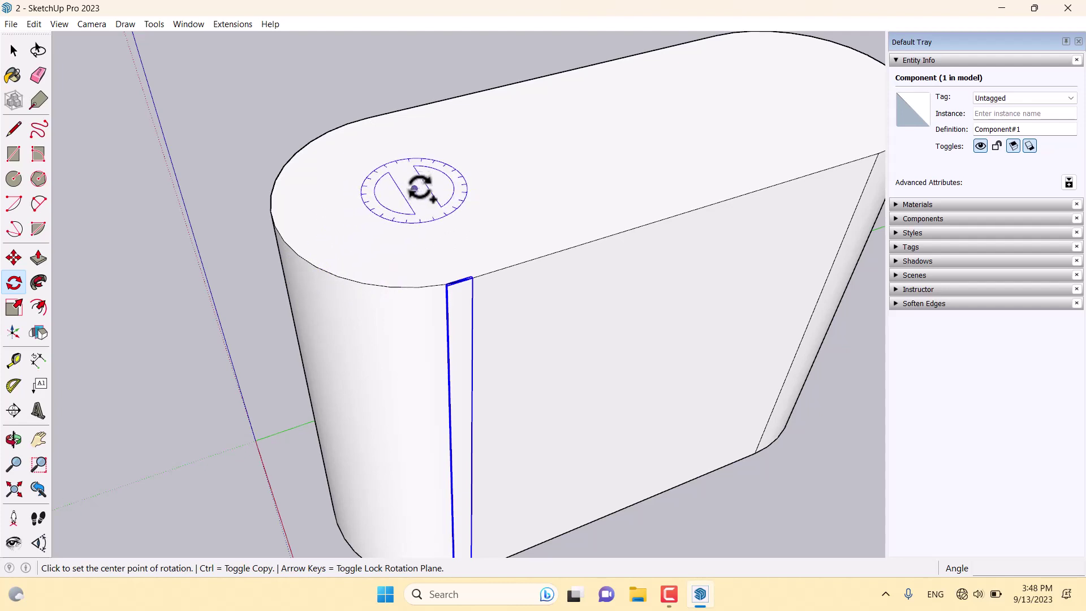
left_click(414, 188)
scroll(470, 278, "up", 5)
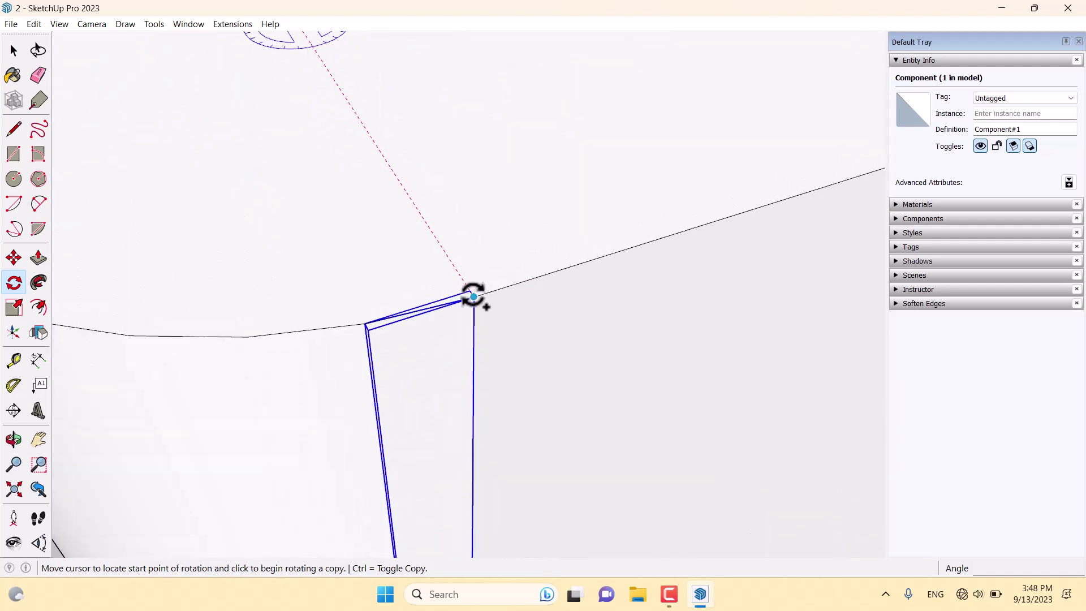
left_click(472, 294)
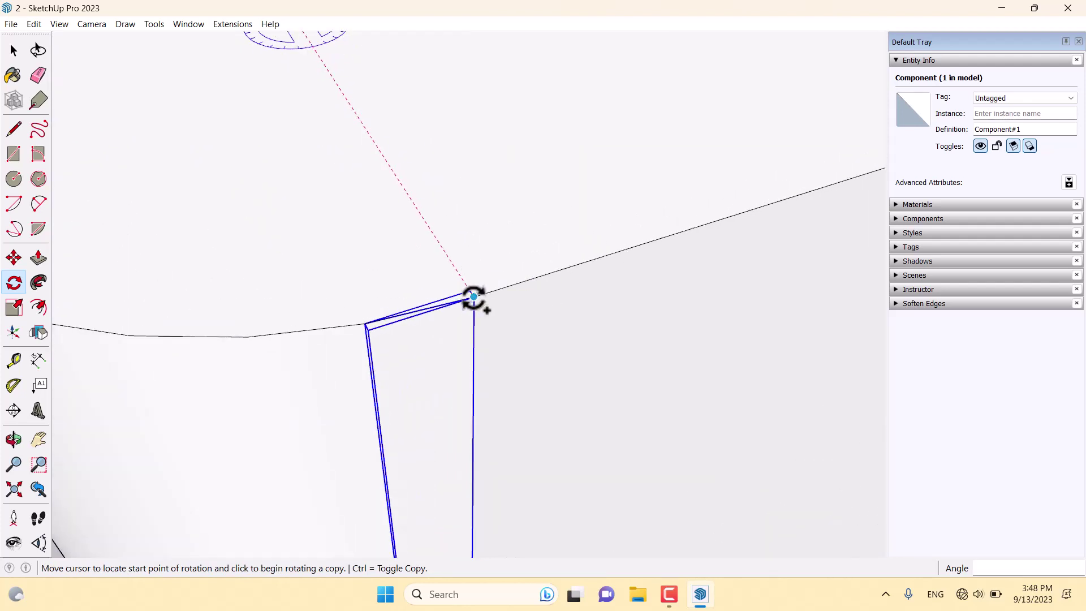
left_click(364, 320)
scroll(362, 150, "down", 3)
scroll(364, 150, "down", 3)
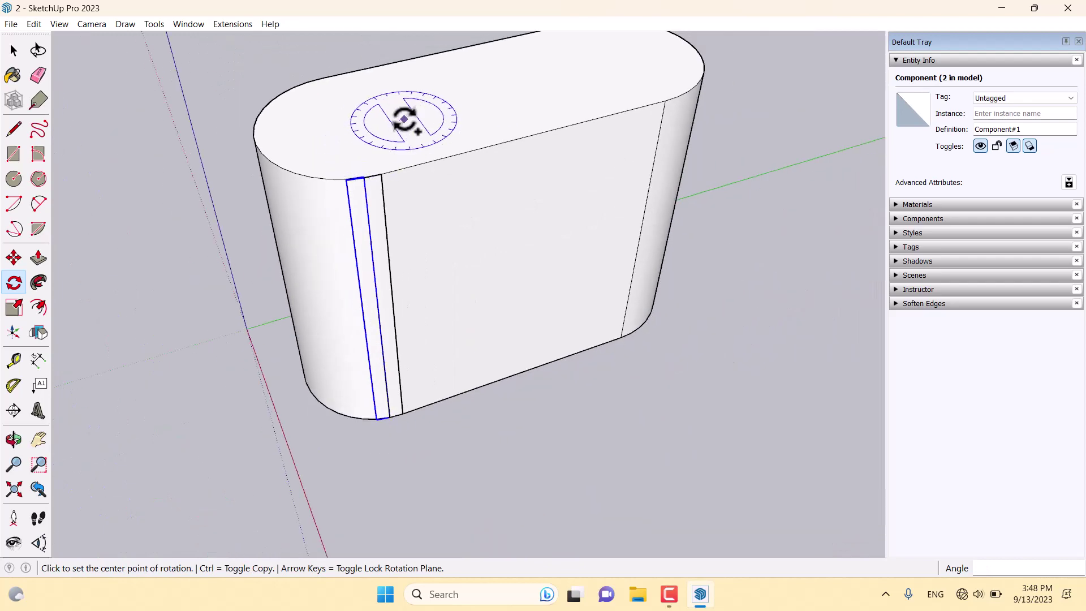
Repeat the rotated strip copy 17x to cover the whole rounded end
middle_click_drag(389, 116, 922, 63)
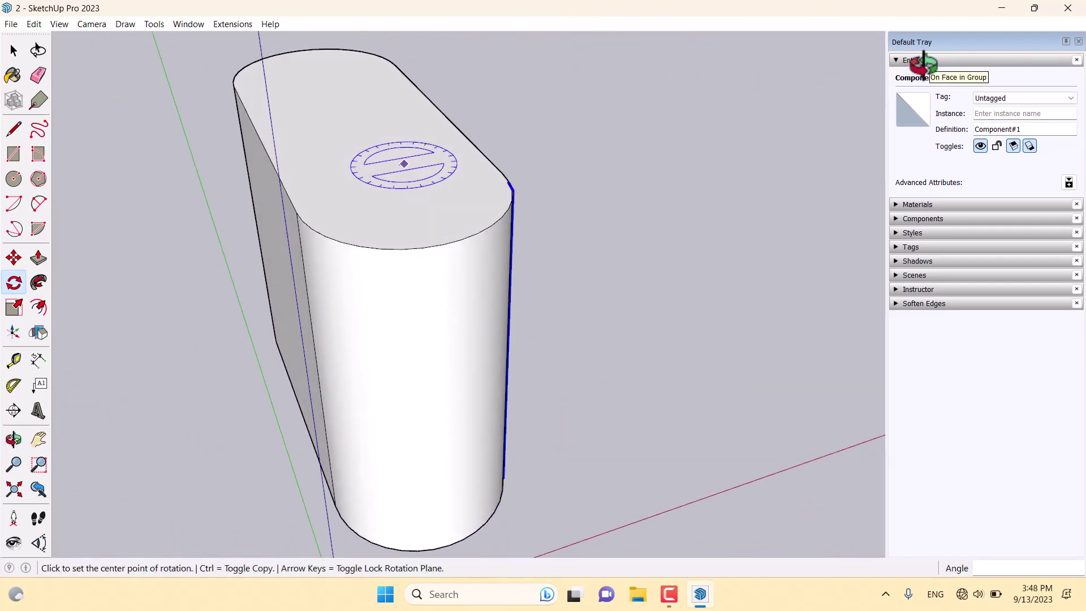
type("1")
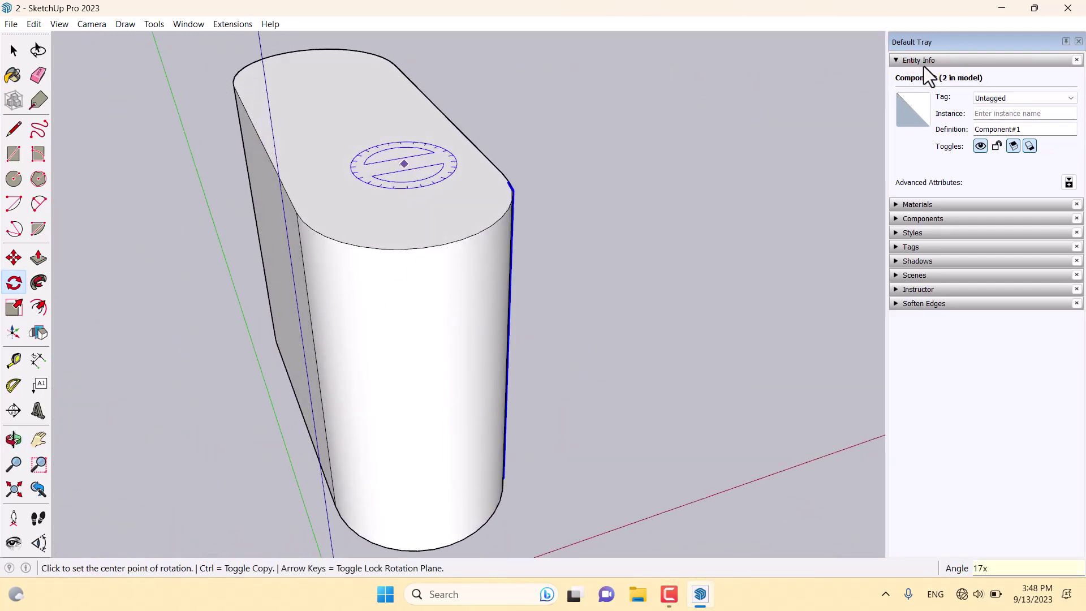
type("7x")
key("Return")
key("space")
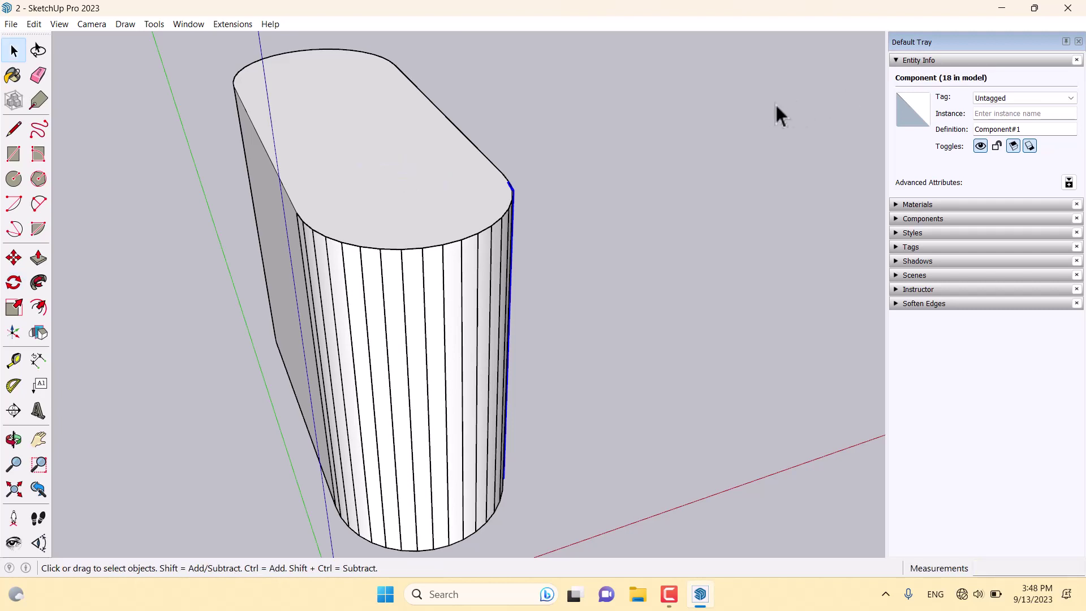
Select all 18 strips on the rounded end, leaving the body group out of the selection
middle_click_drag(401, 205, 753, 136)
left_click_drag(778, 168, 766, 233)
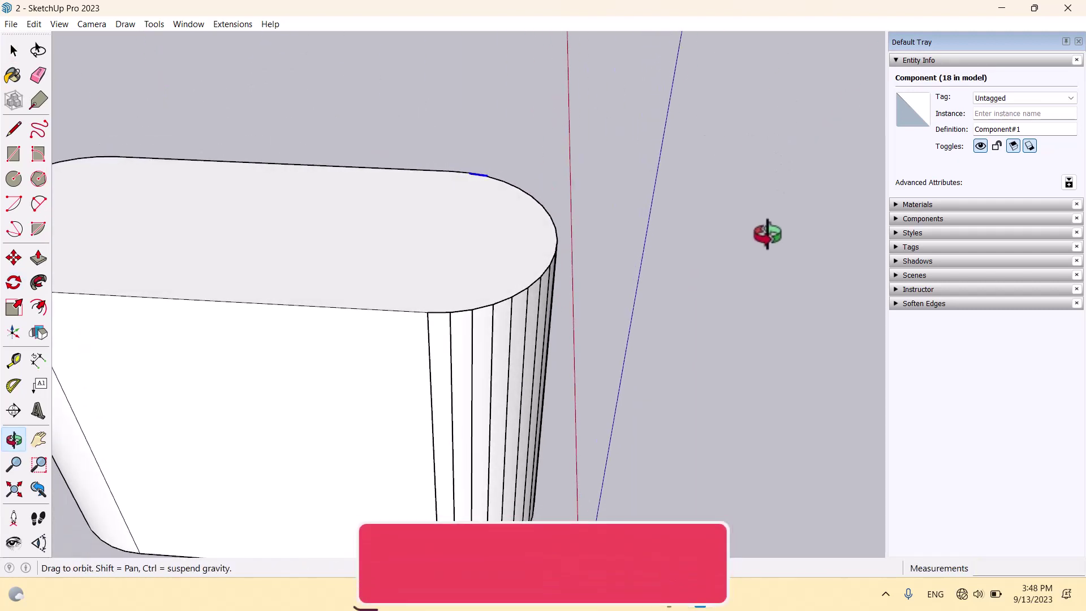
key("space")
scroll(603, 208, "down", 4)
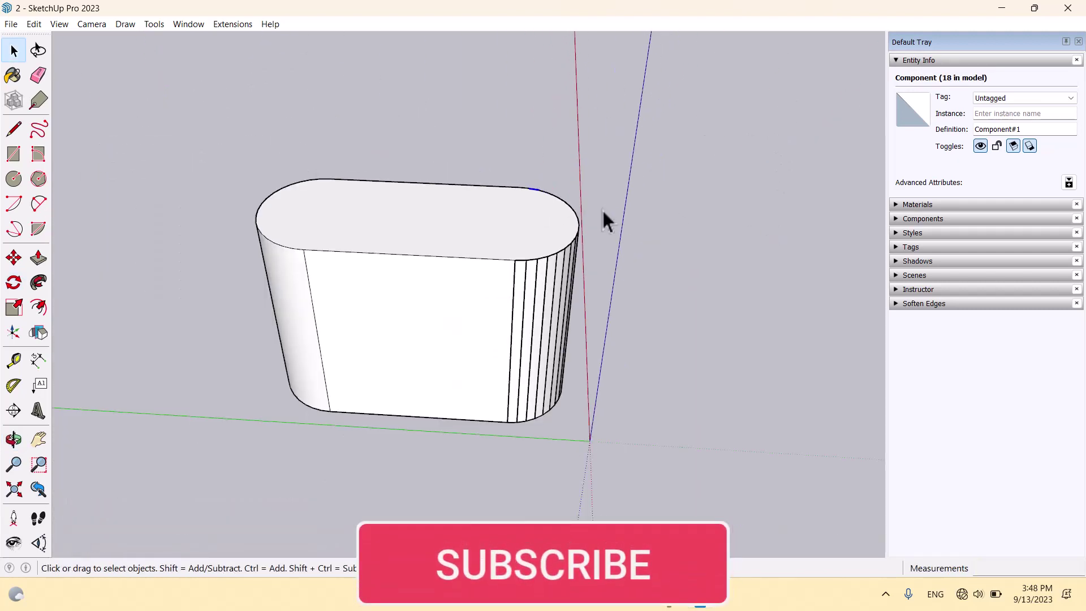
key("o")
left_click_drag(594, 274, 560, 117)
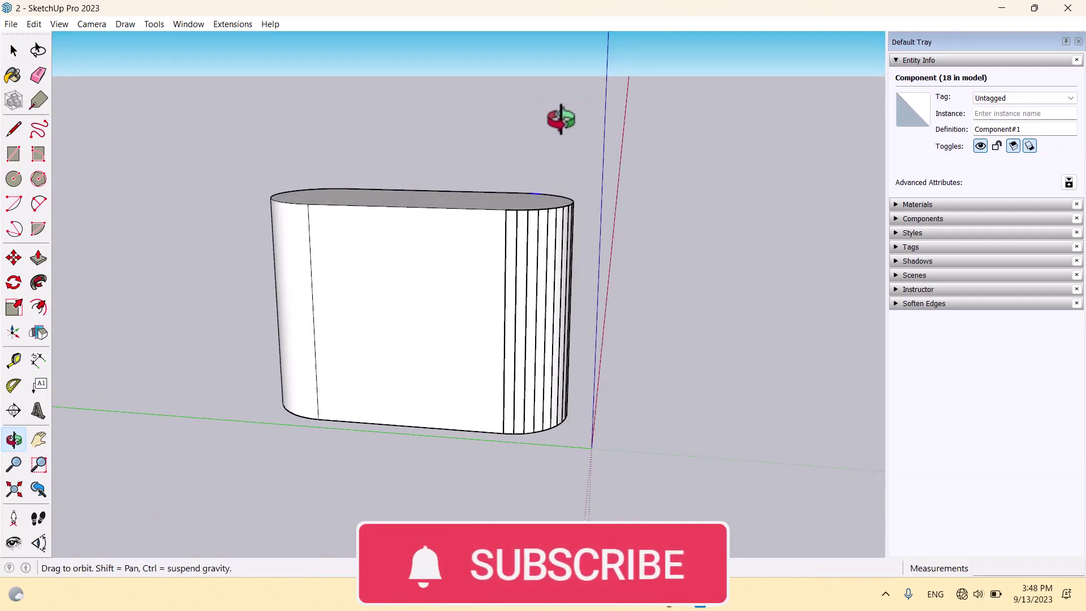
key("space")
left_click(694, 96)
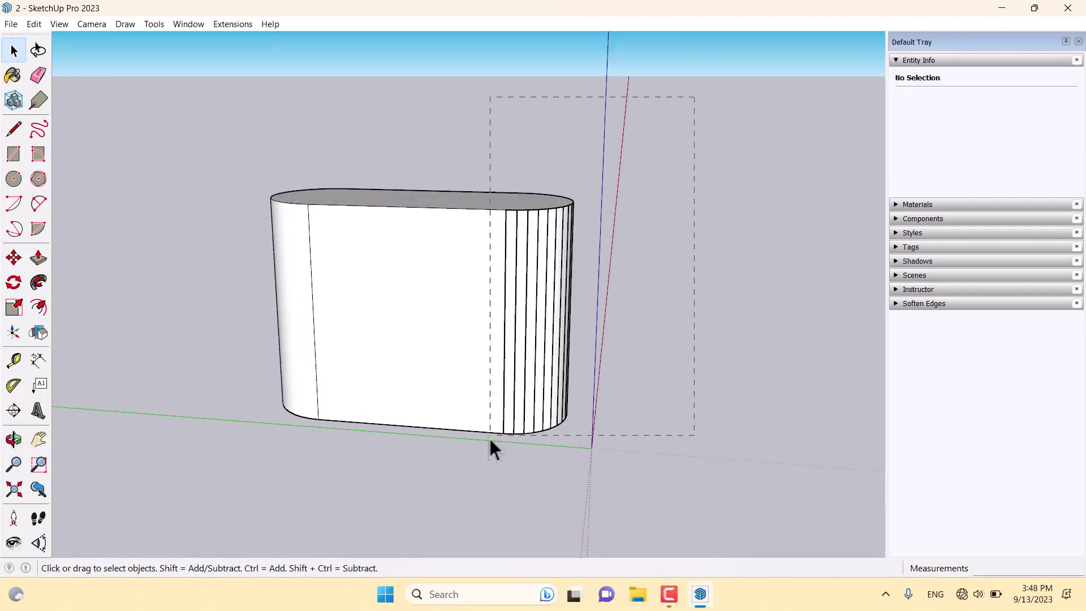
left_click_drag(490, 436, 476, 459)
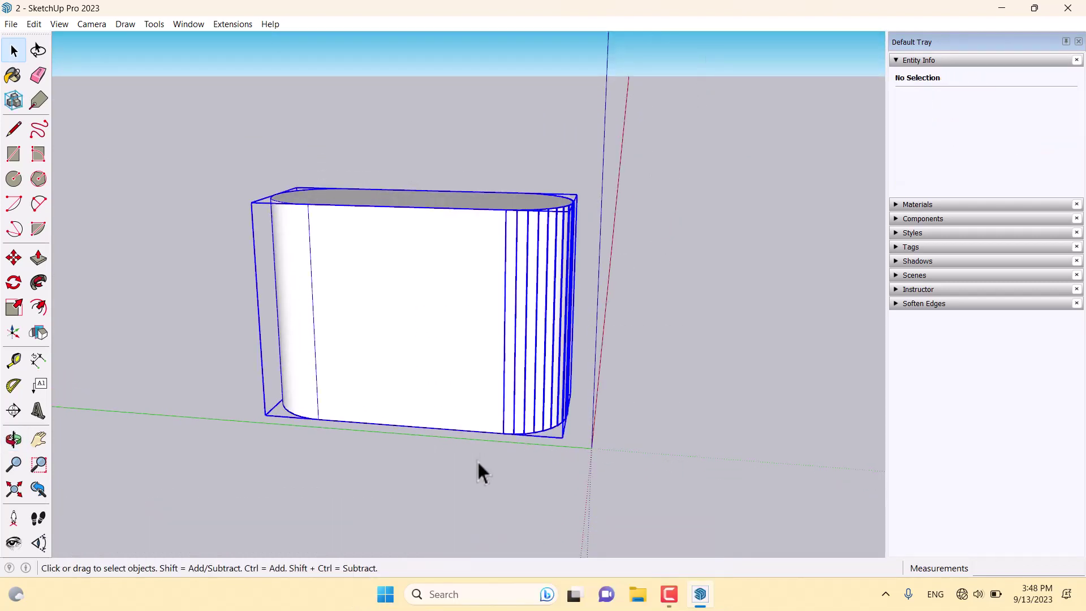
left_click(419, 294, "shift")
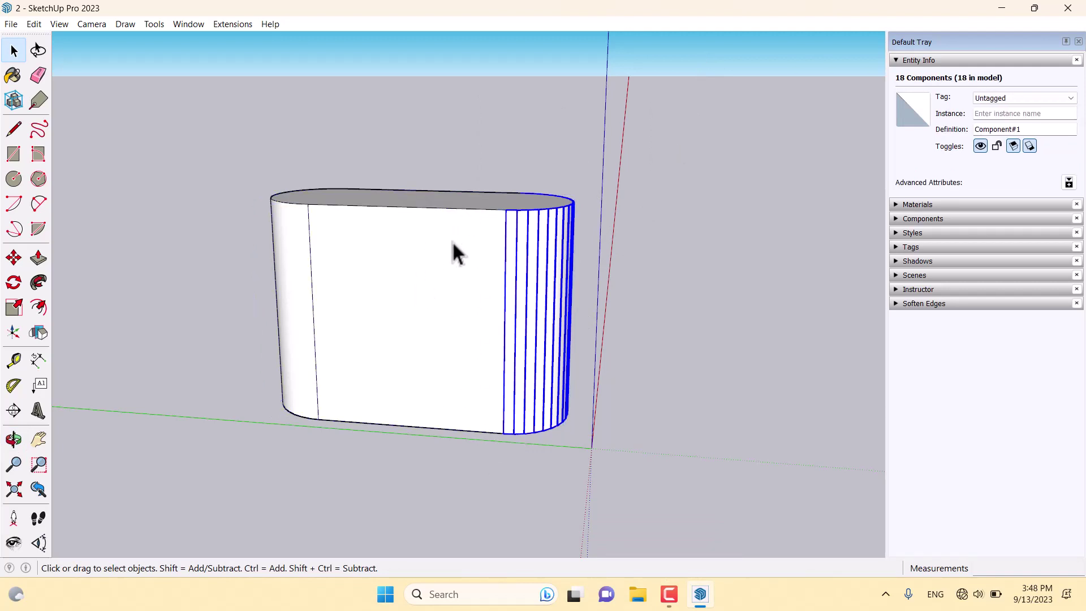
Copy the selected strips about 141 cm along the green axis, beyond the body's bare rounded end
middle_click_drag(453, 240, 508, 310)
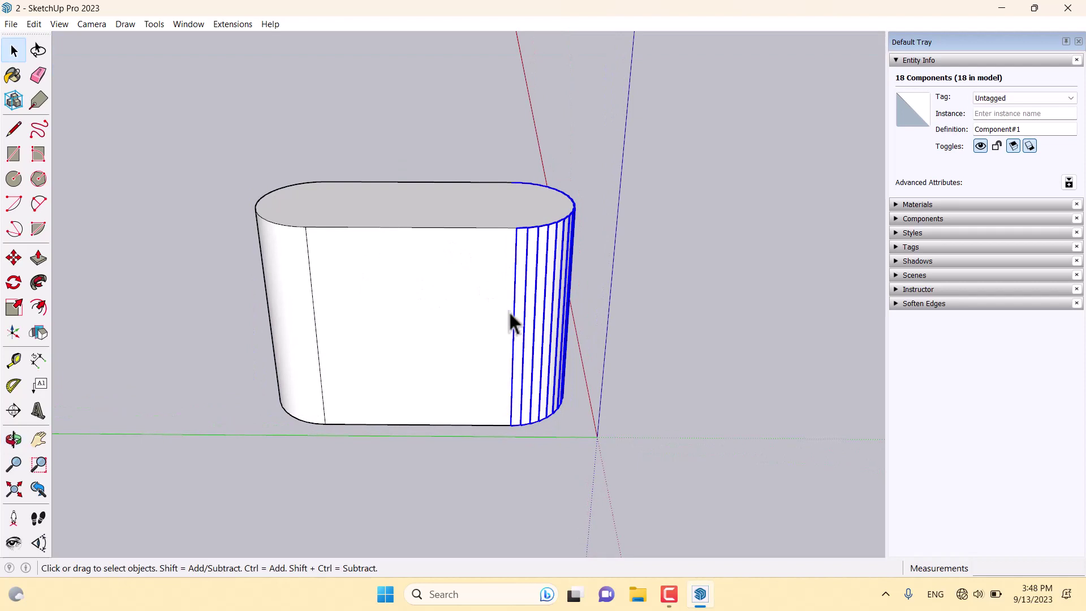
left_click(14, 259)
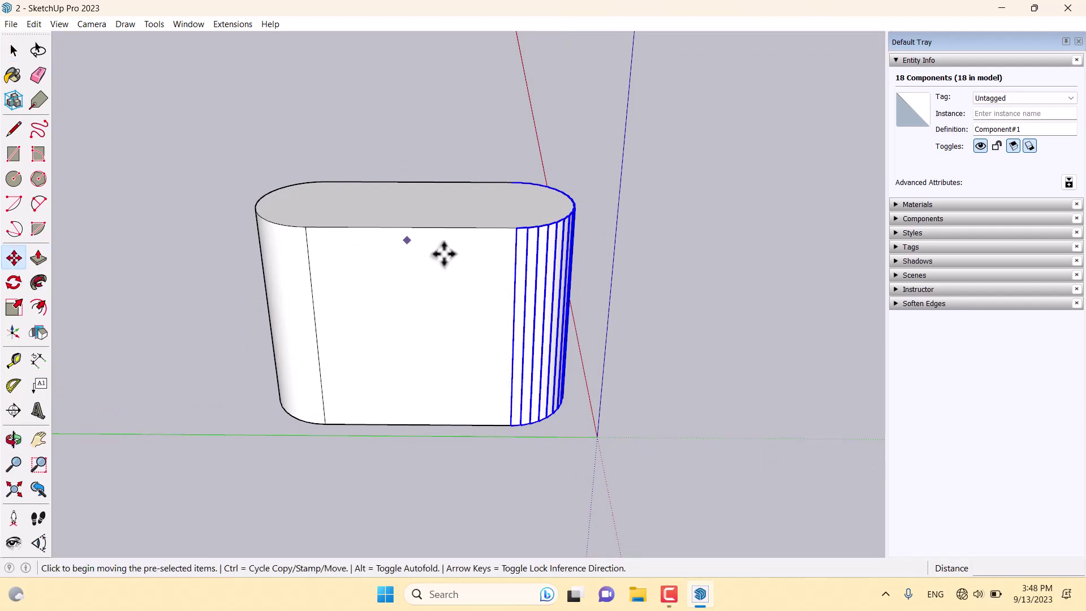
scroll(447, 254, "down", 4)
key("ctrl")
left_click(514, 403)
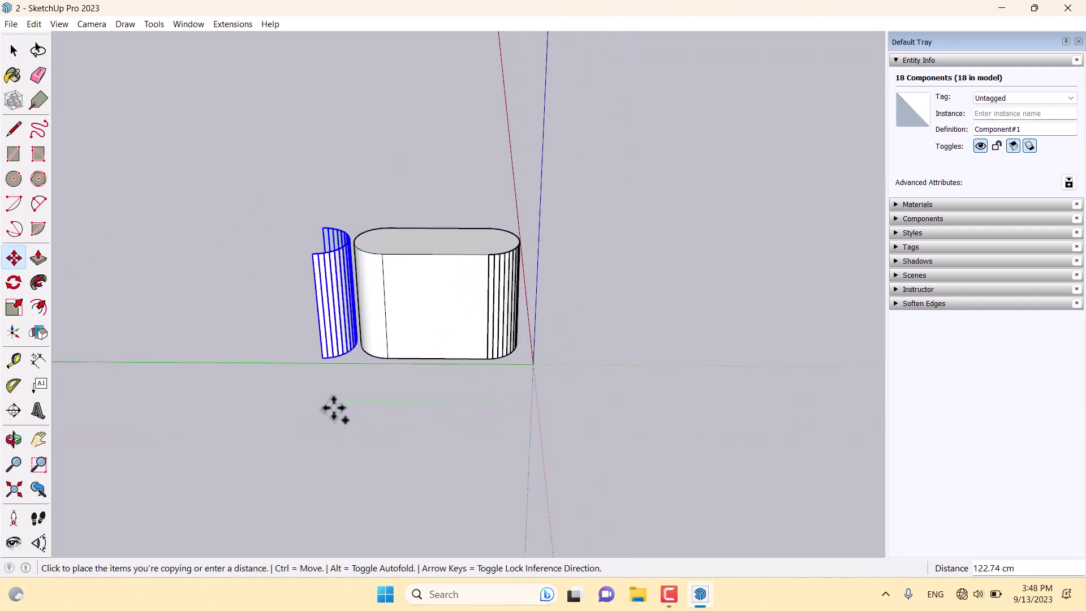
left_click(316, 406)
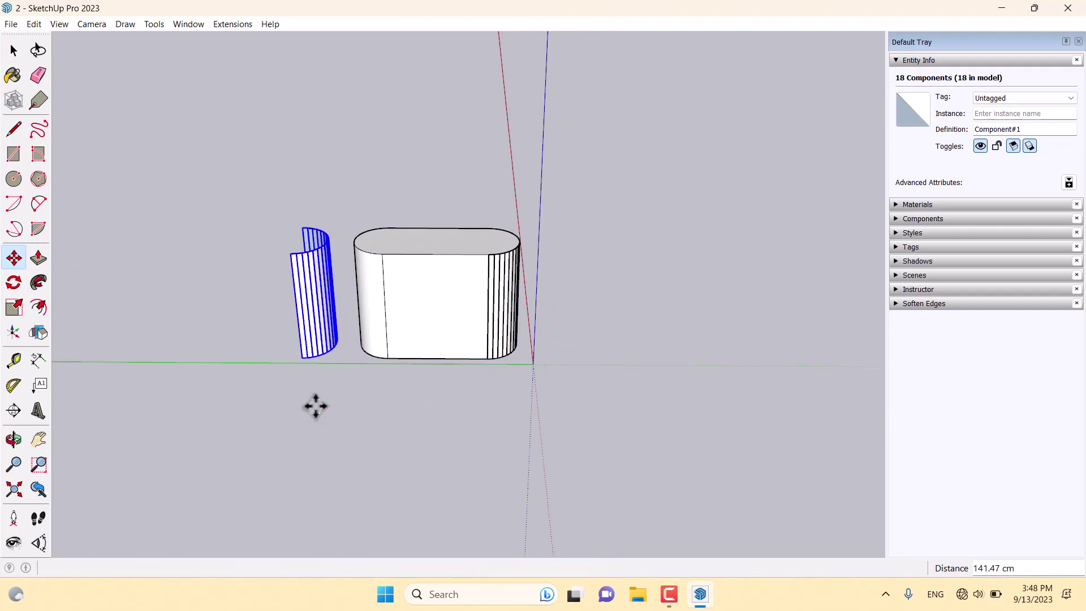
Flip the copied strips along the green axis so their curve matches the bare rounded end
left_click(39, 333)
middle_click_drag(271, 358, 102, 218)
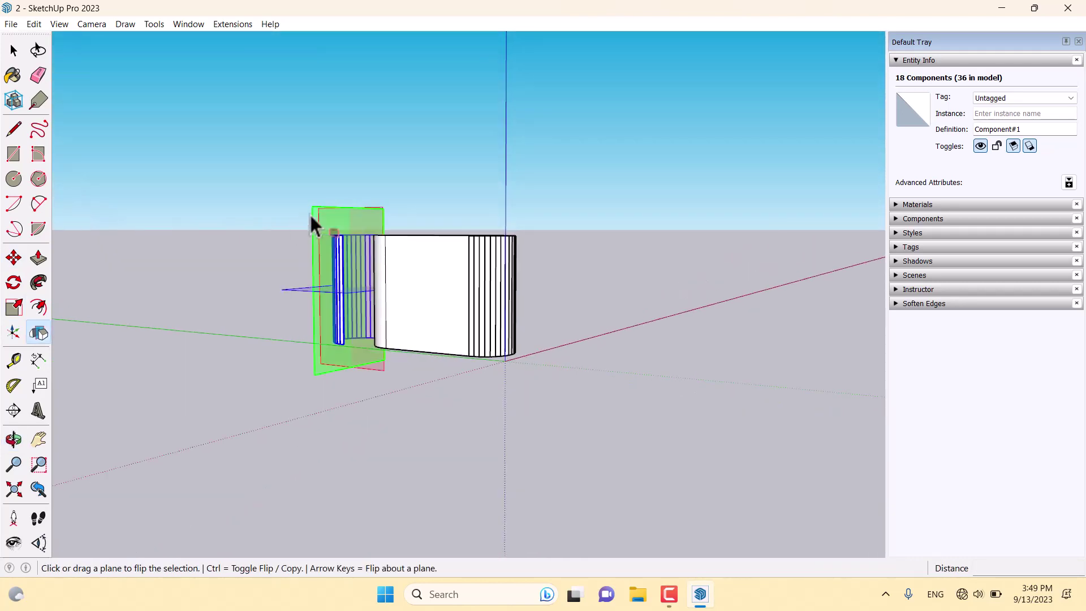
middle_click_drag(310, 212, 426, 429)
scroll(427, 429, "up", 3)
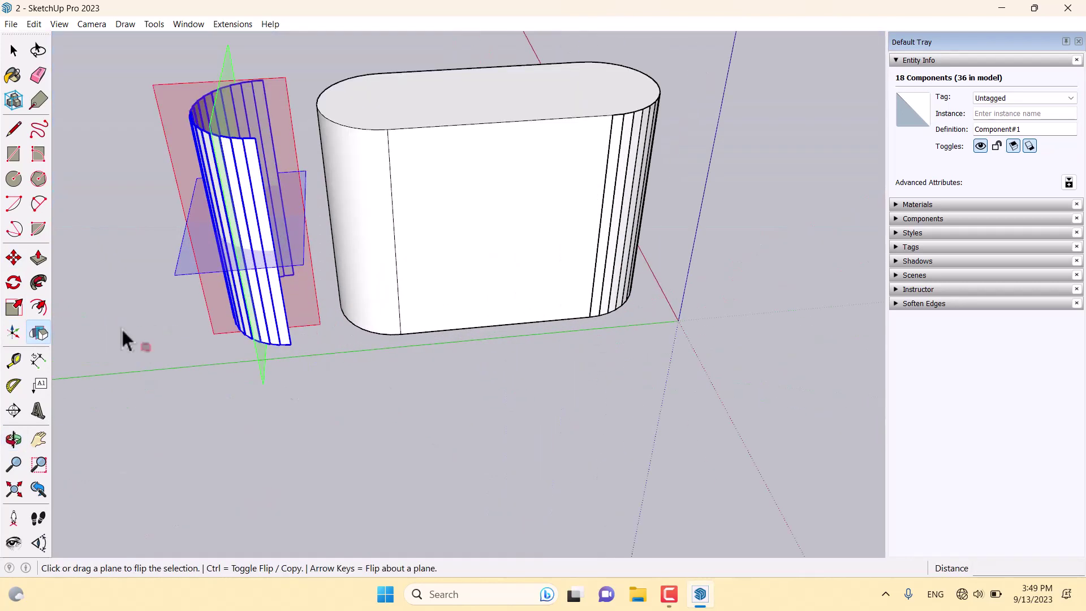
Move the flipped strips by their top end corner onto the body's bare rounded end and clear the selection
left_click(13, 258)
scroll(272, 128, "up", 3)
scroll(247, 147, "down", 5)
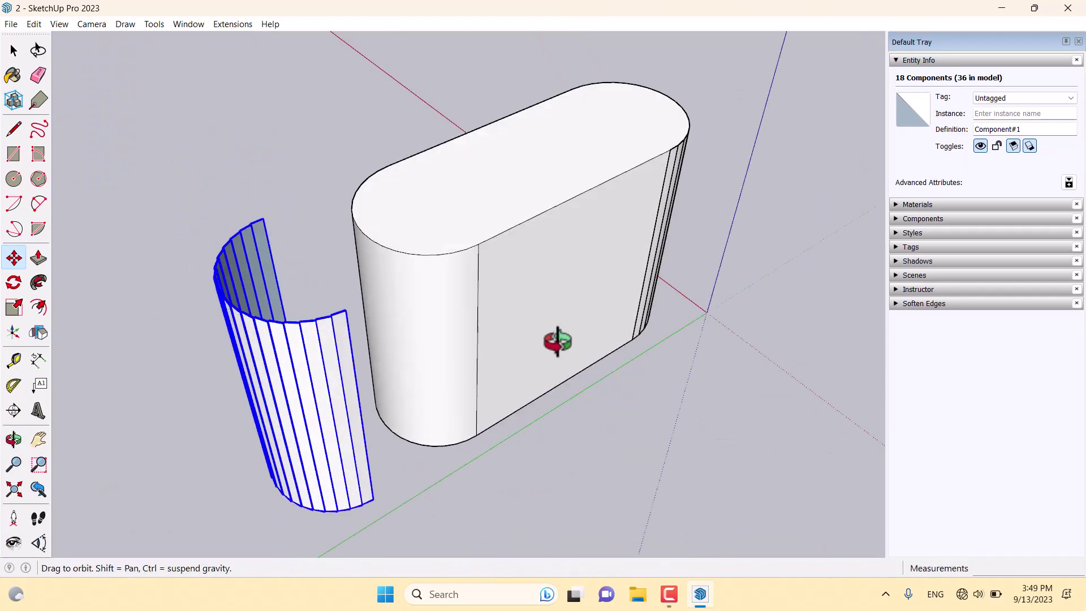
middle_click_drag(580, 339, 792, 346)
scroll(674, 301, "up", 5)
scroll(595, 295, "up", 3)
scroll(595, 294, "up", 2)
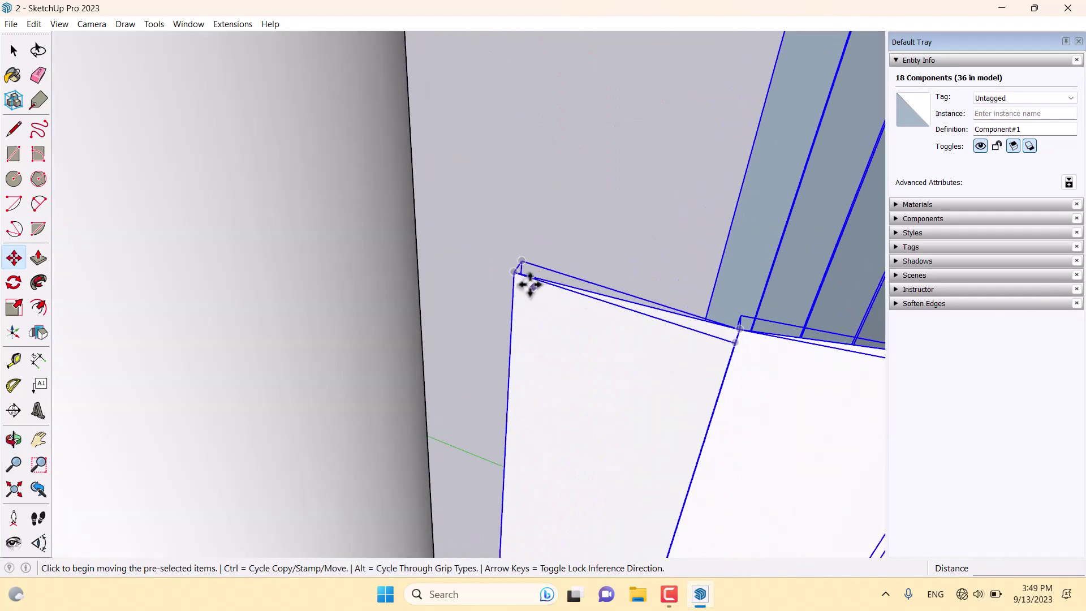
left_click(516, 273)
scroll(512, 274, "down", 5)
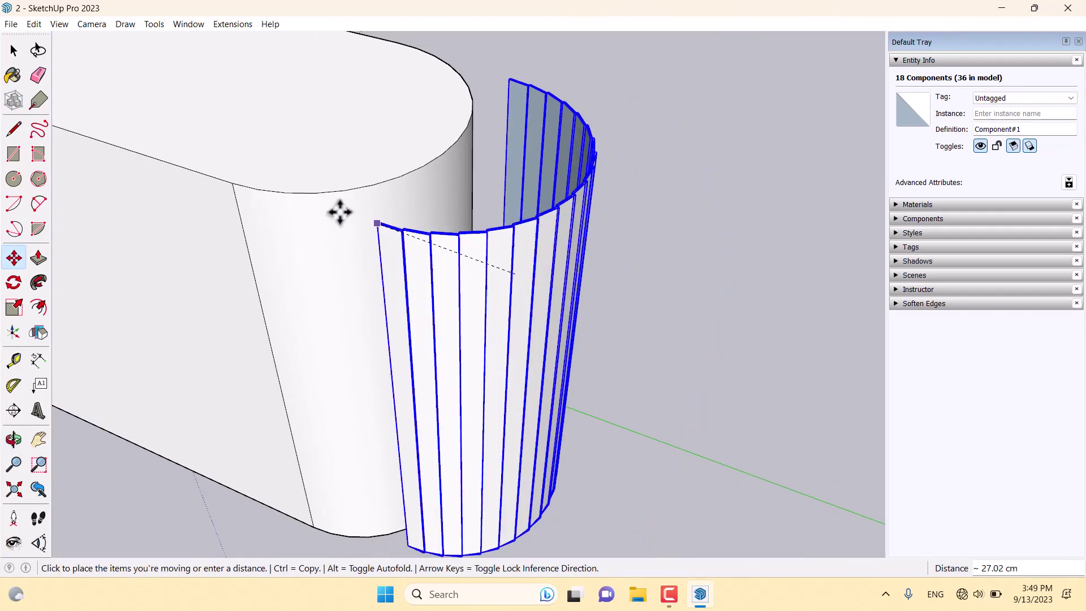
scroll(235, 182, "up", 5)
left_click(226, 192)
scroll(538, 252, "down", 8)
middle_click_drag(538, 252, 710, 202)
key("space")
left_click(554, 227)
Open the strip component beside the flat side for editing and extrude its face outward by 1 cm
middle_click_drag(552, 226, 189, 260)
scroll(408, 269, "up", 5)
scroll(406, 267, "up", 2)
double_click(427, 246)
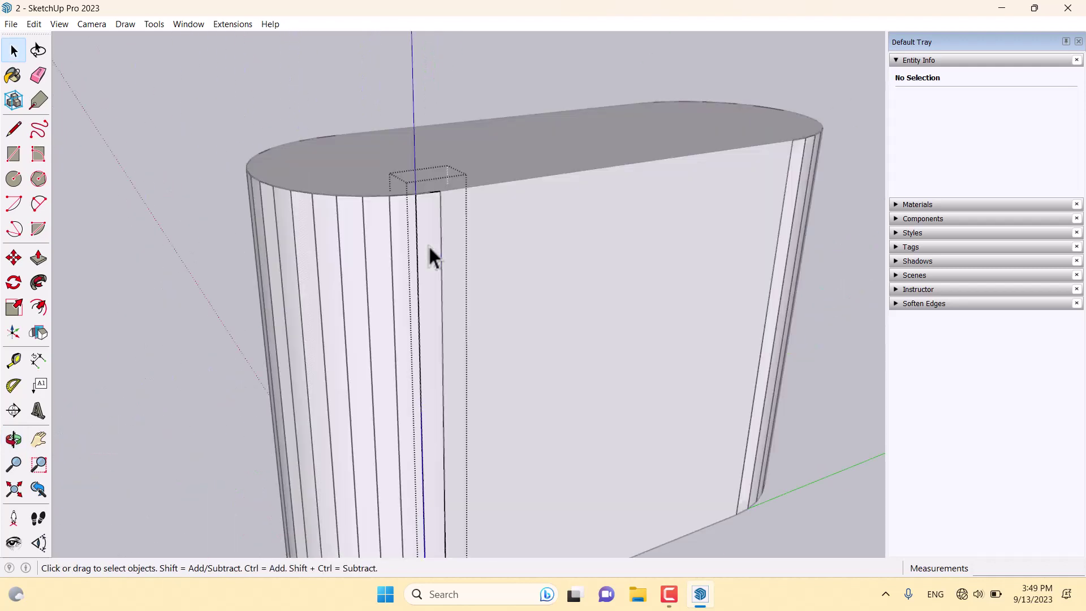
left_click(39, 259)
middle_click_drag(408, 227, 436, 266)
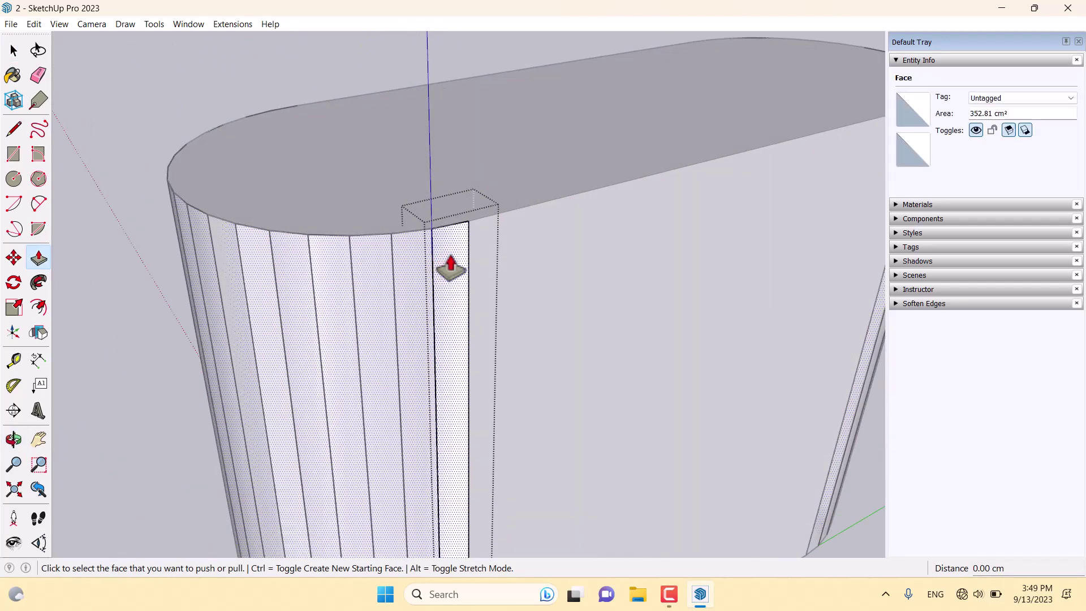
left_click(448, 262)
scroll(451, 266, "down", 1)
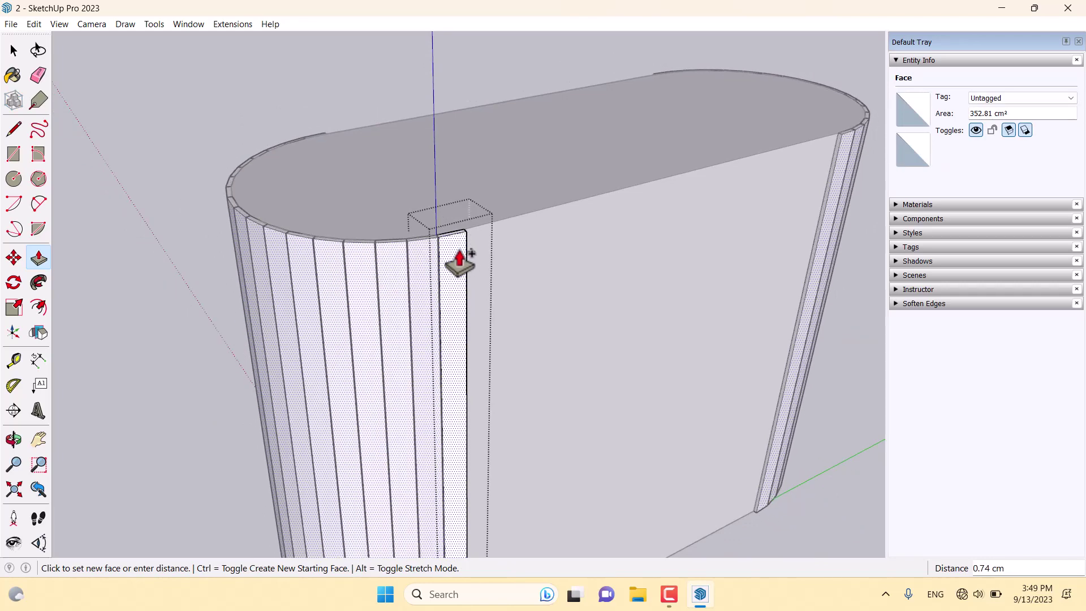
type("1")
key("Return")
scroll(459, 261, "up", 3)
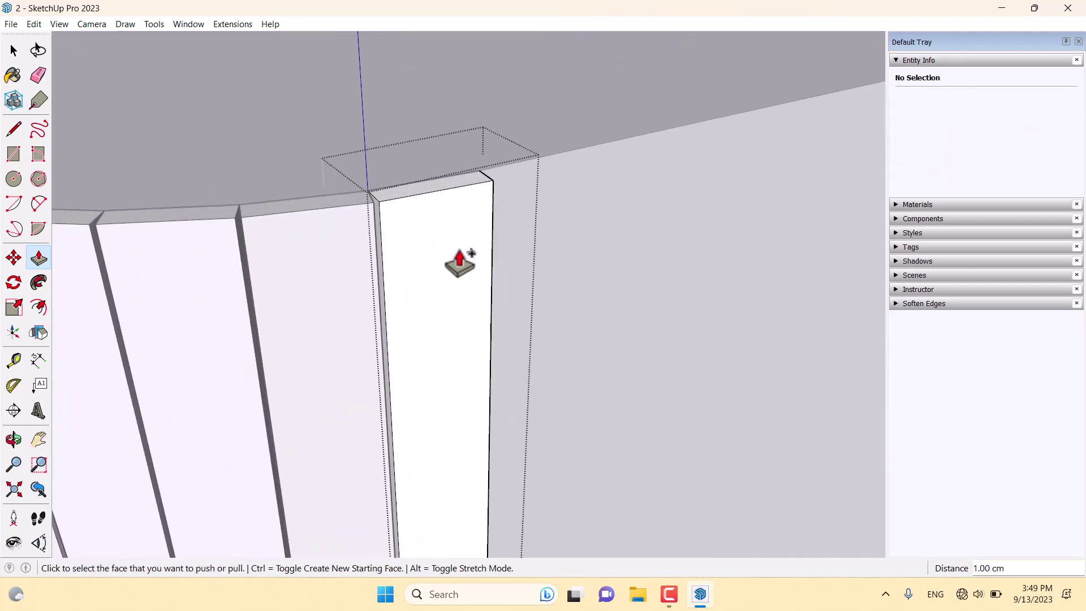
Push the strip's narrow side face next to the neighbouring strip inward by 0.3 cm to leave a gap
middle_click_drag(460, 259, 388, 235)
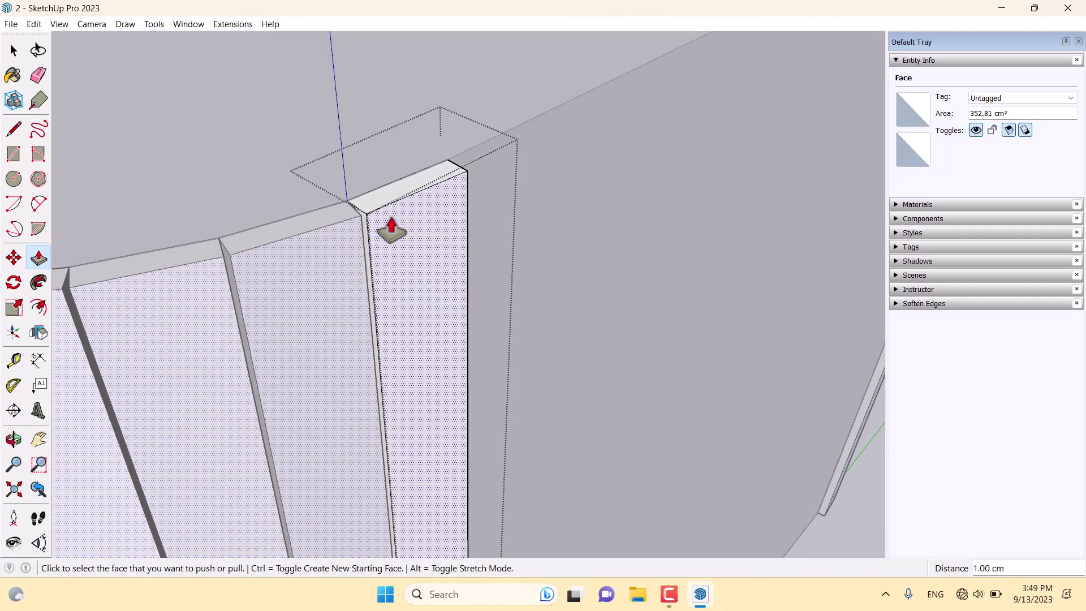
scroll(363, 235, "up", 2)
left_click(362, 237)
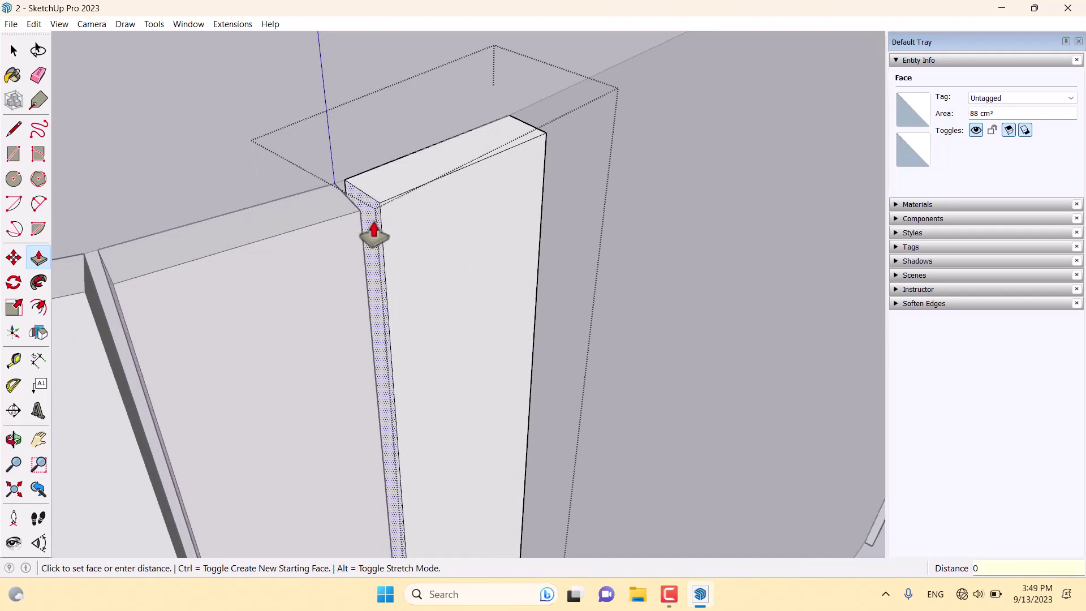
key("Return")
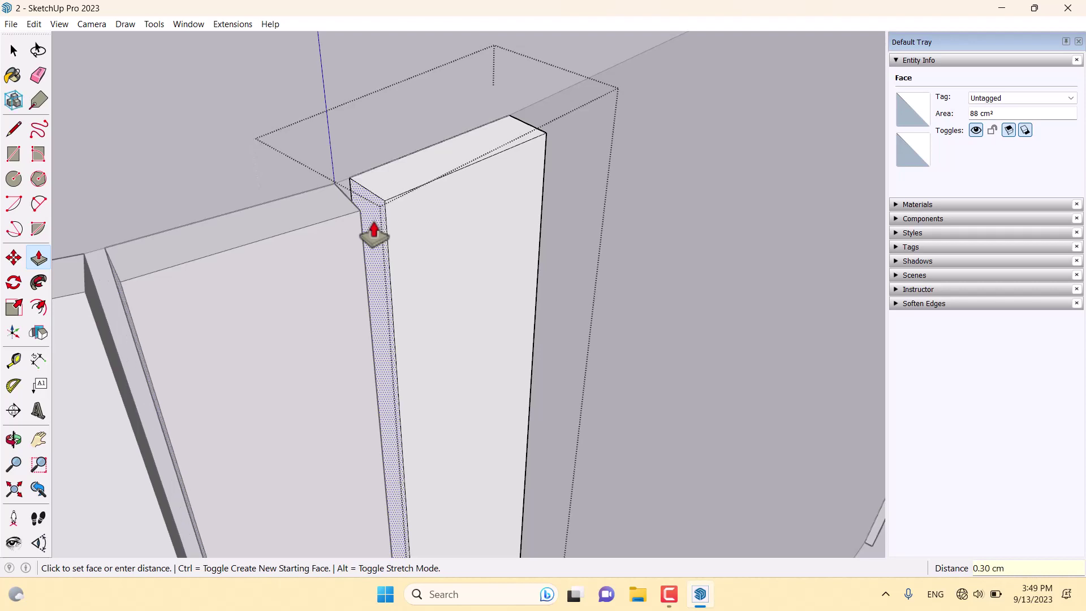
scroll(374, 235, "down", 6)
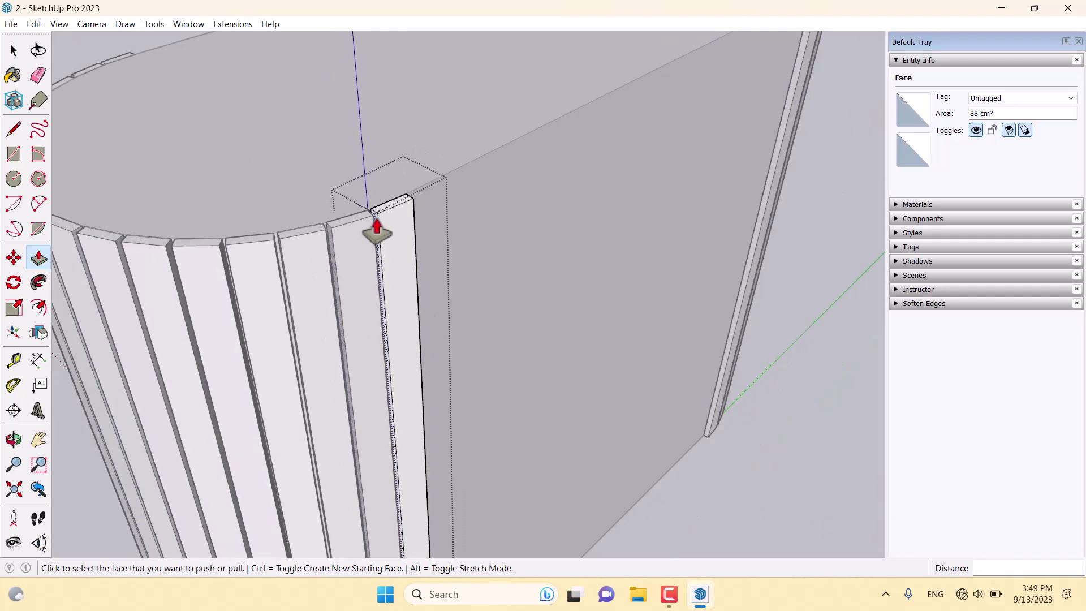
key("space")
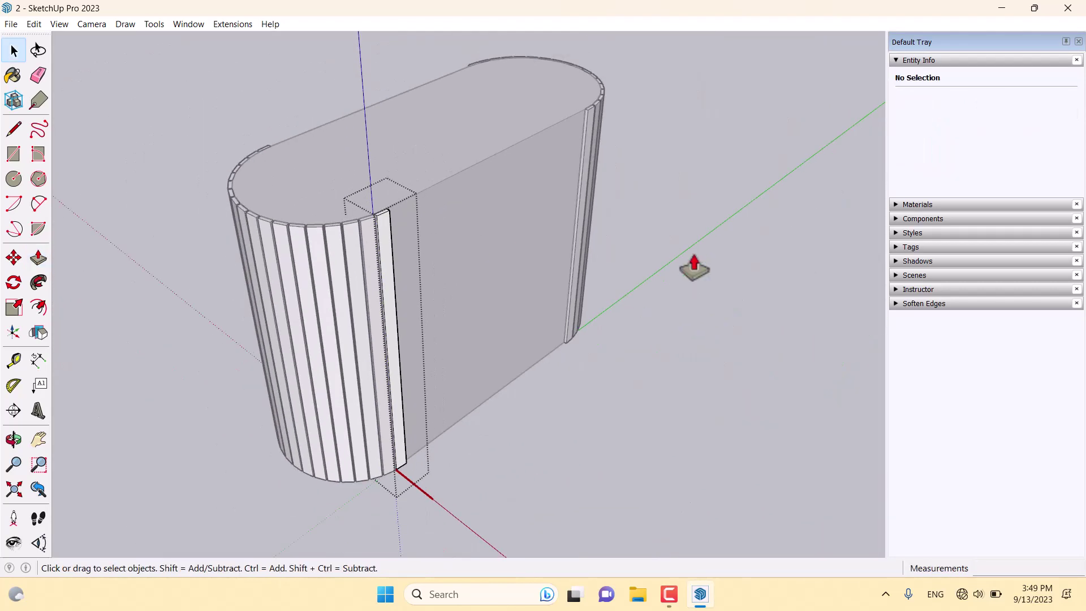
Open the body for editing and offset the outline of its flat side face inward by 1 cm
middle_click_drag(692, 252, 311, 296)
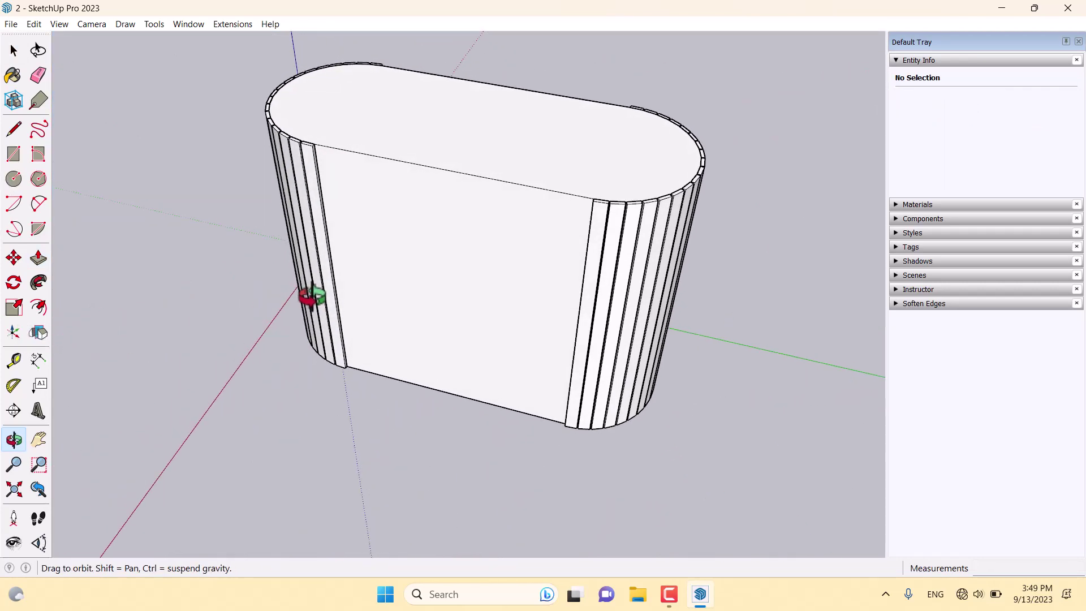
middle_click_drag(312, 296, 313, 295)
scroll(534, 198, "up", 2)
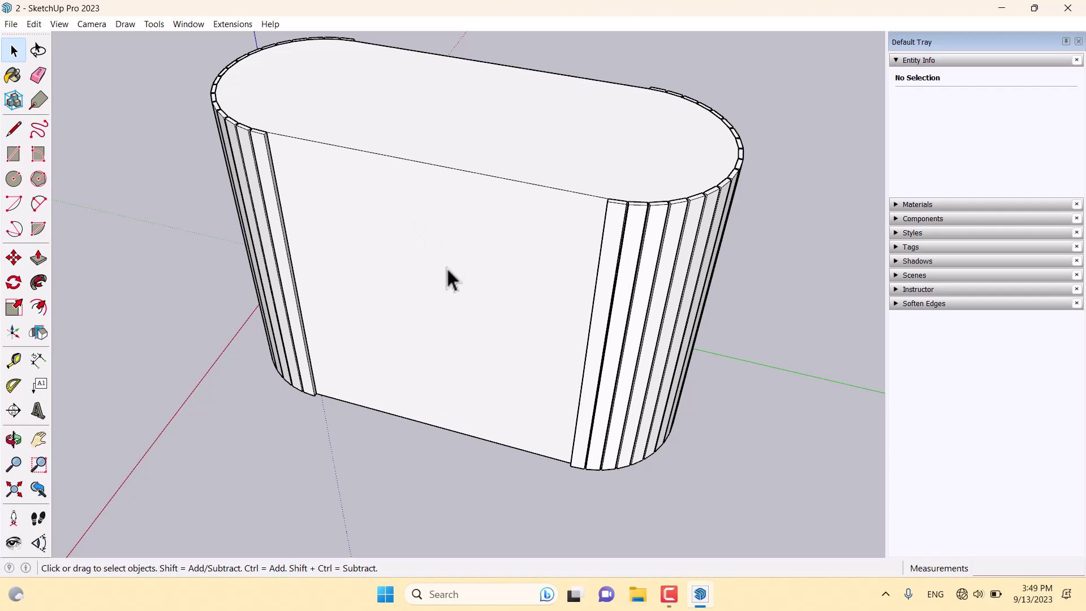
middle_click_drag(446, 266, 459, 131)
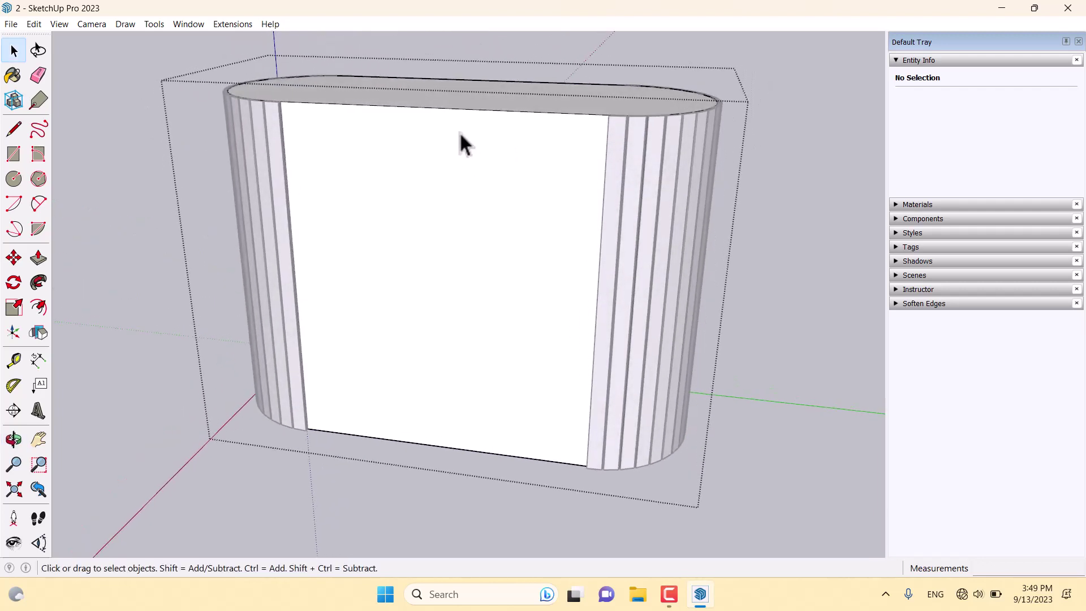
left_click(39, 308)
left_click(300, 334)
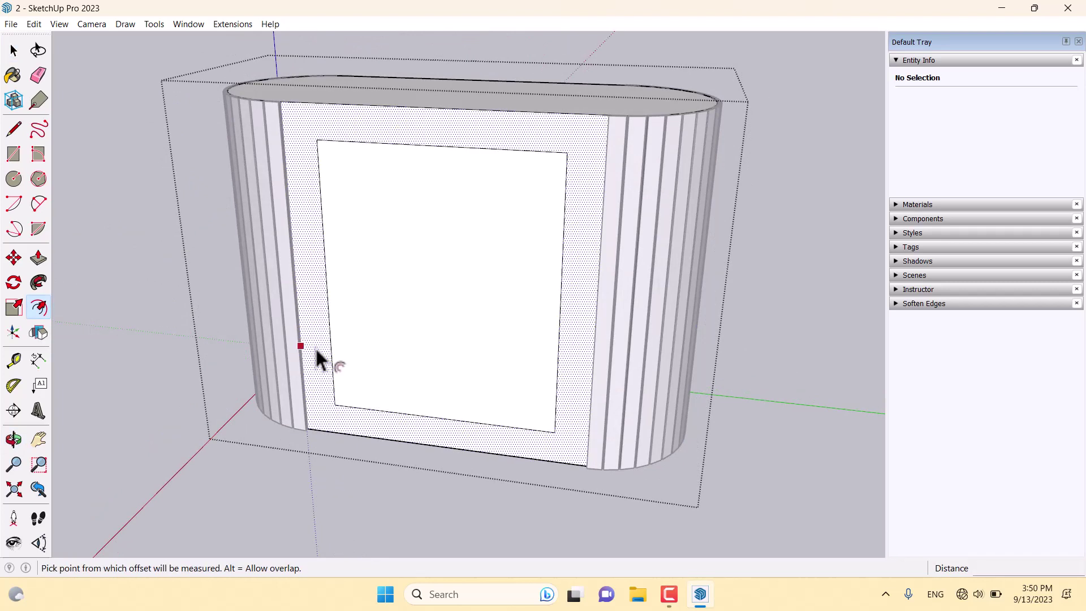
left_click(315, 347)
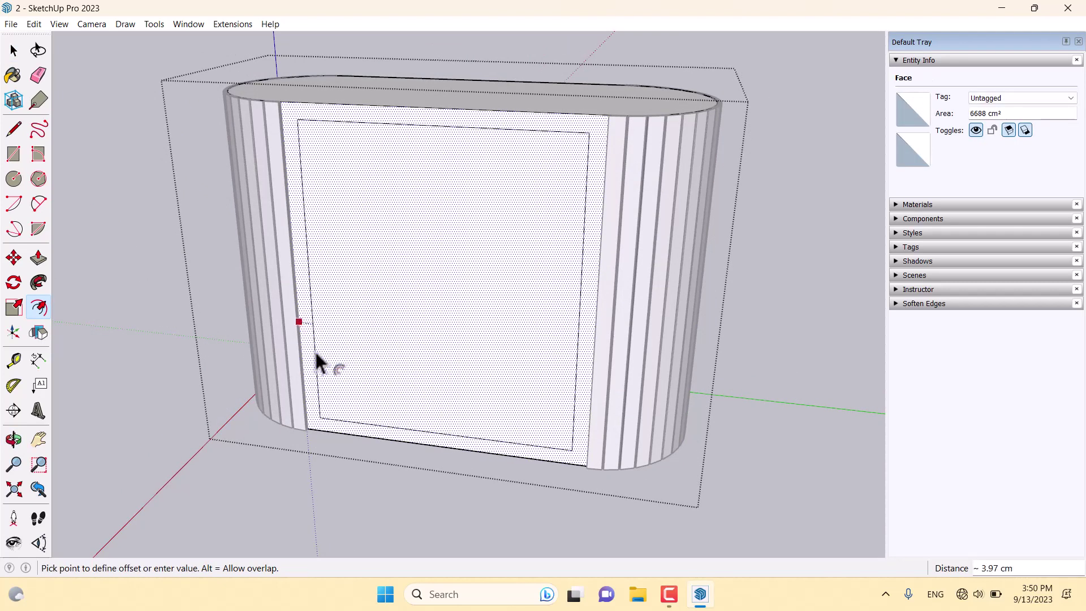
type("1")
key("Return")
key("space")
left_click(315, 484)
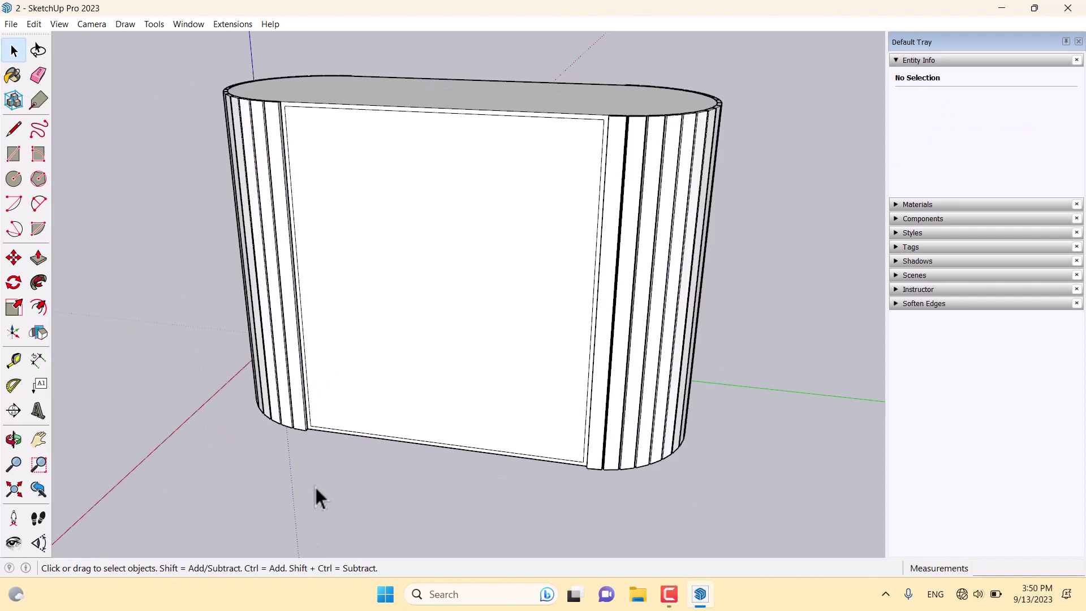
Draw a rectangle from the inset outline's upper corner to the middle of its lower edge, covering half of the flat side
left_click(13, 154)
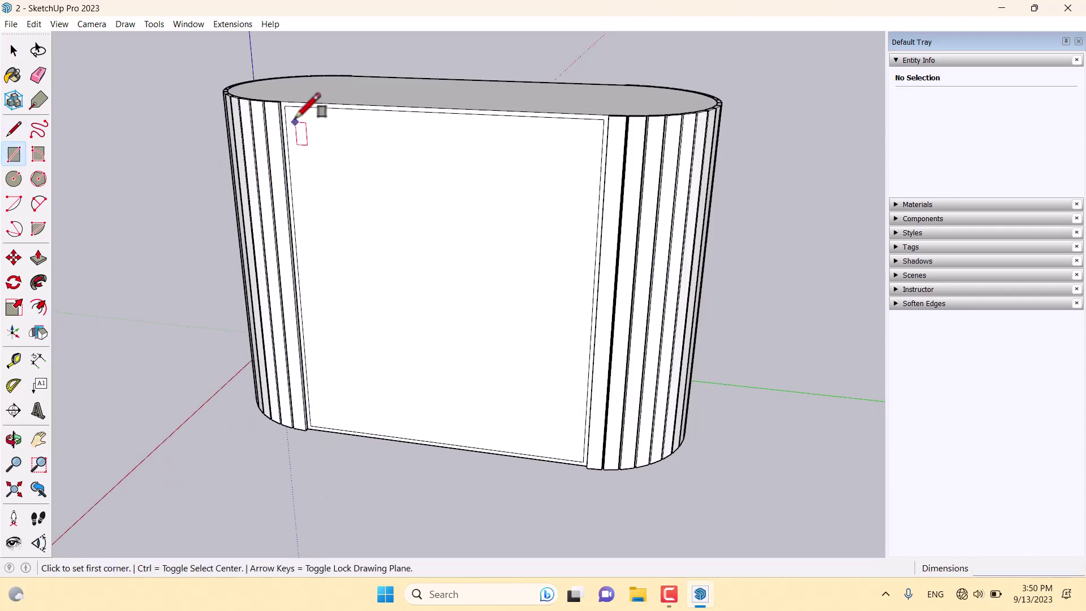
left_click(285, 105)
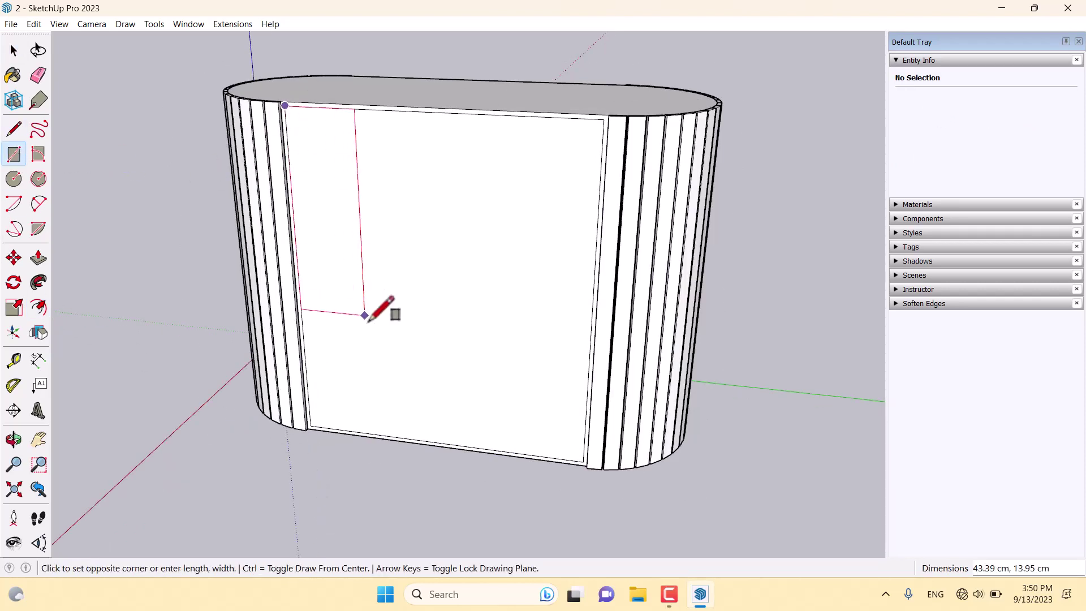
left_click(441, 443)
middle_click_drag(473, 279, 400, 266)
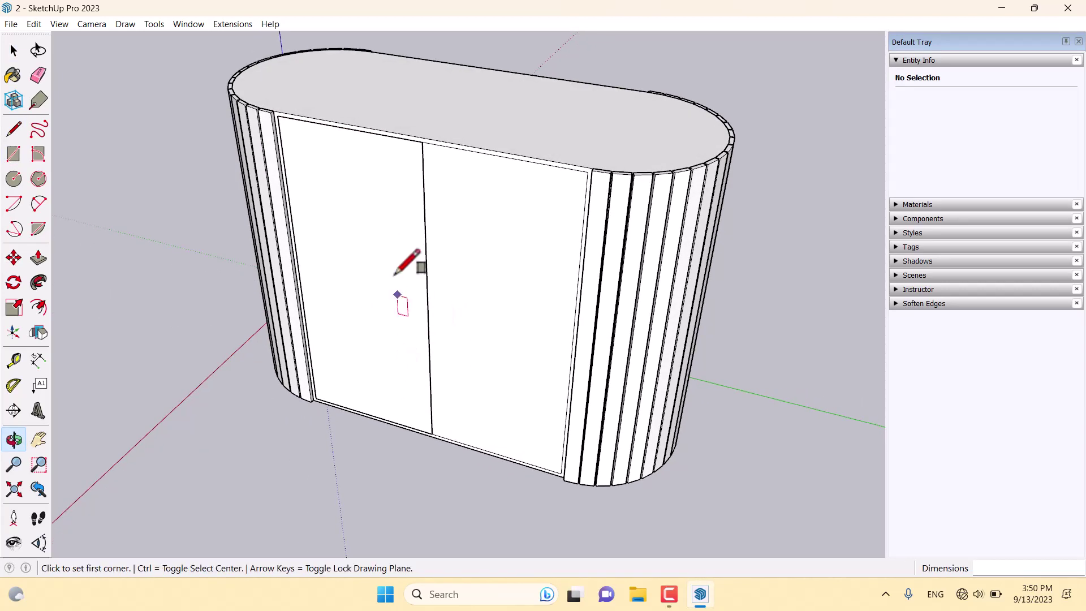
Turn the half-width rectangle's face and edges into a component
key("space")
double_click(395, 215)
right_click(395, 215)
left_click(452, 308)
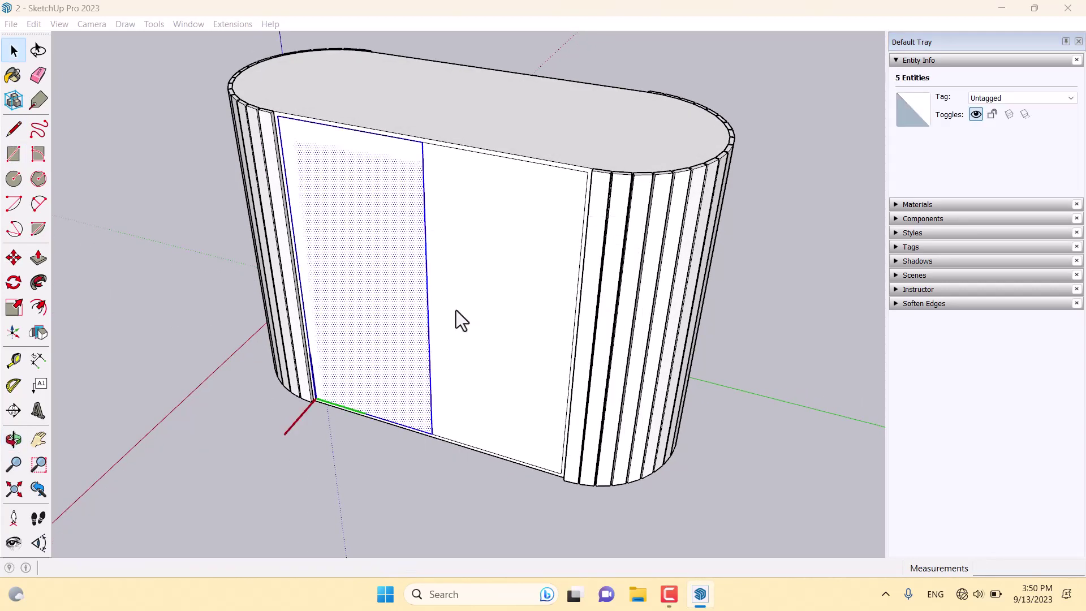
key("Return")
Copy the panel component from its upper outer corner to its upper inner corner to fill the other half of the inset
left_click(13, 258)
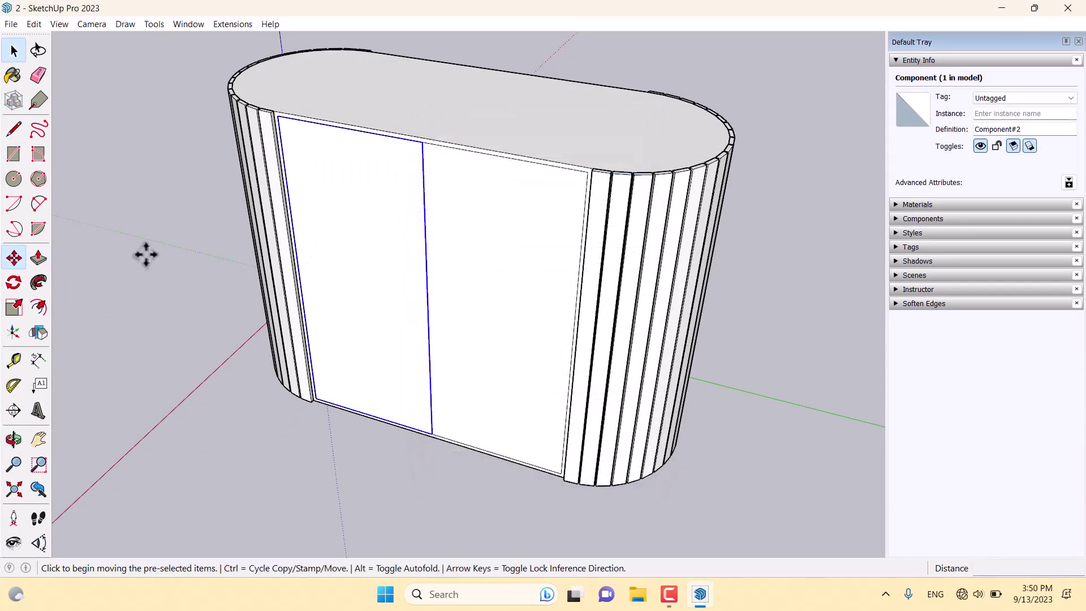
key("ctrl")
left_click(278, 116)
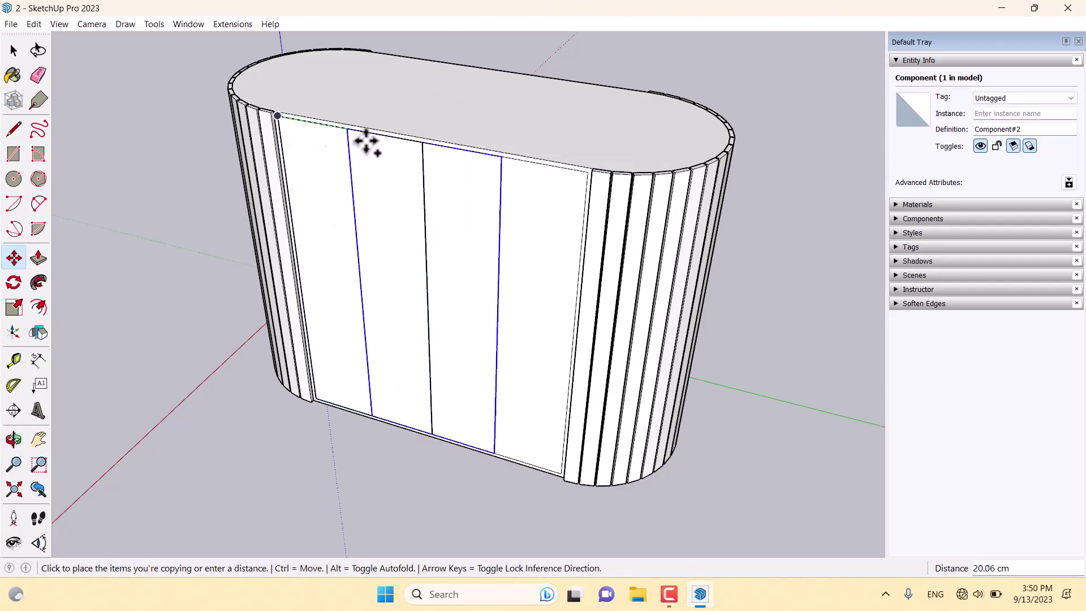
left_click(422, 141)
Flip the copied panel along the green axis so it mirrors the first panel
left_click(39, 331)
middle_click_drag(57, 327, 172, 365)
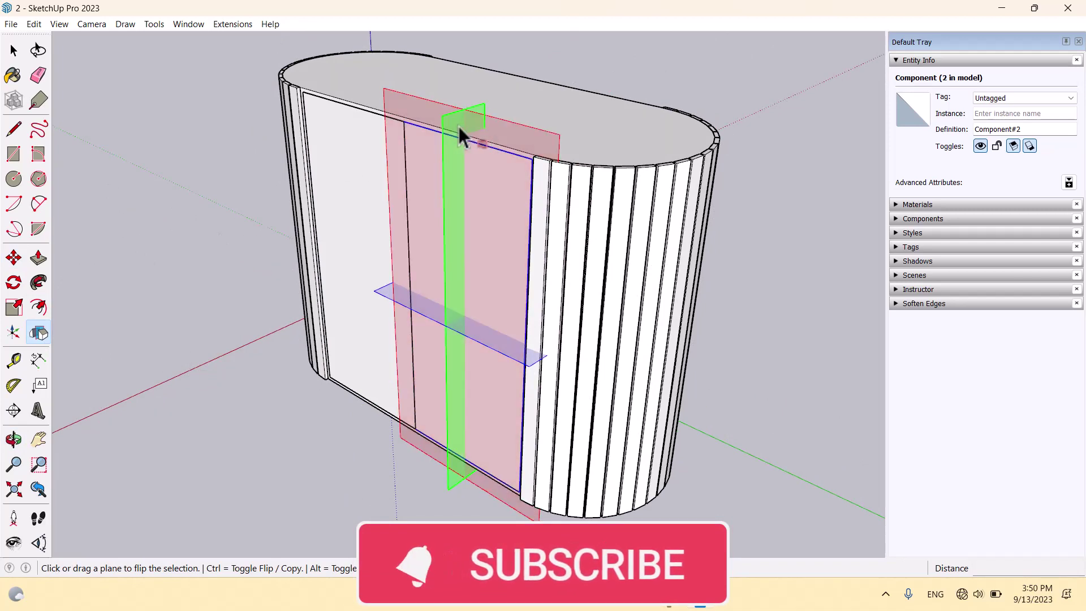
middle_click_drag(308, 317, 536, 256)
left_click(536, 256)
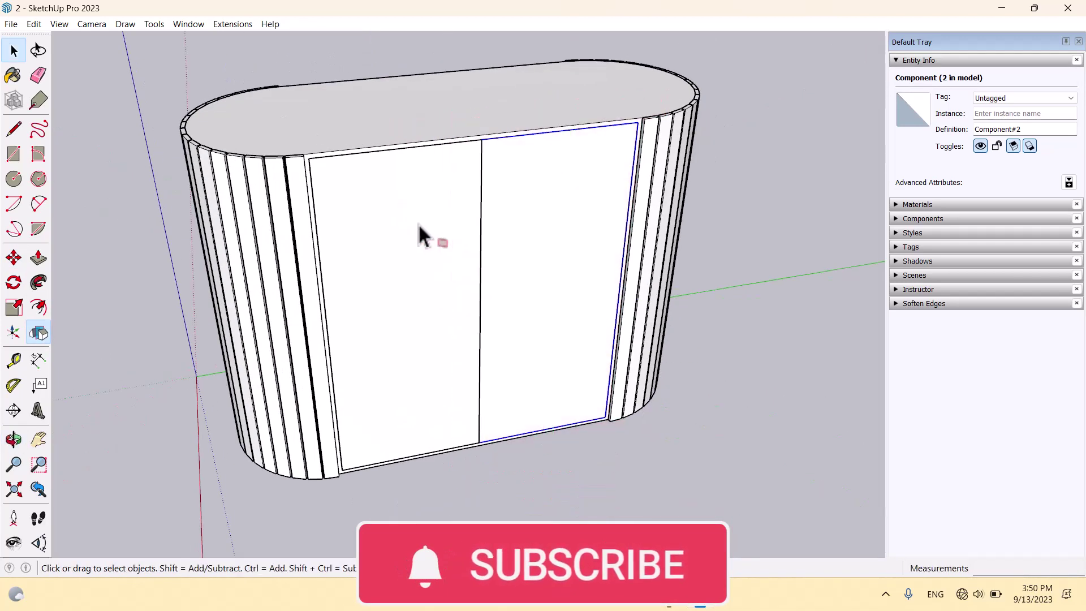
Open the original panel component for editing and extrude its front face outward into a thin door
double_click(419, 223)
middle_click_drag(419, 223, 72, 274)
left_click(39, 258)
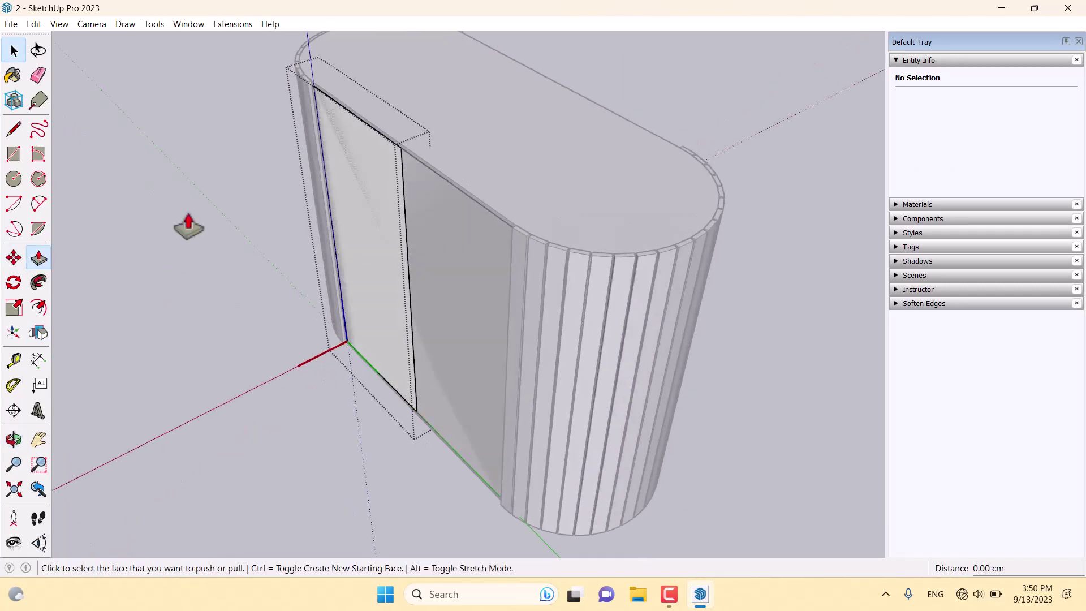
scroll(383, 162, "up", 3)
left_click(378, 164)
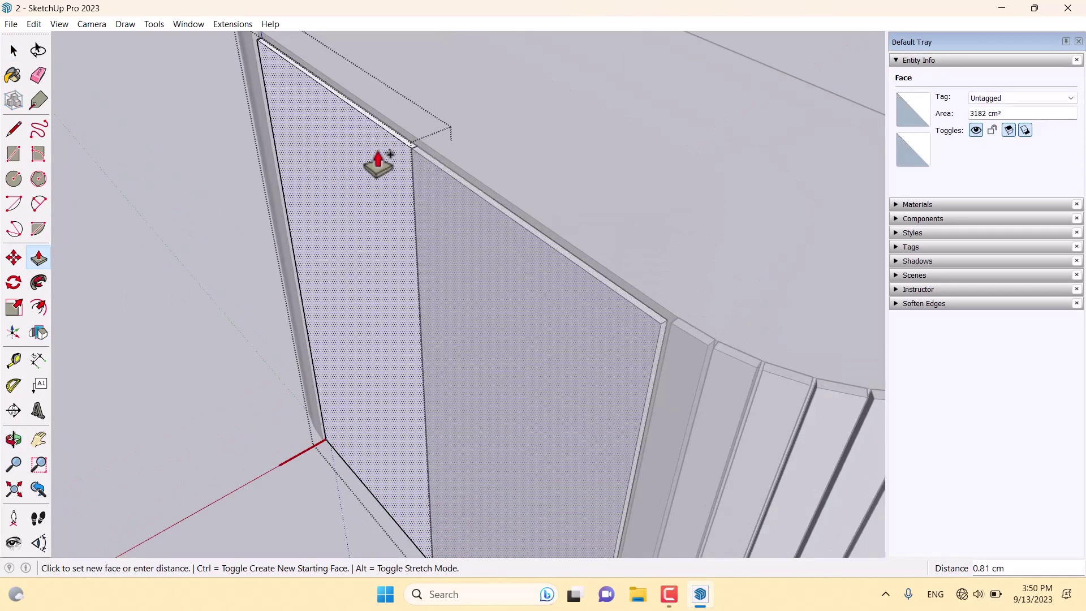
Push the door's narrow side face at the centre joint inward by 0.1 cm to leave a gap between the doors
scroll(378, 164, "down", 5)
middle_click_drag(375, 164, 512, 203)
scroll(408, 213, "up", 6)
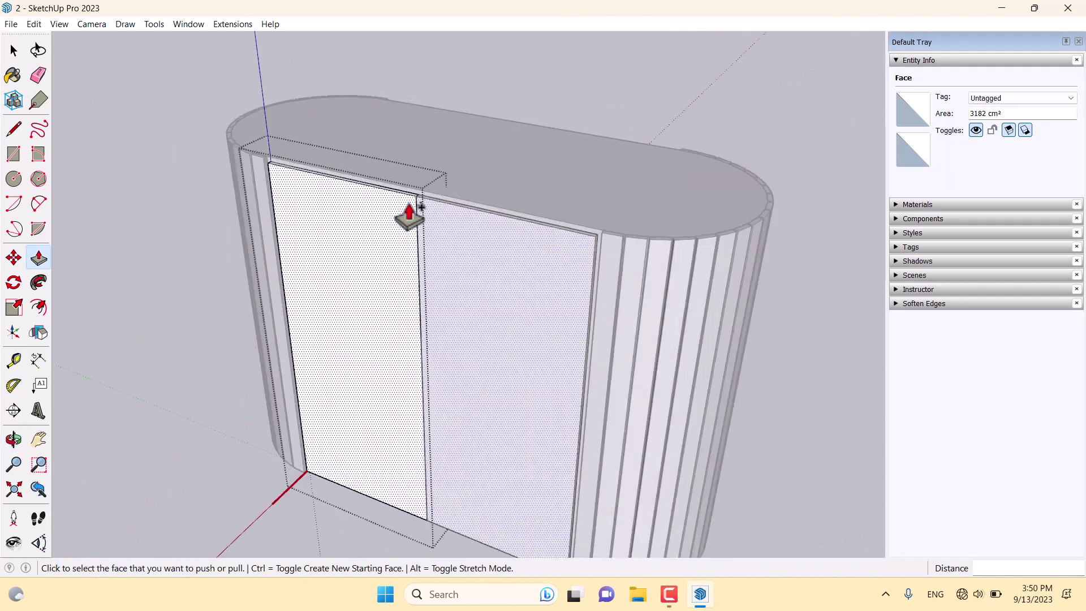
left_click(431, 195)
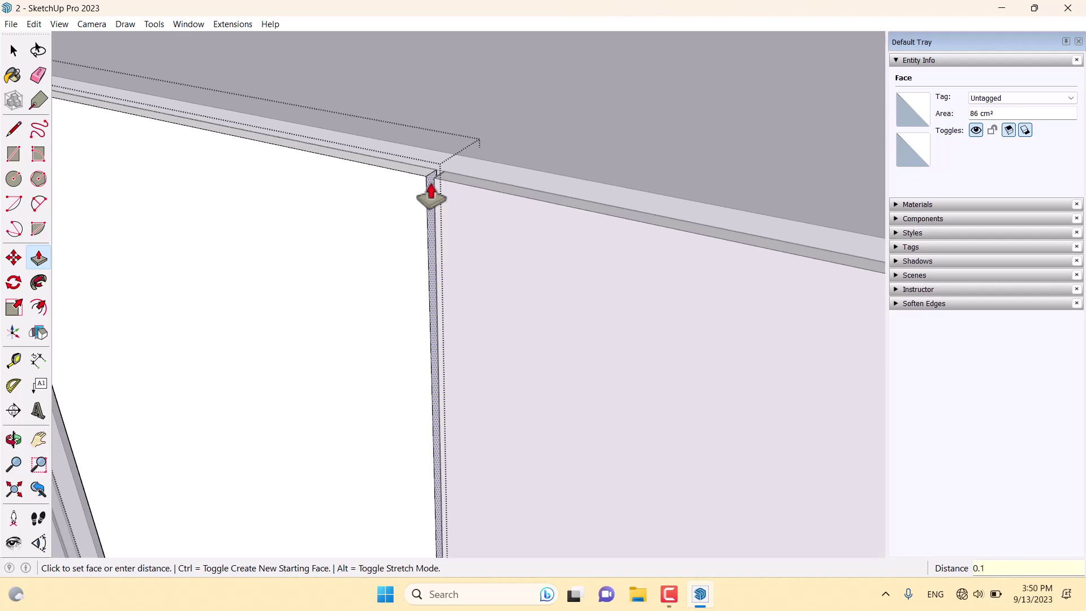
type("0.1")
key("Return")
scroll(431, 195, "down", 10)
middle_click_drag(431, 195, 792, 89)
key("space")
middle_click_drag(495, 230, 431, 296)
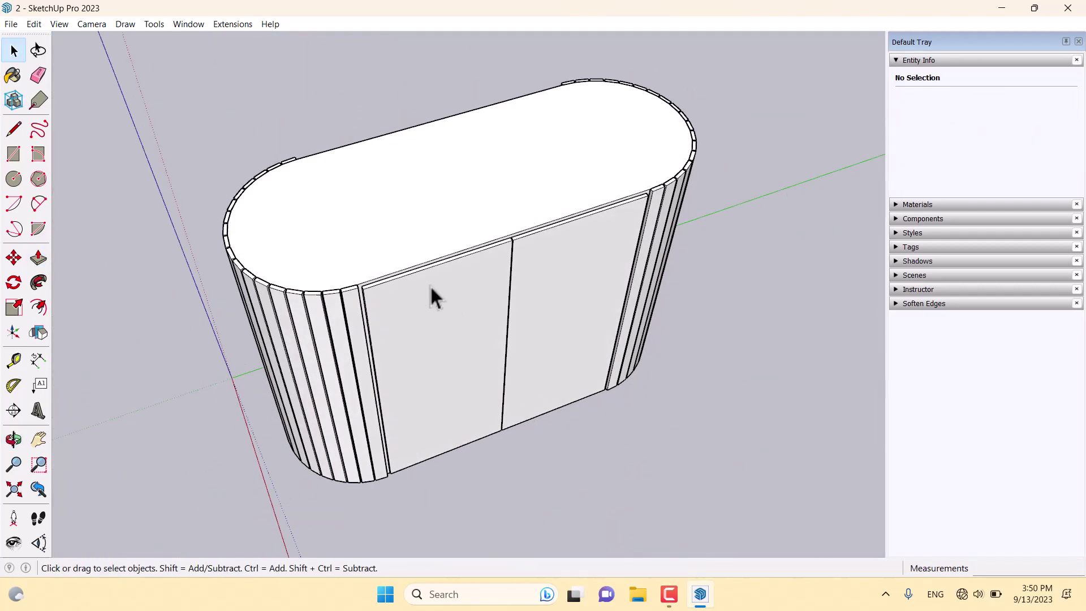
scroll(429, 284, "up", 5)
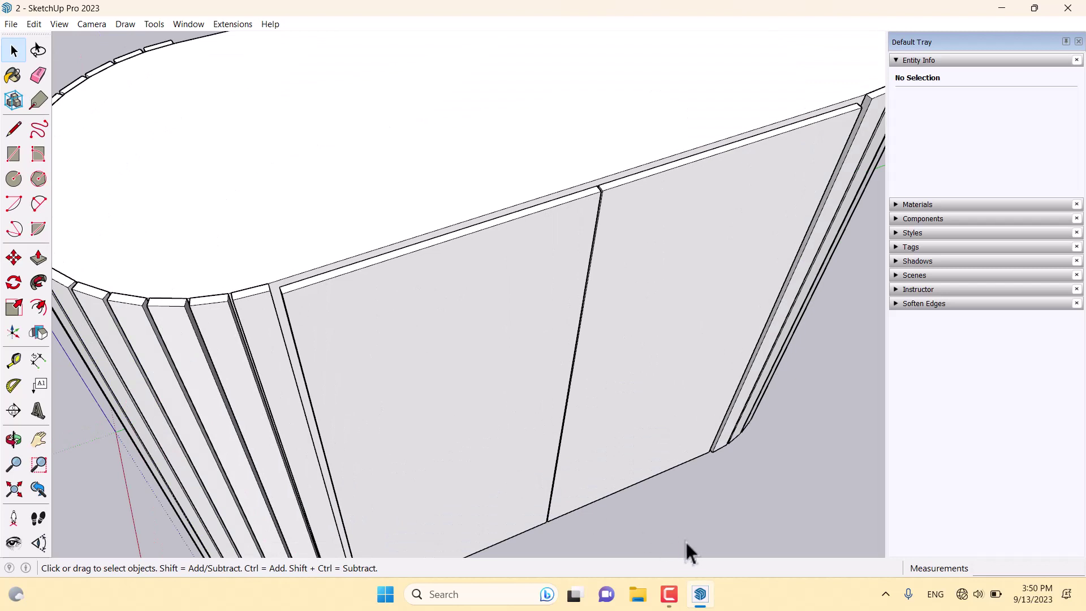
left_click(669, 595)
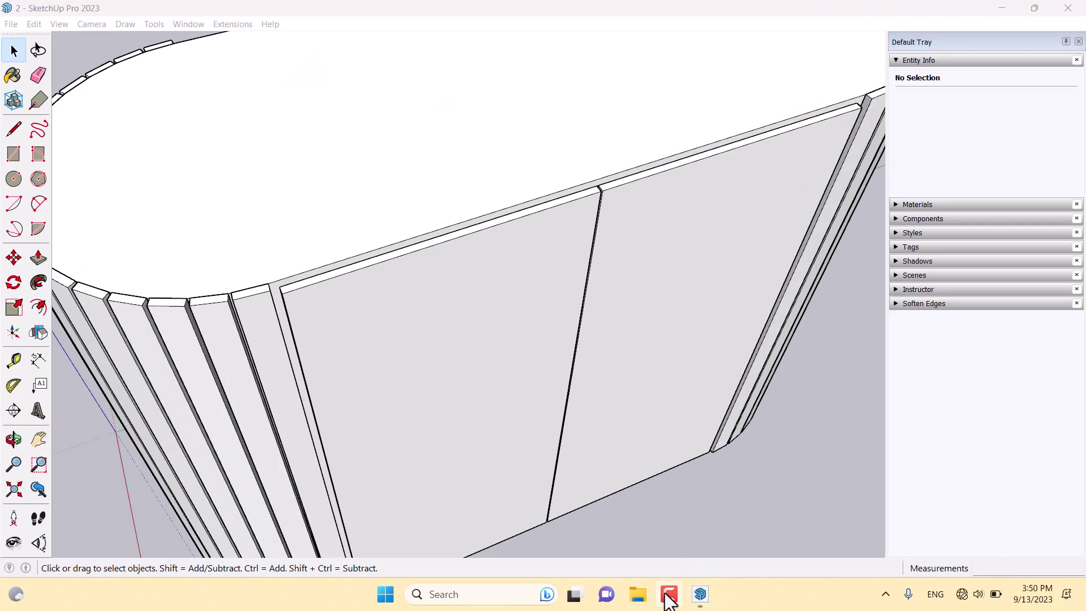
Inside the door component, draw an arc 2.6 cm long with a 0.4 cm outward bulge from the midpoint of the top face's short edge
double_click(433, 370)
scroll(290, 259, "up", 5)
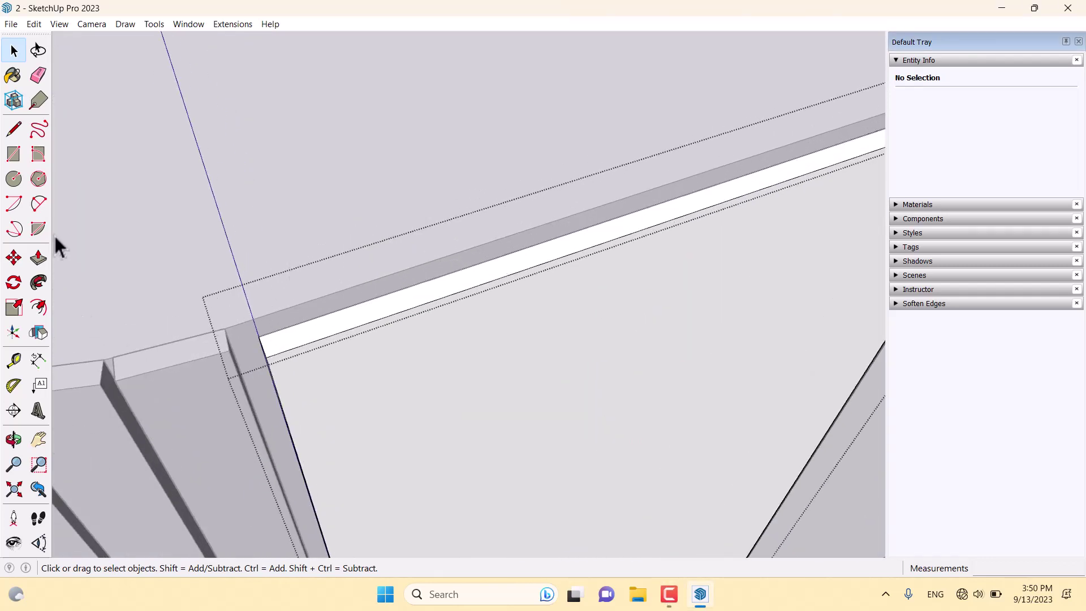
left_click(43, 205)
middle_click_drag(292, 340, 294, 271)
left_click(287, 264)
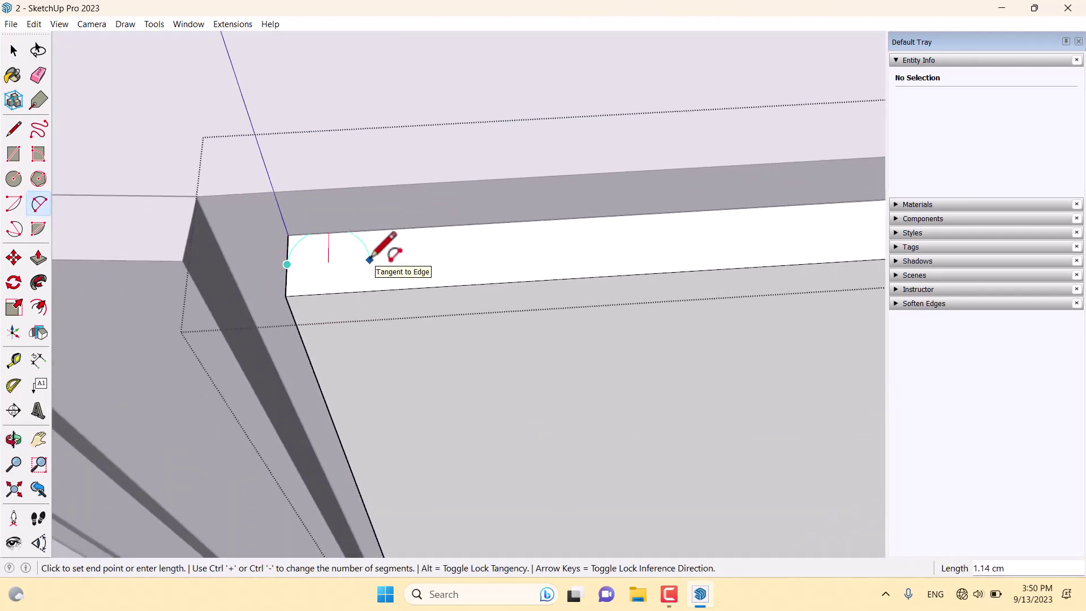
type("2.60 cm")
key("Return")
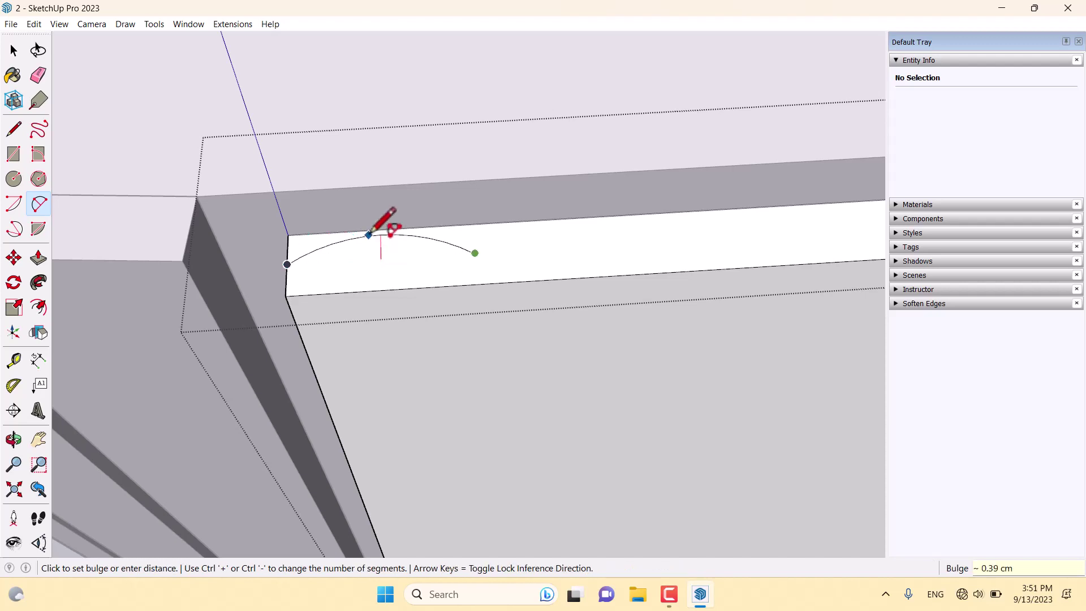
scroll(371, 277, "up", 1)
scroll(370, 281, "up", 1)
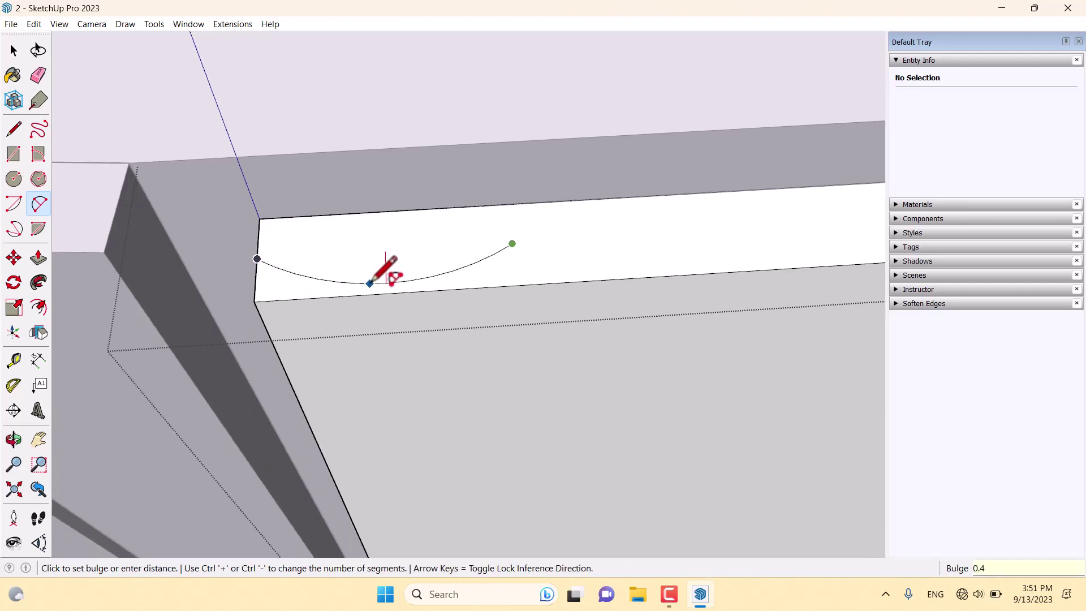
left_click(370, 283)
Continue from the first arc's end with a second 2.6 cm arc bulging 0.4 cm the opposite way to form a wave
left_click(512, 244)
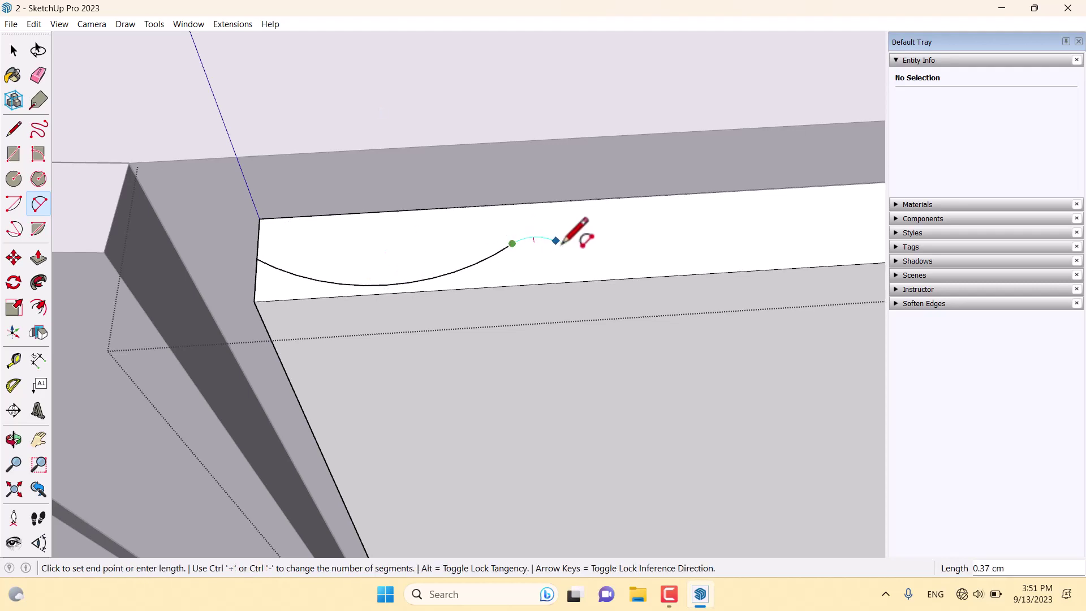
type("2.5")
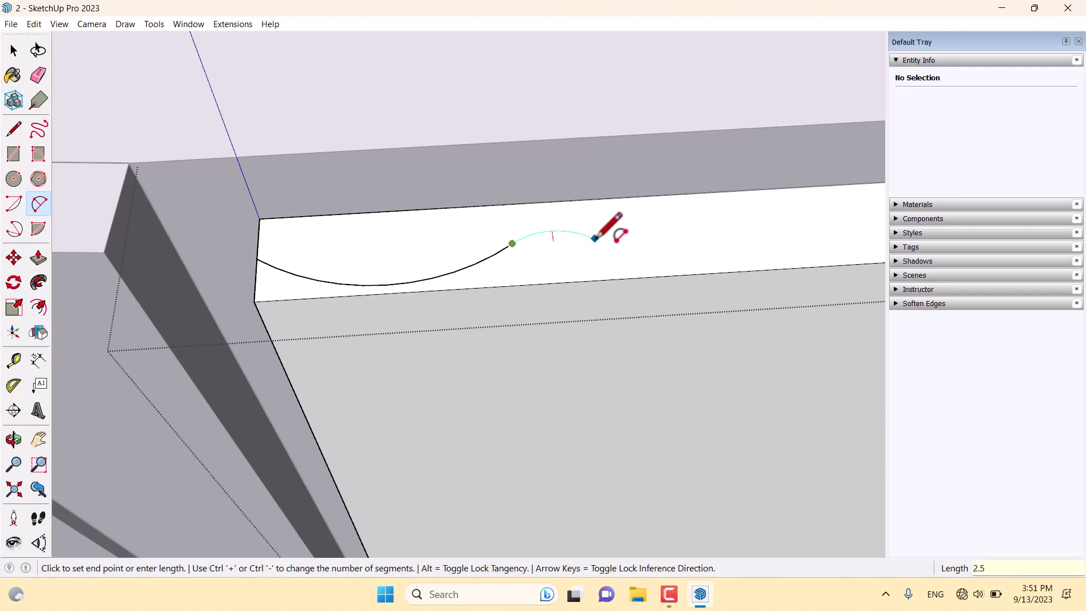
type(".6")
key("Return")
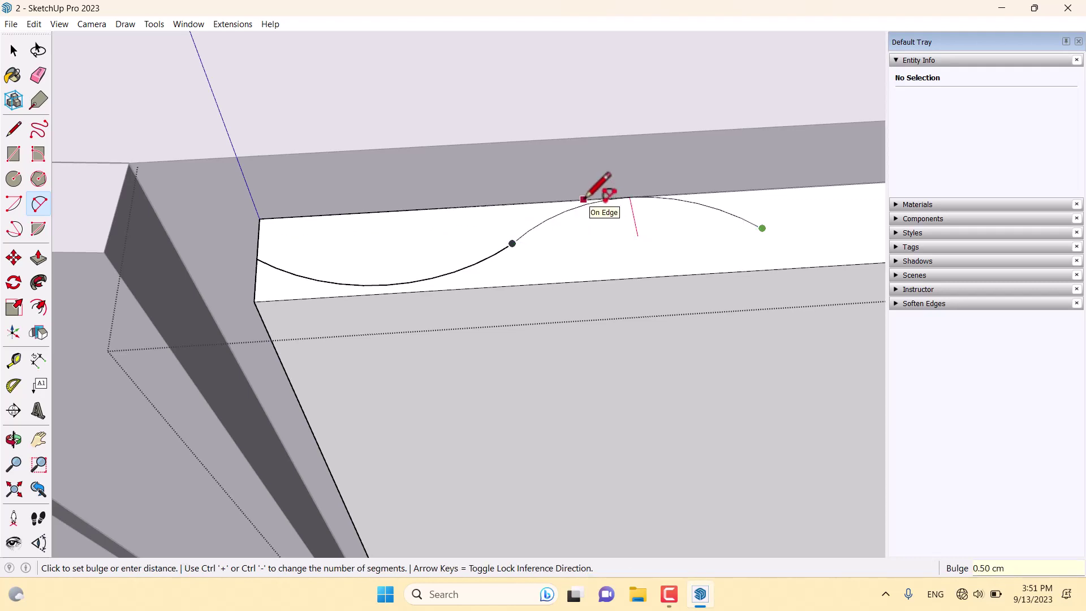
key("Return")
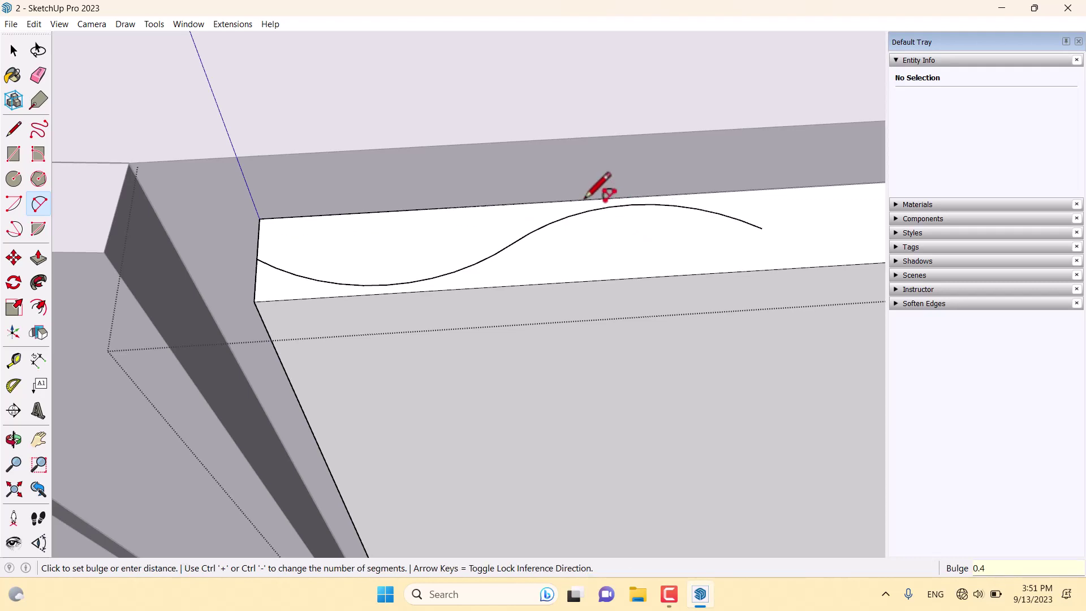
type("0.3")
key("Return")
type("0")
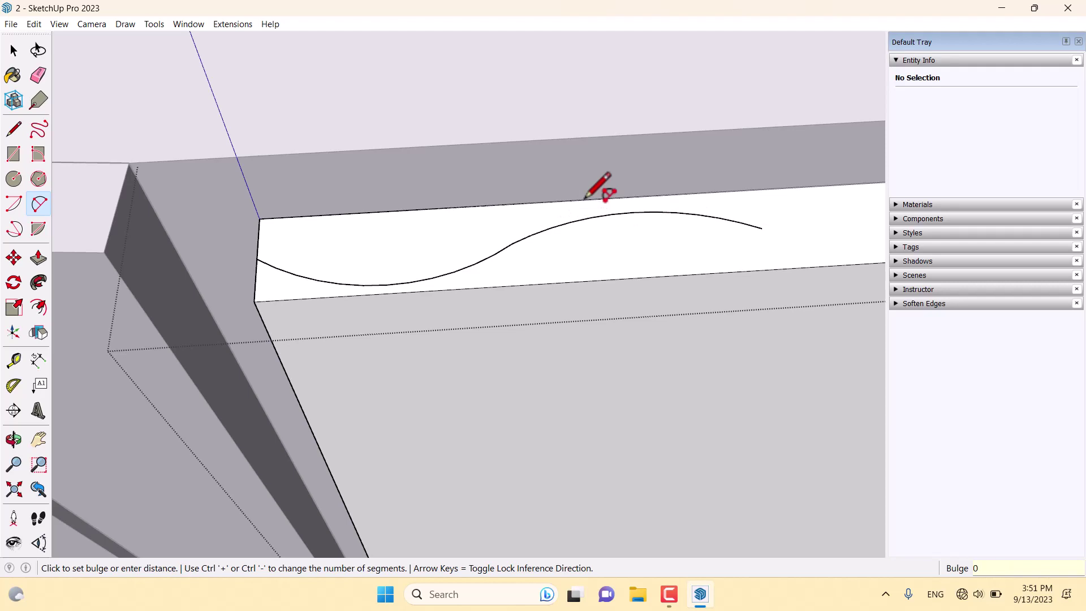
type(".4")
key("Return")
key("space")
Select both wave arcs and copy them from their starting point to their end point so the wave continues
scroll(315, 271, "down", 4)
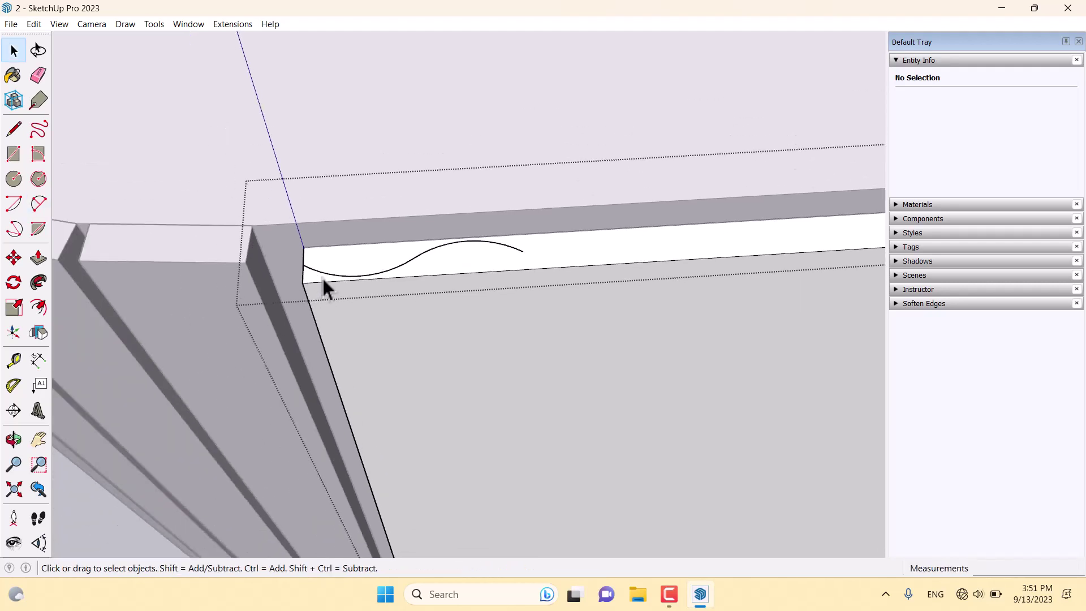
left_click(368, 276)
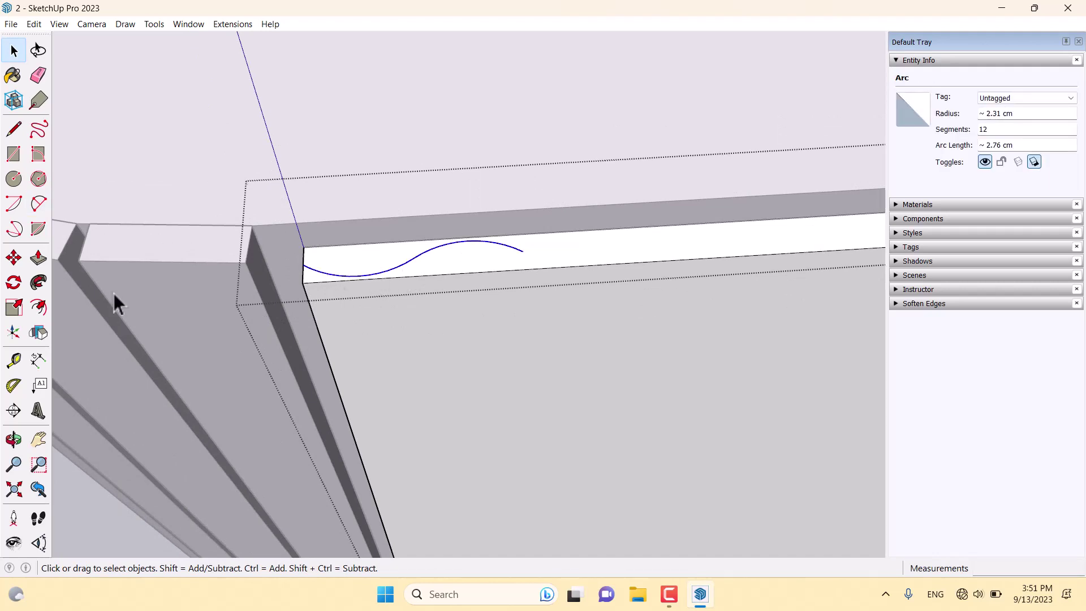
left_click(13, 259)
scroll(304, 264, "up", 1)
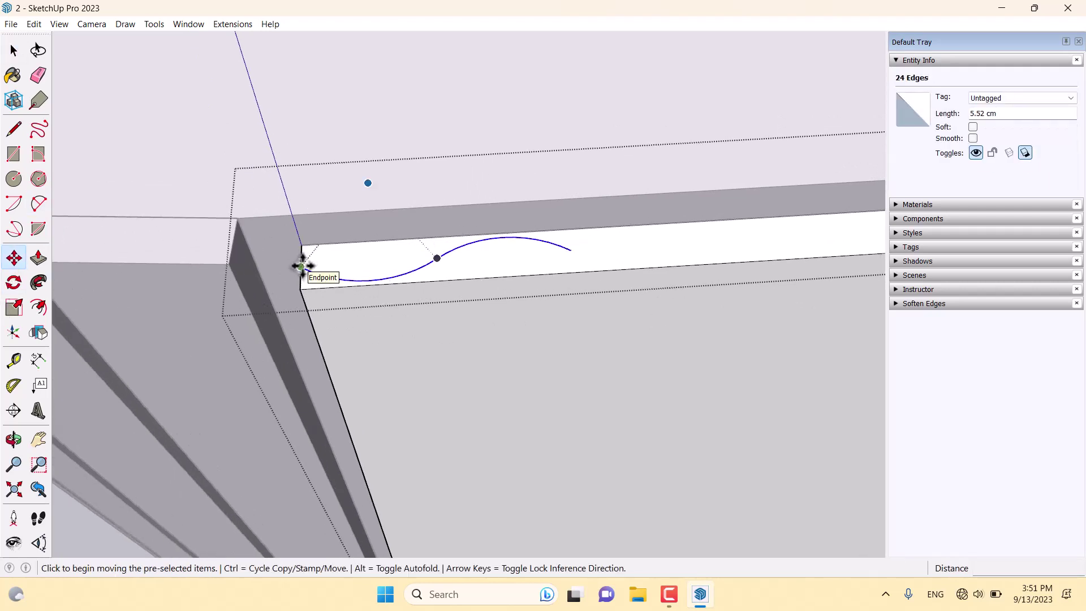
left_click(301, 266)
key("ctrl")
left_click(568, 250)
Array the copied wave arcs 6x so the profile runs along the full length of the door's top face
scroll(223, 240, "down", 3)
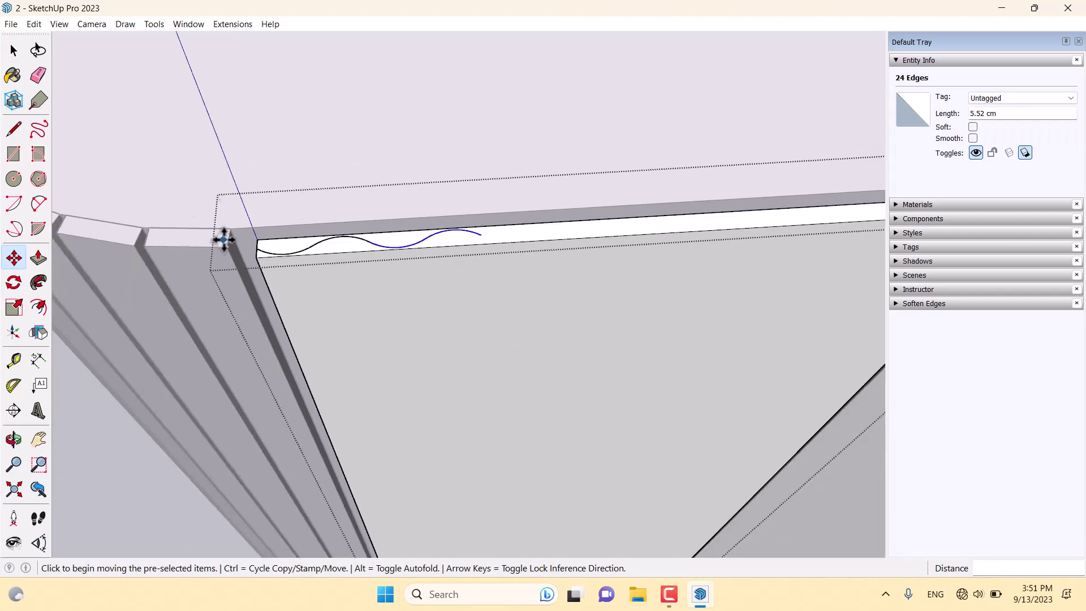
scroll(224, 240, "down", 2)
type("4x")
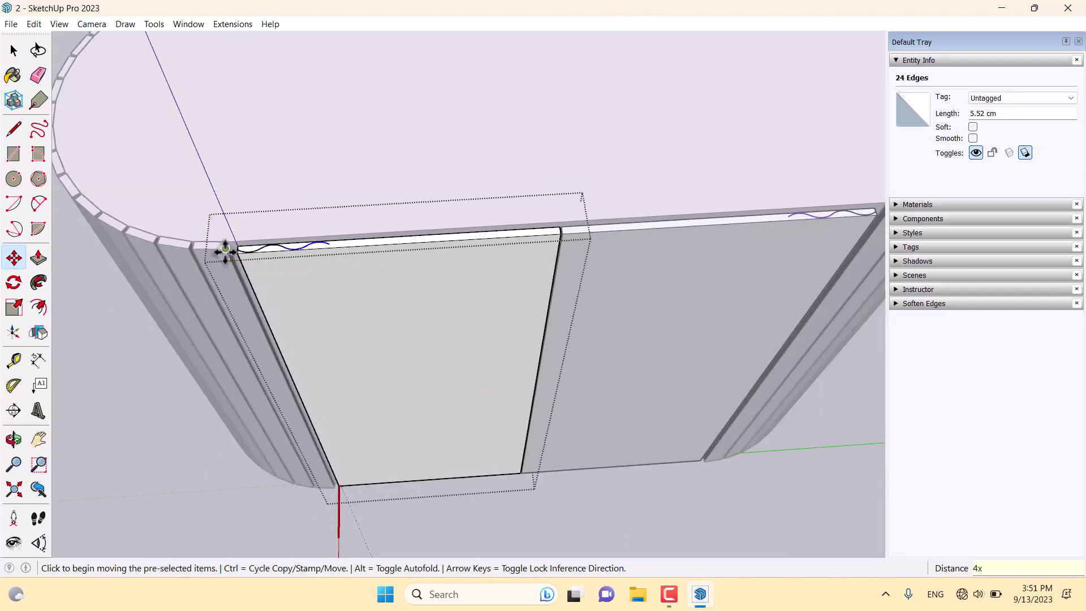
key("Return")
type("5")
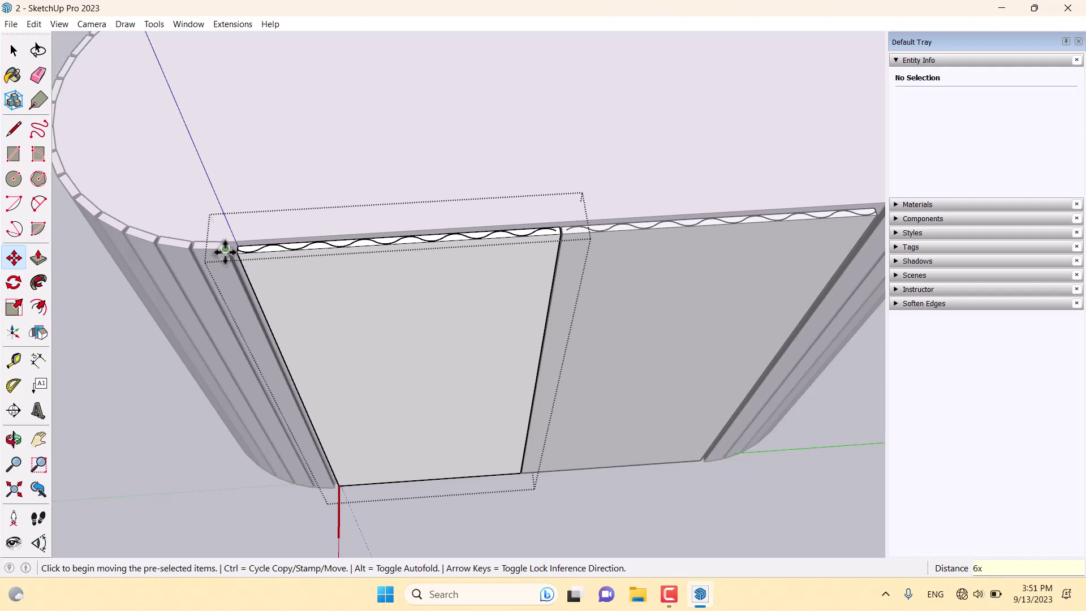
key("Return")
Delete the surplus wave arcs that overshoot the door's edge at the centre joint
scroll(519, 223, "up", 10)
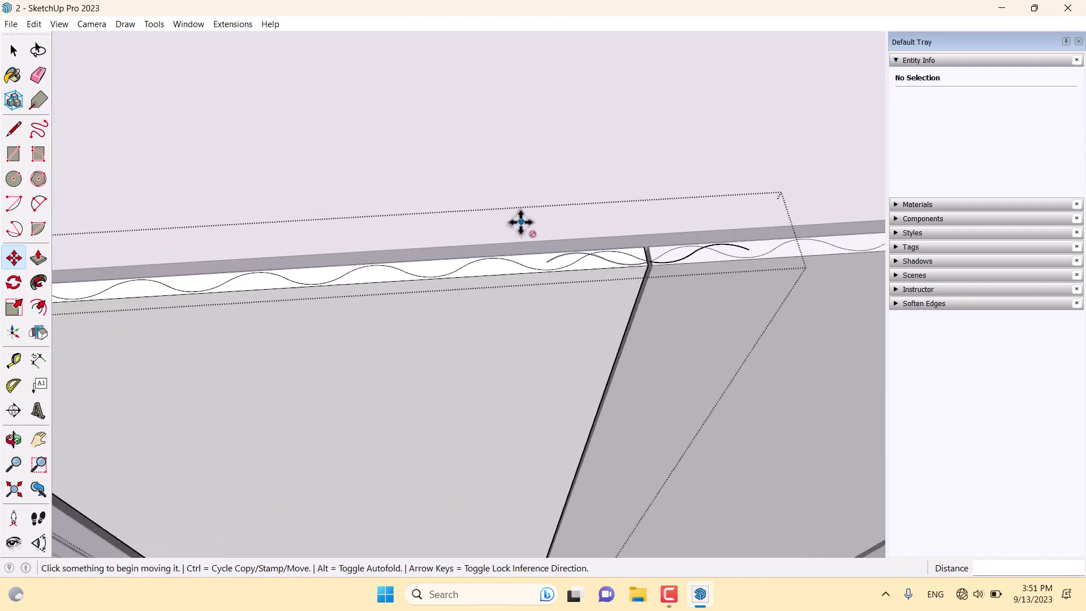
key("space")
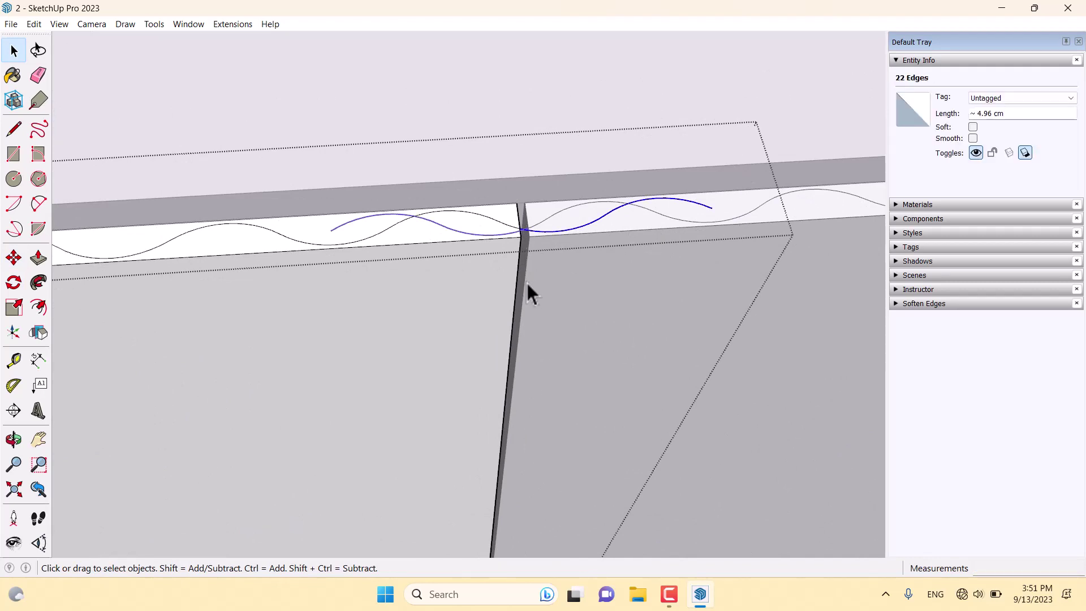
key("Delete")
scroll(528, 192, "down", 4)
scroll(603, 138, "down", 5)
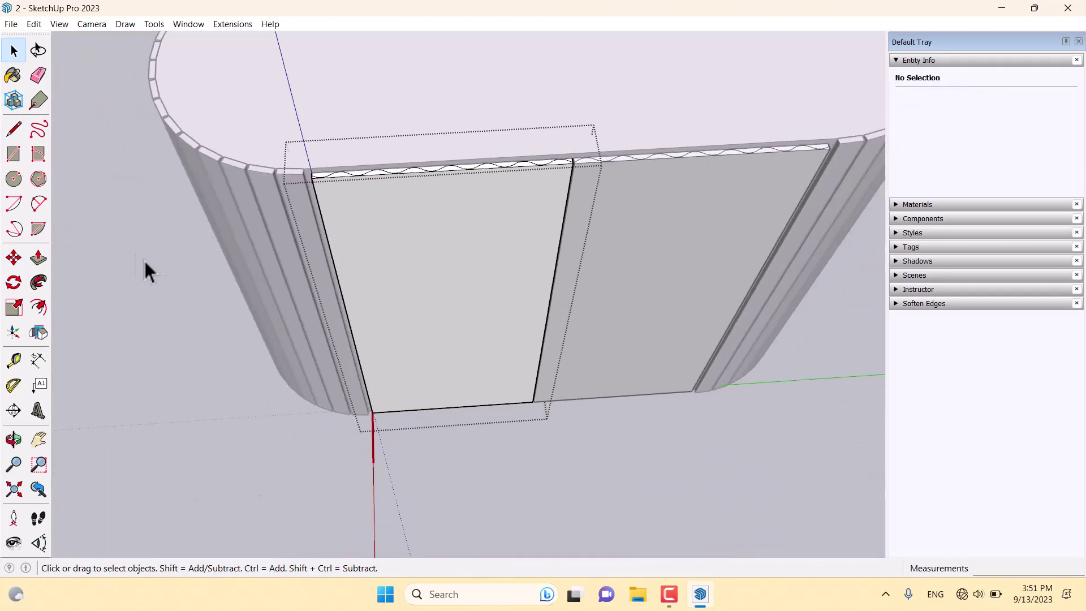
Push/Pull the door's front face by 0.4 cm
left_click(43, 264)
scroll(507, 153, "up", 10)
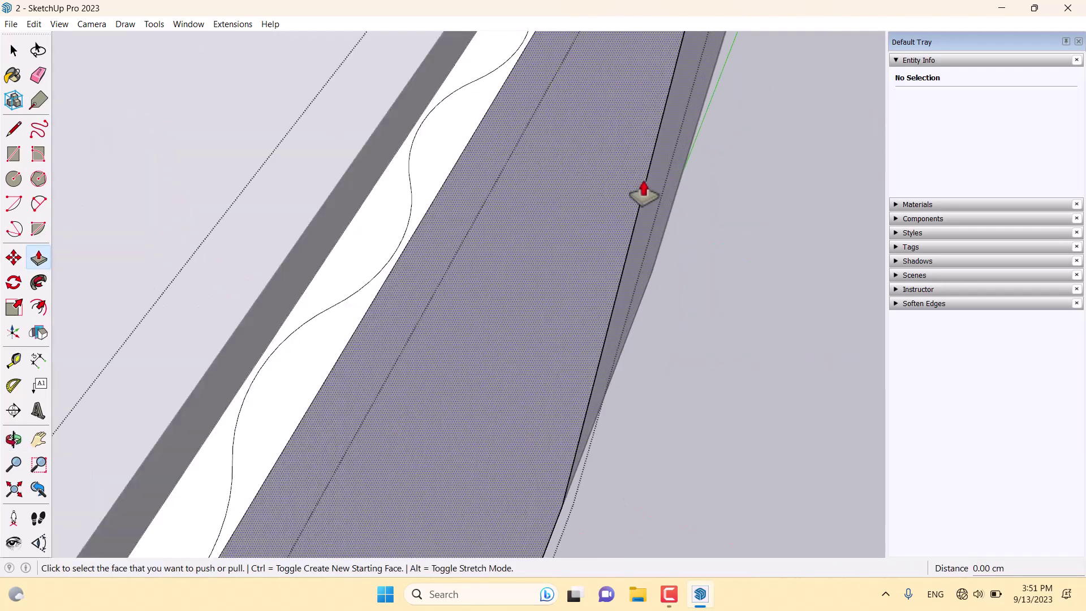
scroll(565, 199, "down", 2)
left_click(495, 203)
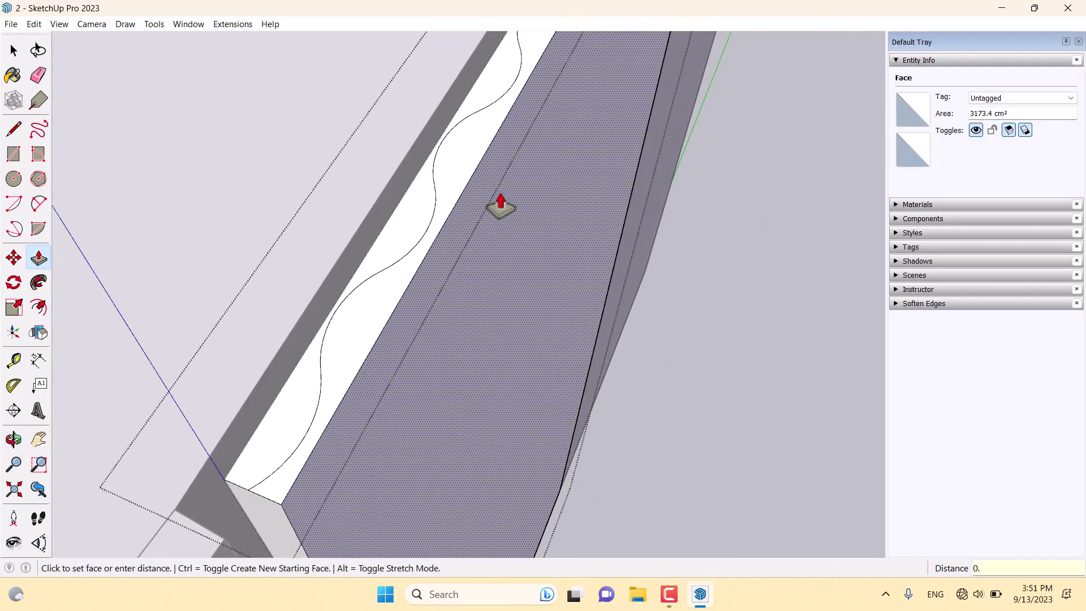
left_click(497, 205)
scroll(492, 203, "down", 3)
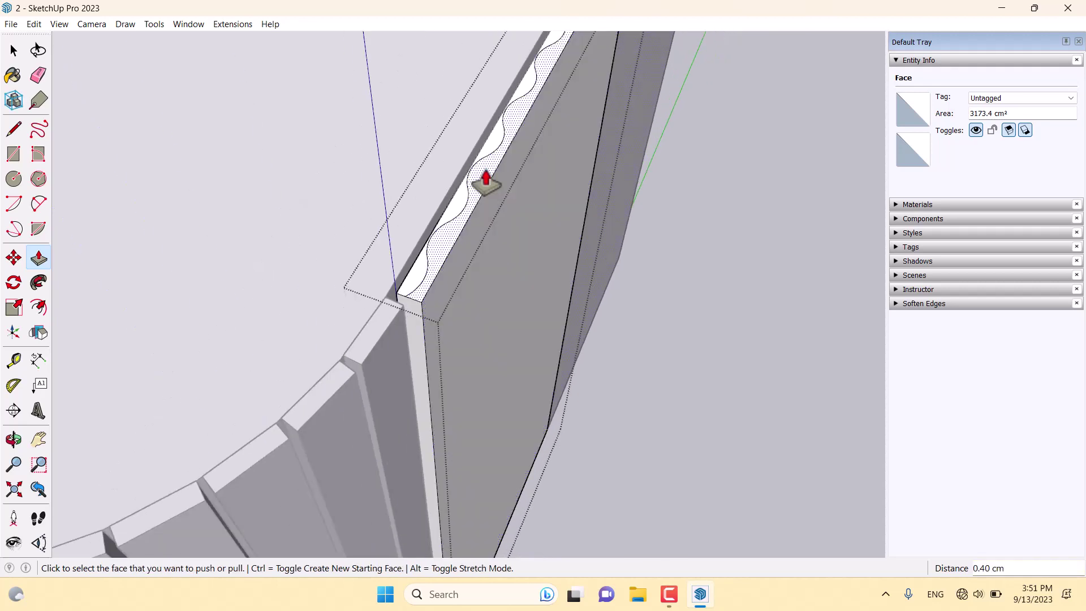
Push the top-face strip in front of the wave down the door's full 86 cm height, then exit the component
left_click(484, 184)
scroll(480, 287, "down", 5)
mouse_move(480, 287)
middle_mouse_down()
mouse_move(439, 238)
mouse_move(446, 300)
middle_mouse_up()
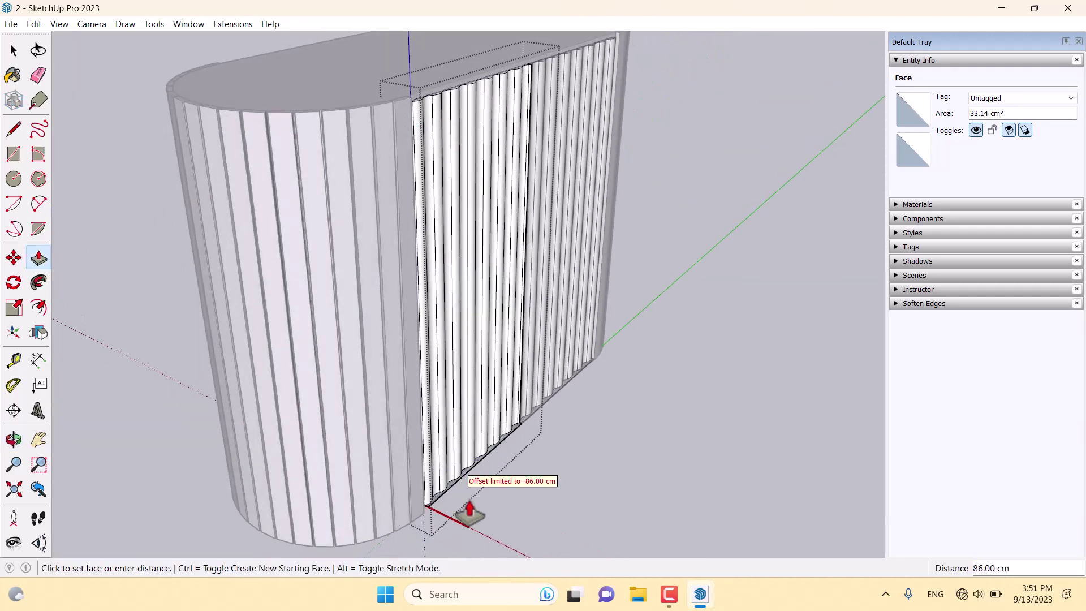
left_click(491, 512)
middle_click_drag(491, 512, 200, 369)
middle_click_drag(758, 159, 901, 380)
scroll(531, 242, "up", 5)
middle_click_drag(530, 242, 594, 311)
scroll(572, 295, "down", 6)
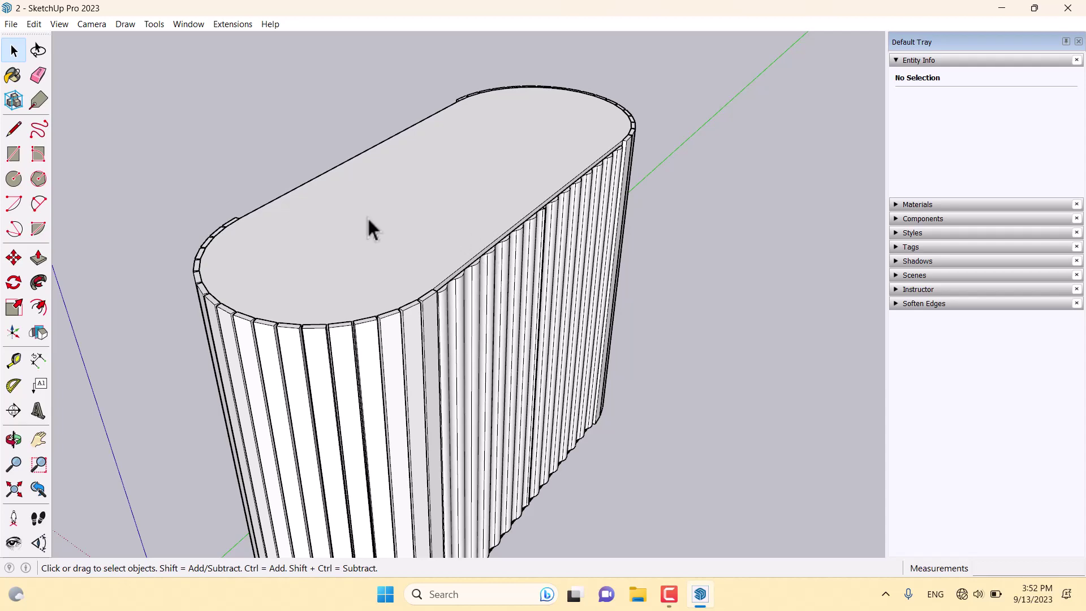
Explode the cabinet body group and select its top face
right_click(424, 199)
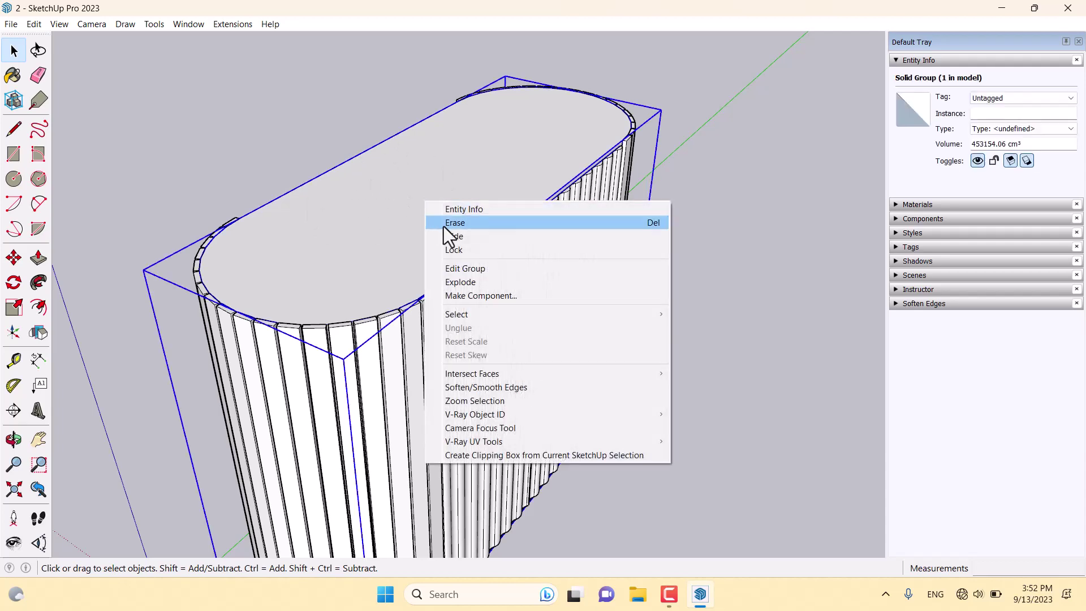
left_click(478, 281)
scroll(430, 226, "down", 5)
middle_click_drag(432, 238, 150, 230)
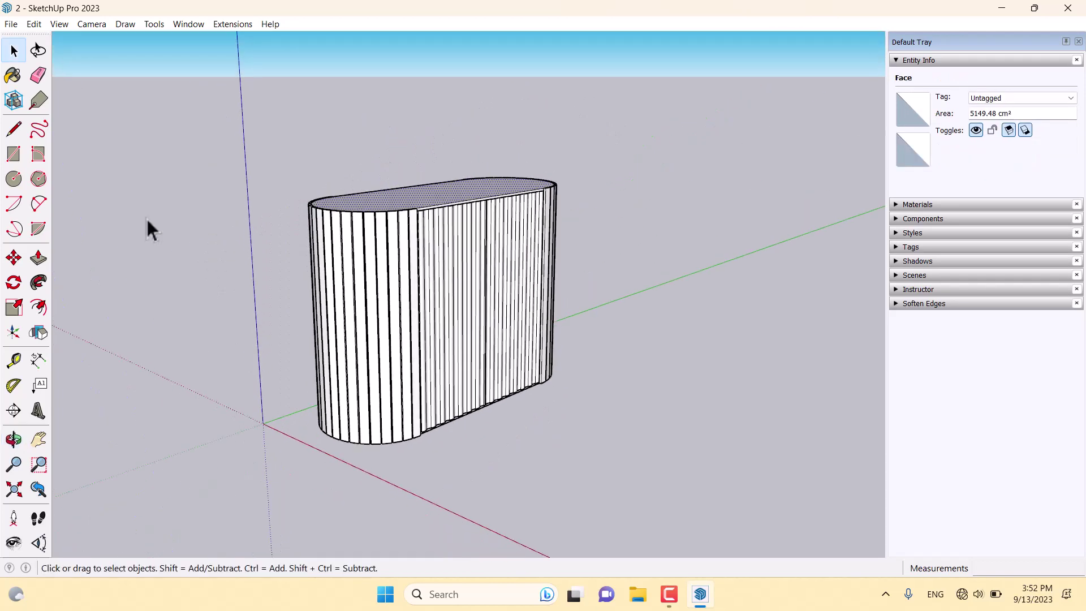
Copy the cabinet's top face straight up so it floats above the body
left_click(13, 258)
key("ctrl")
left_click(280, 212)
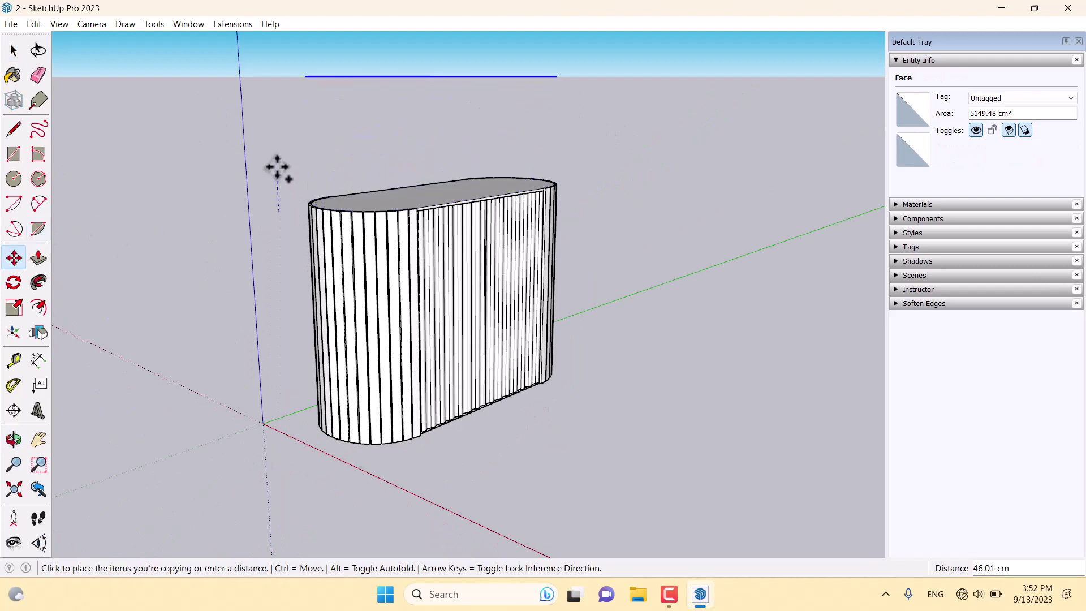
left_click(281, 190)
key("space")
Select all connected geometry of the cabinet body and make it a group again
triple_click(406, 193)
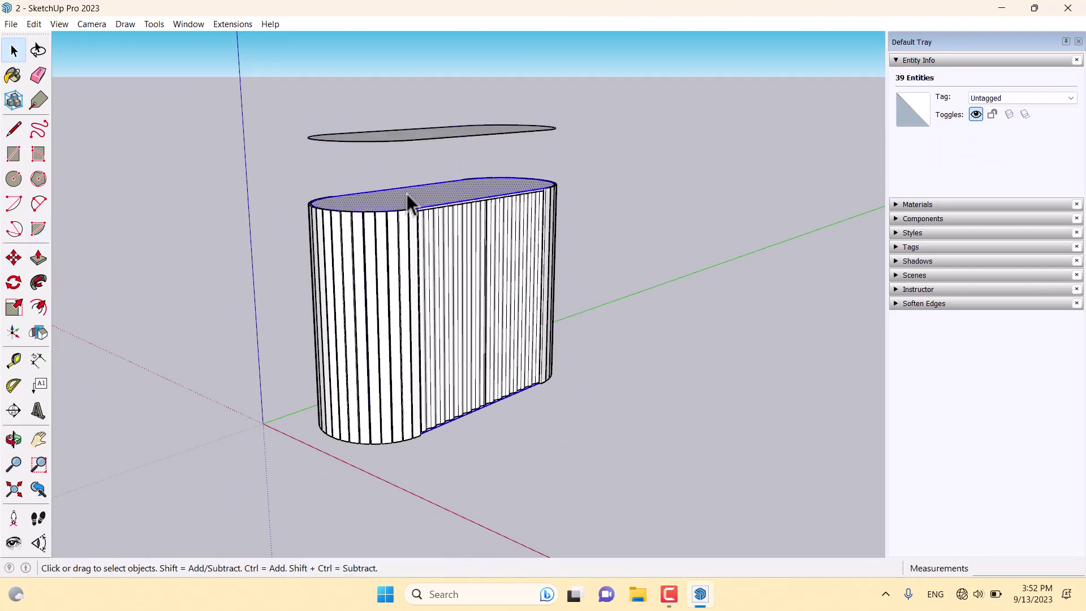
right_click(406, 193)
left_click(480, 301)
middle_click_drag(467, 273, 440, 158)
scroll(440, 159, "up", 3)
left_click(102, 226)
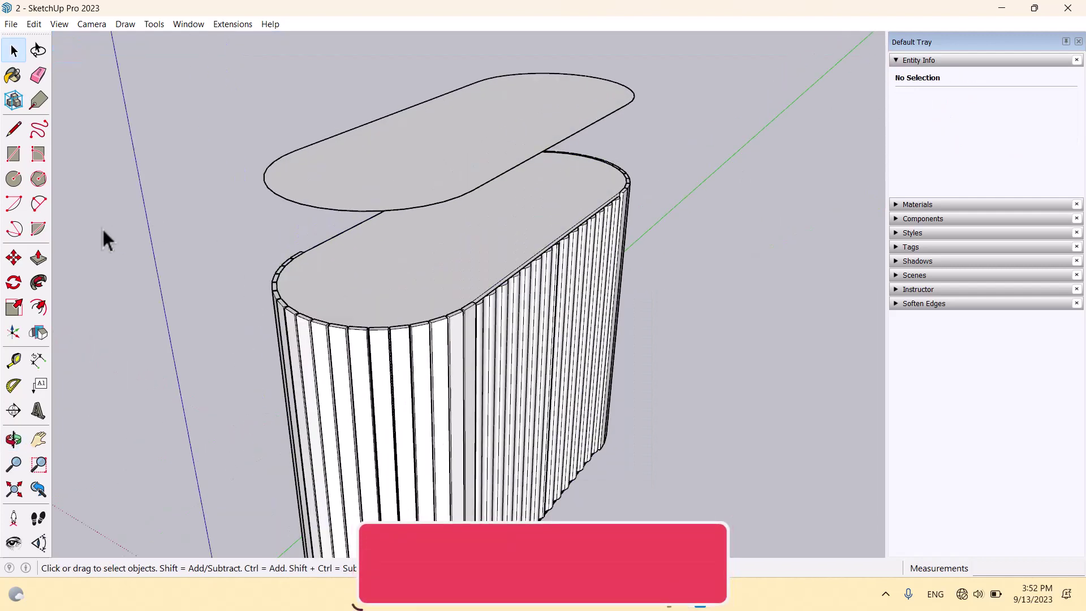
Extrude the copied face 2 cm into a top panel and make the whole panel a group
left_click(37, 258)
left_click(324, 201)
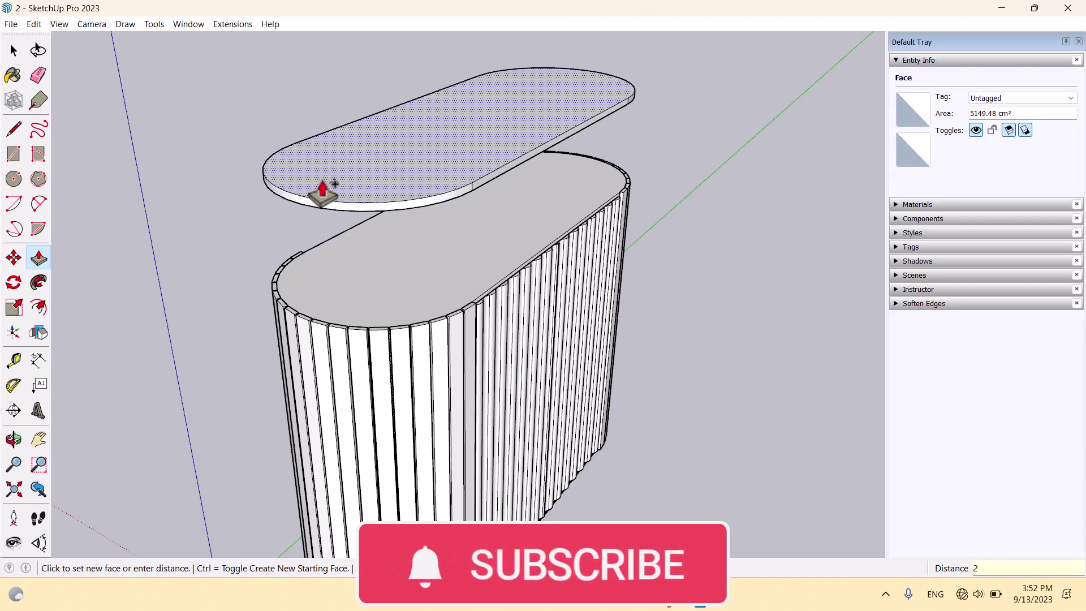
left_click(324, 196)
key("space")
triple_click(323, 187)
right_click(322, 185)
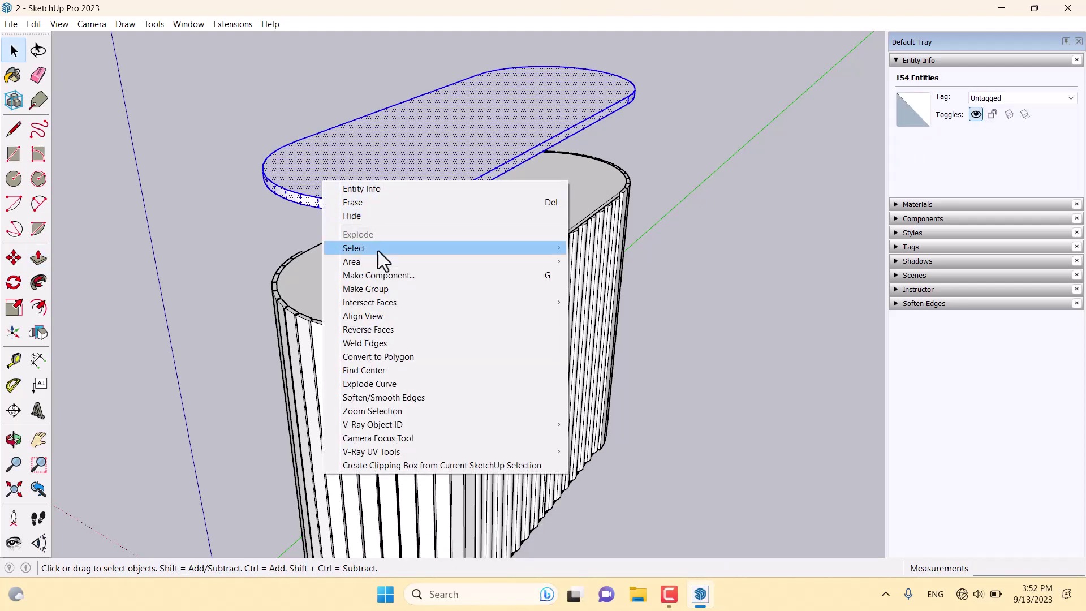
left_click(396, 290)
Move the top panel group vertically down so it sits on the cabinet's top surface
left_click(14, 257)
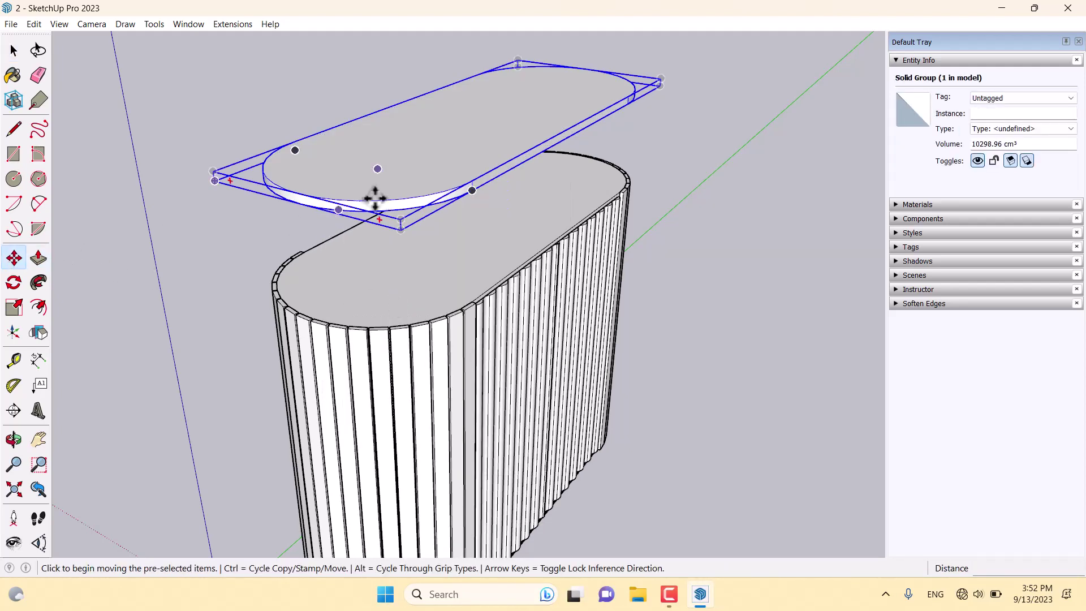
scroll(594, 156, "up", 4)
left_click(588, 148)
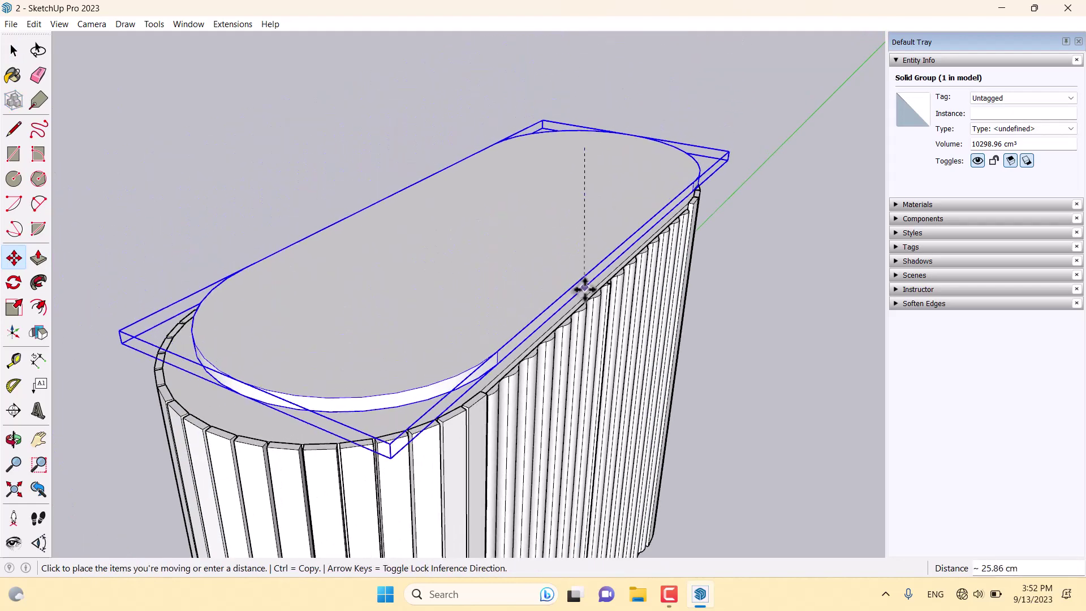
left_click(574, 310)
middle_click_drag(575, 310, 315, 213)
scroll(458, 186, "down", 3)
key("space")
left_click(546, 144)
Draw a small circle for a leg on the cabinet's underside, near one end of the straight front edge
middle_click_drag(612, 131, 620, 99)
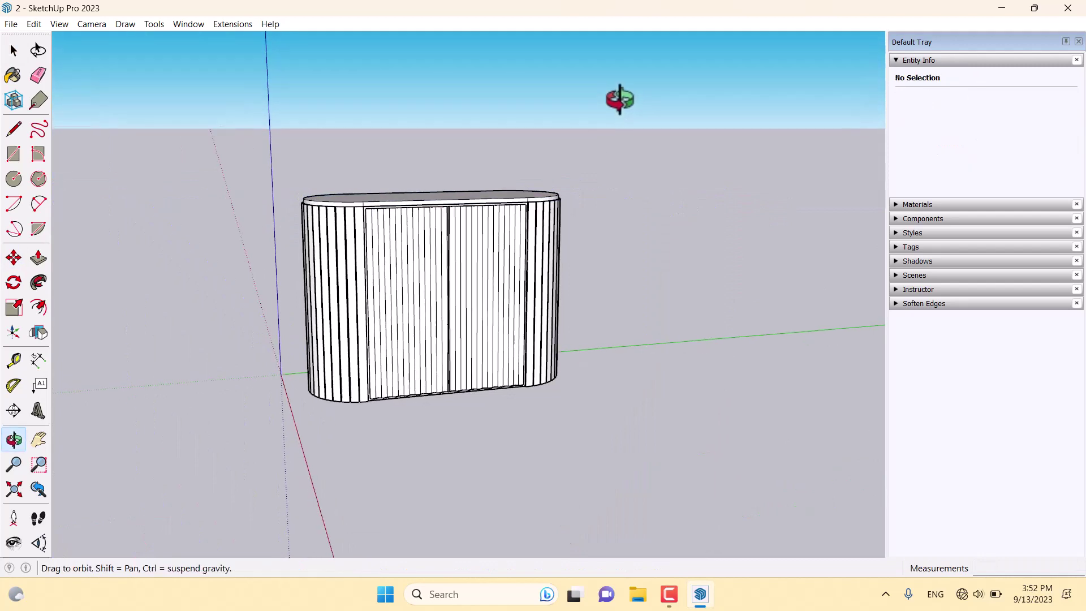
scroll(434, 392, "up", 2)
middle_click_drag(434, 391, 424, 150)
scroll(382, 318, "up", 3)
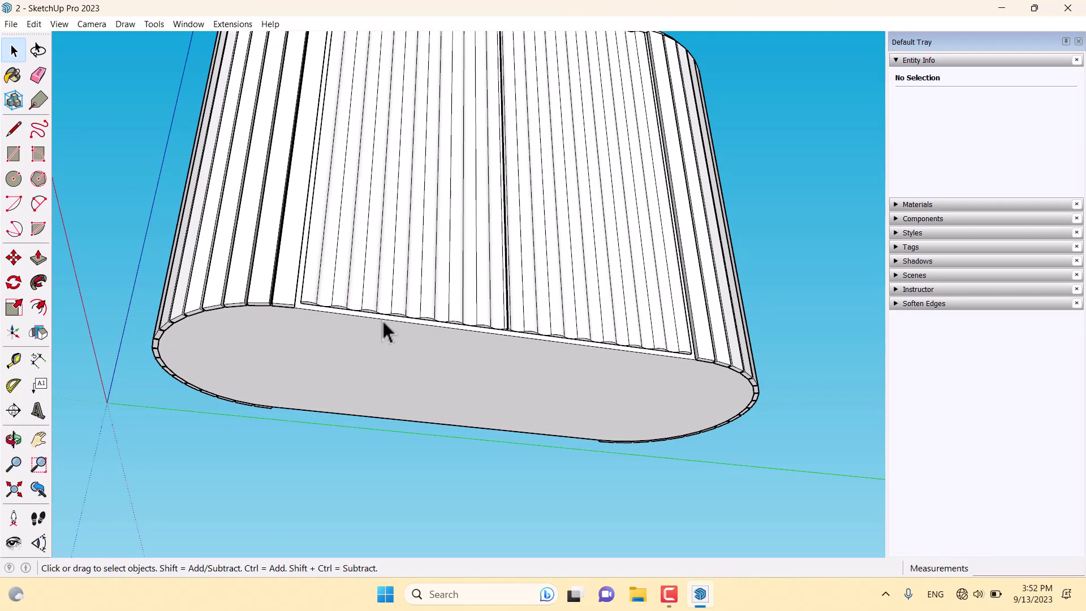
left_click(16, 178)
scroll(347, 323, "up", 3)
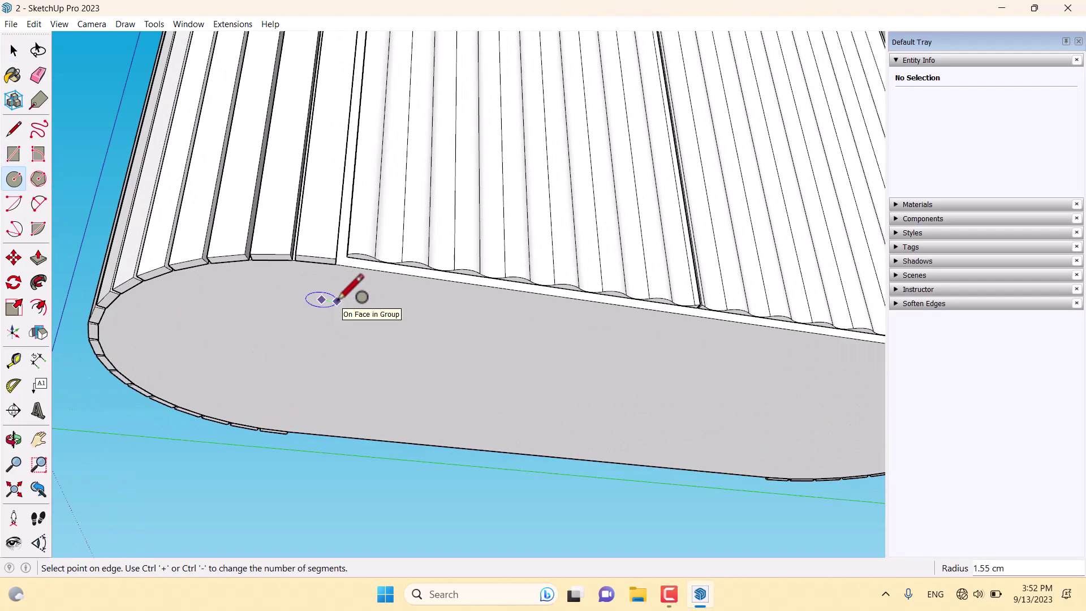
left_click(337, 300)
key("space")
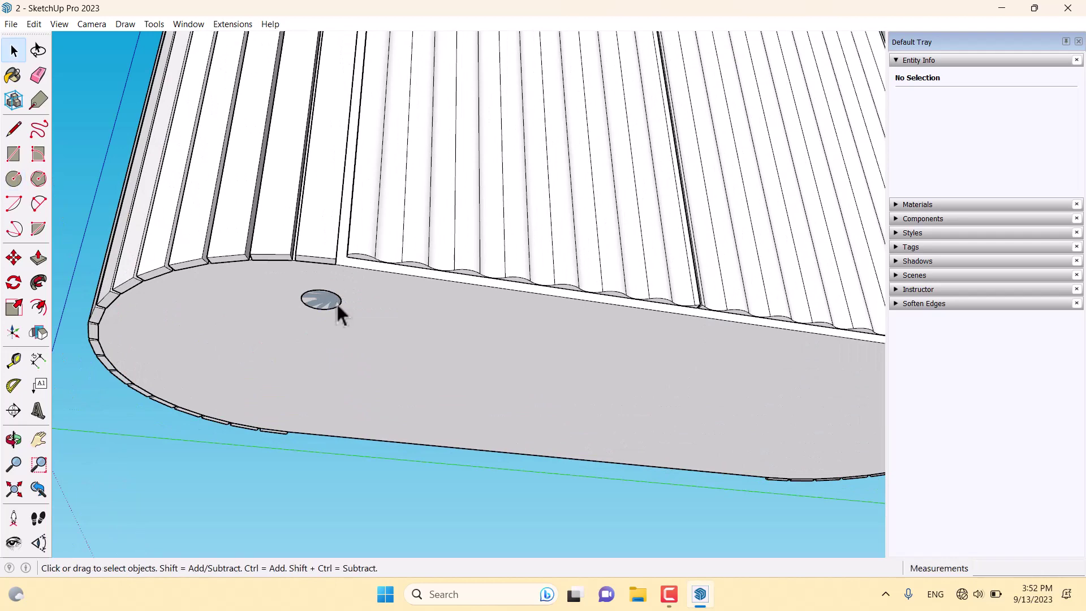
Turn the circle on the underside, face and edge together, into a component
right_click(336, 302)
left_click(387, 398)
key("Return")
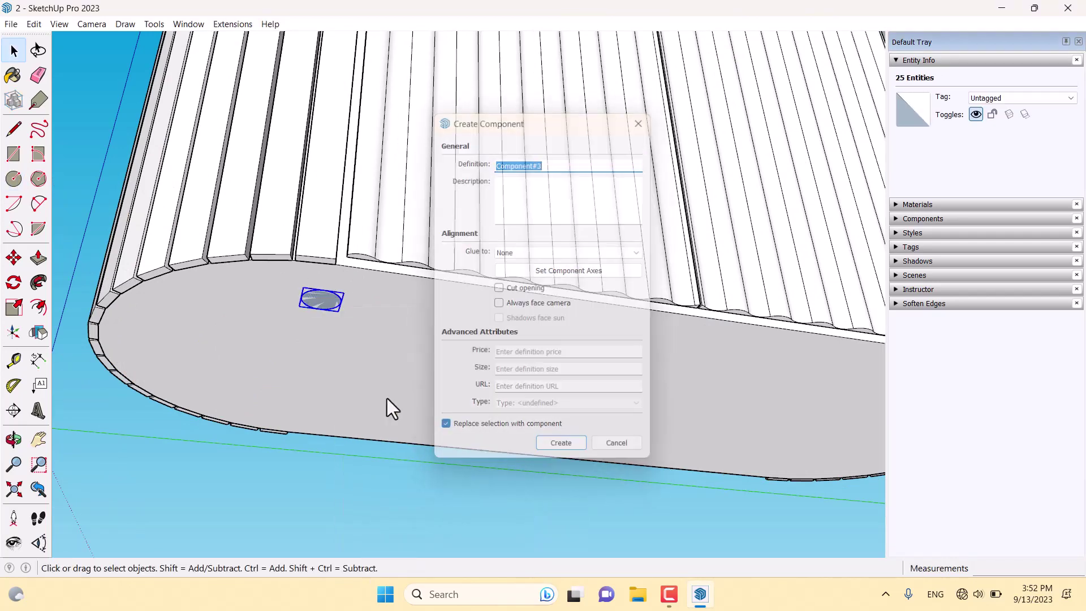
Move the circle component to the nearest end of the underside's straight front edge, then shift it 6 cm inward
left_click(13, 258)
scroll(303, 286, "up", 3)
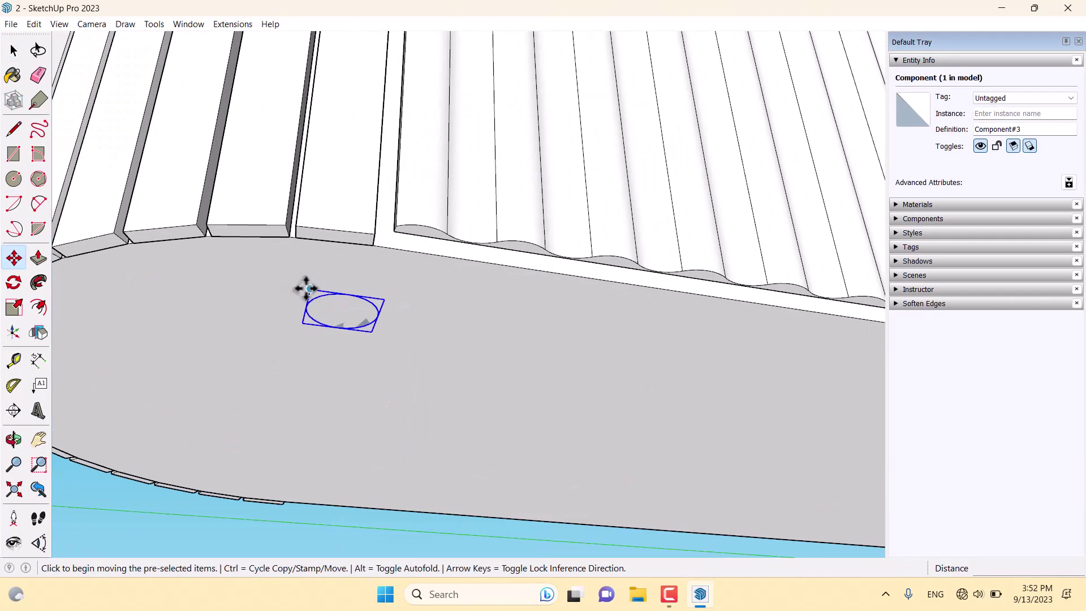
left_click(310, 289)
left_click(377, 243)
scroll(248, 193, "down", 2)
middle_click_drag(247, 194, 138, 134)
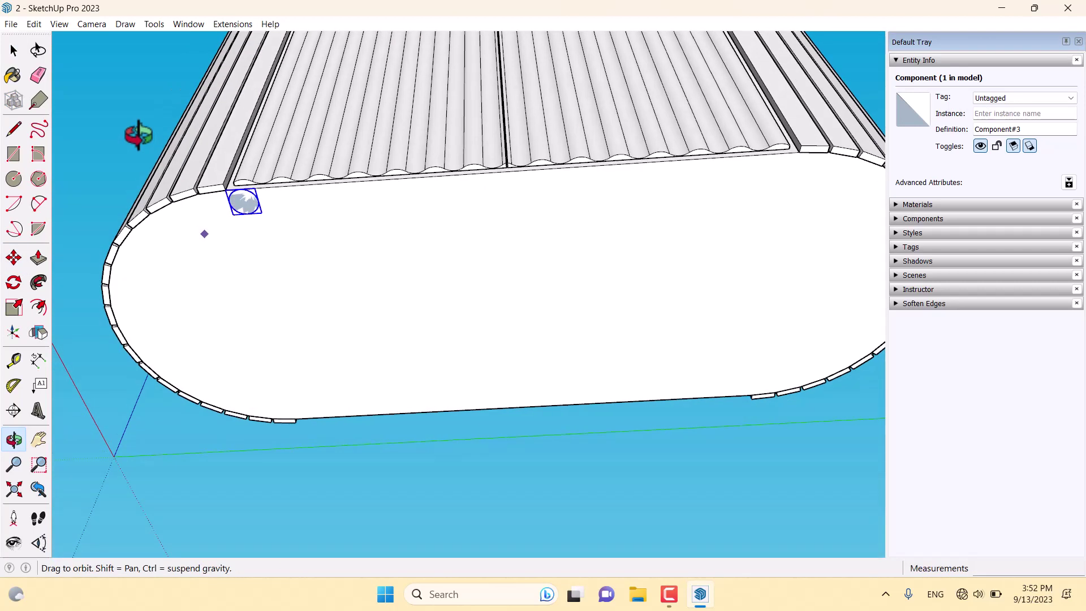
left_click(221, 213)
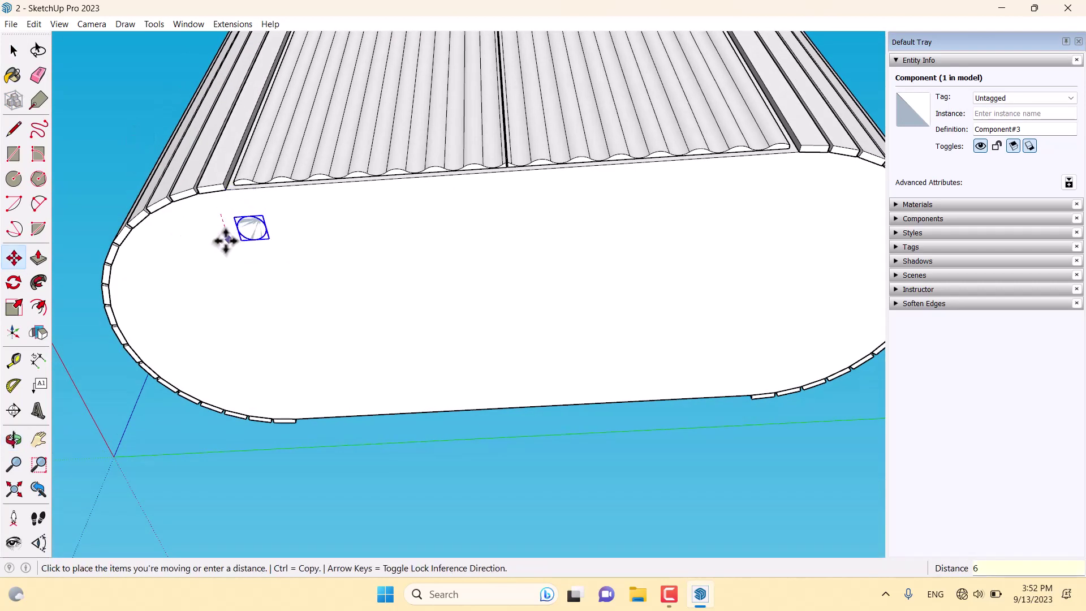
left_click(229, 248)
Copy the circle component to the matching end of the straight rear edge and move the copy inward from that edge
left_click(243, 253)
key("ctrl")
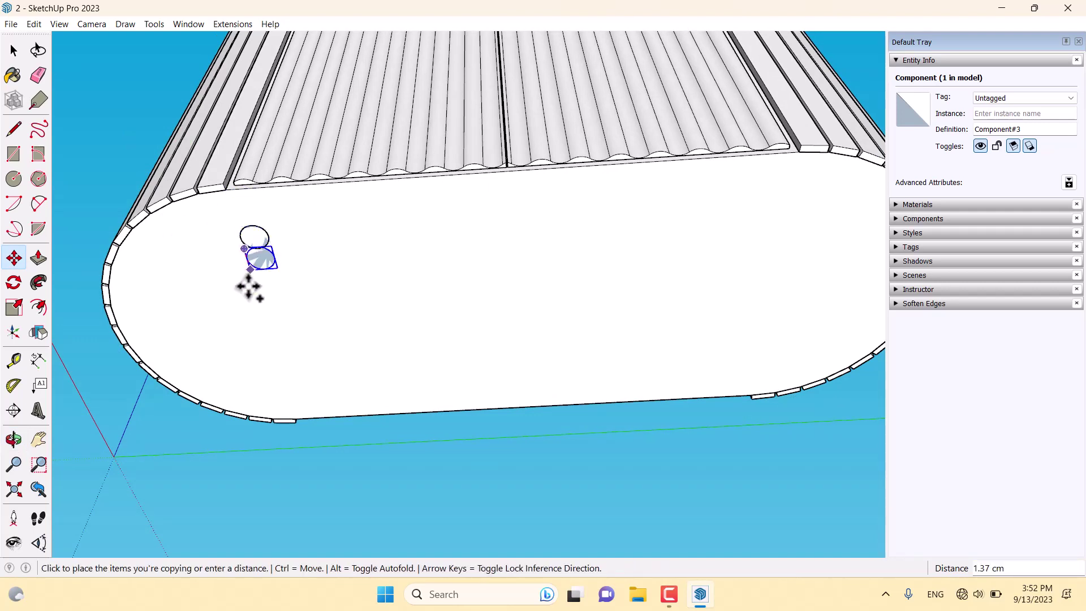
scroll(255, 305, "up", 5)
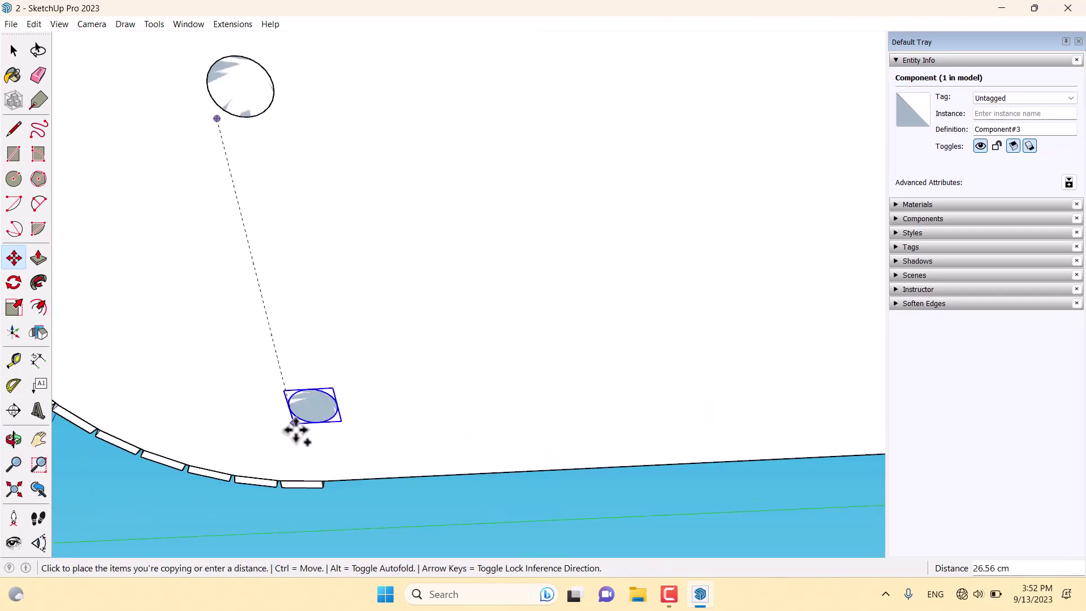
left_click(324, 479)
left_click(325, 481)
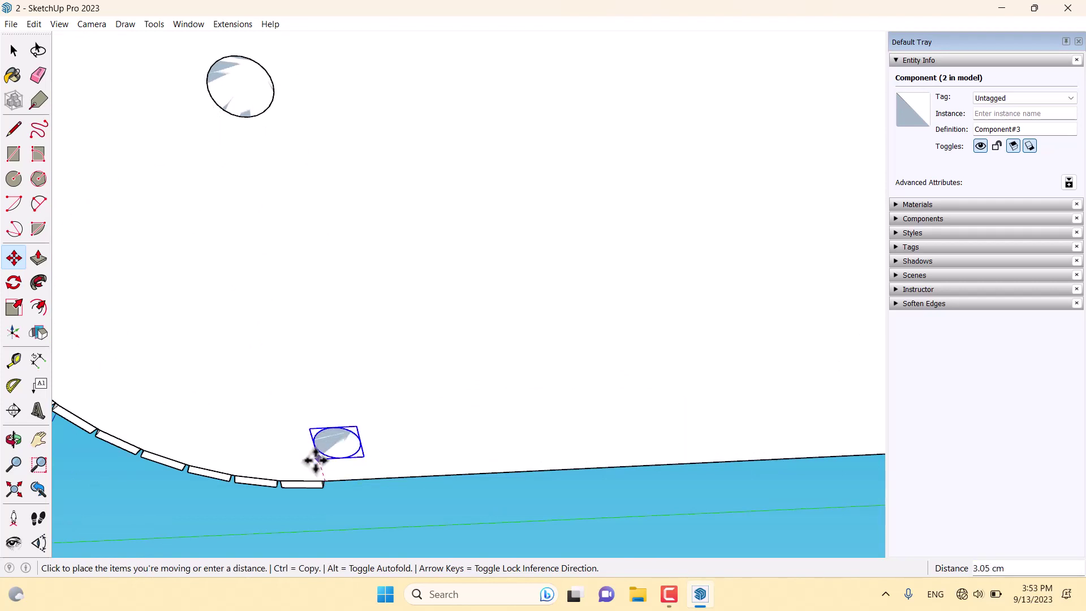
left_click(307, 437)
key("space")
Copy both circle components about 72.8 cm along the green axis to the opposite end of the underside
middle_click_drag(259, 364, 249, 277)
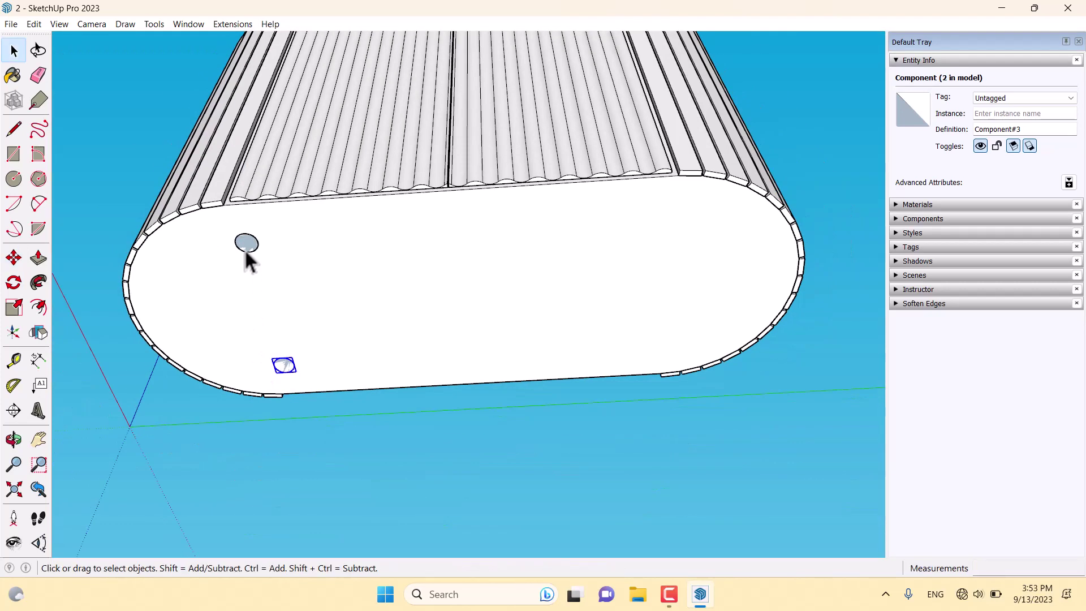
left_click(247, 253, "ctrl")
left_click(14, 258)
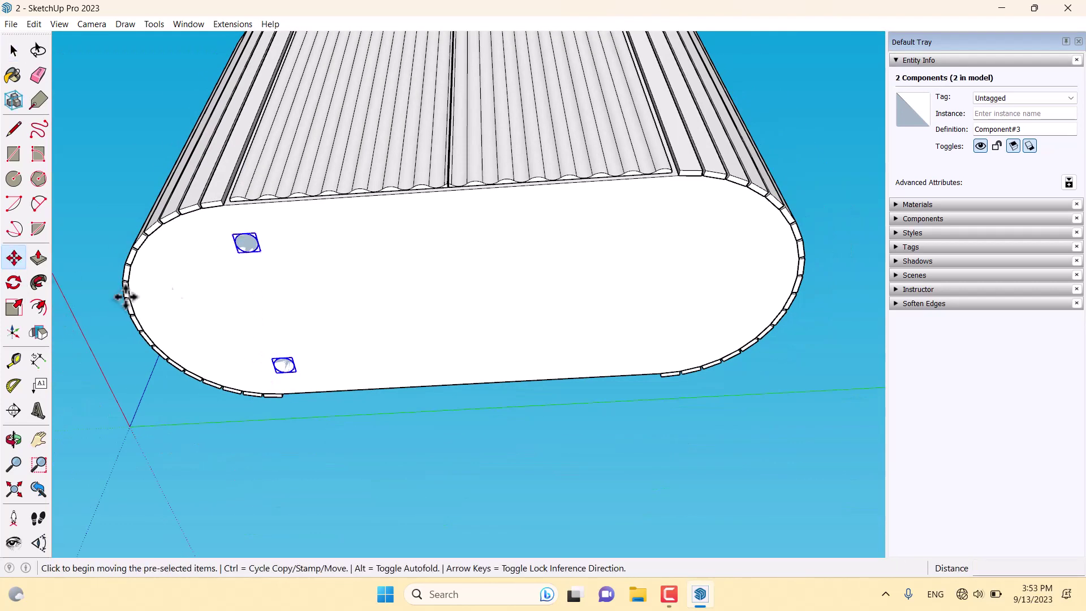
left_click(244, 301)
key("ctrl")
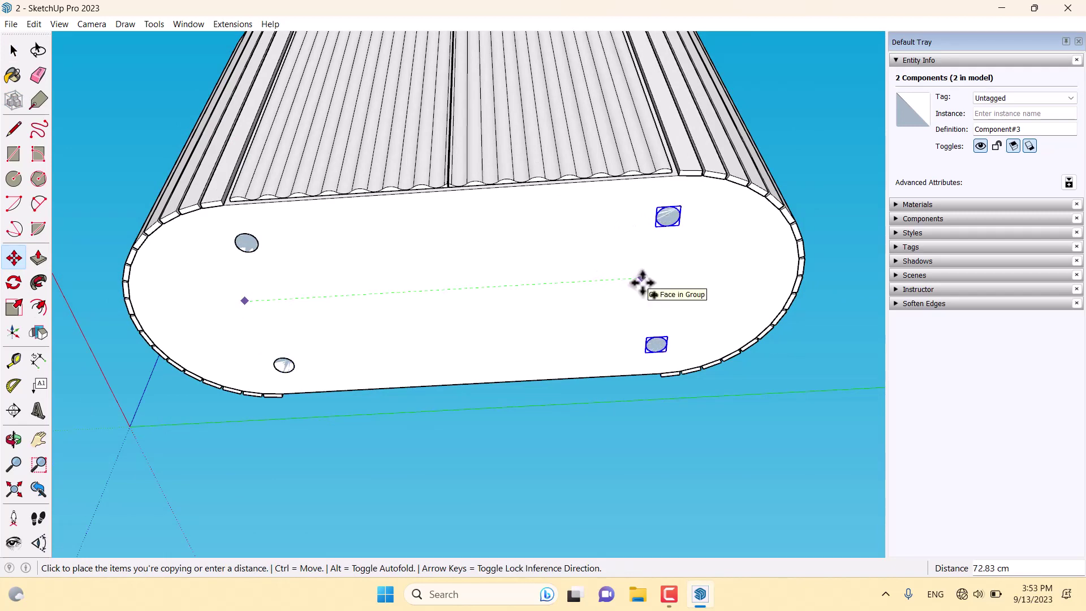
left_click(642, 281)
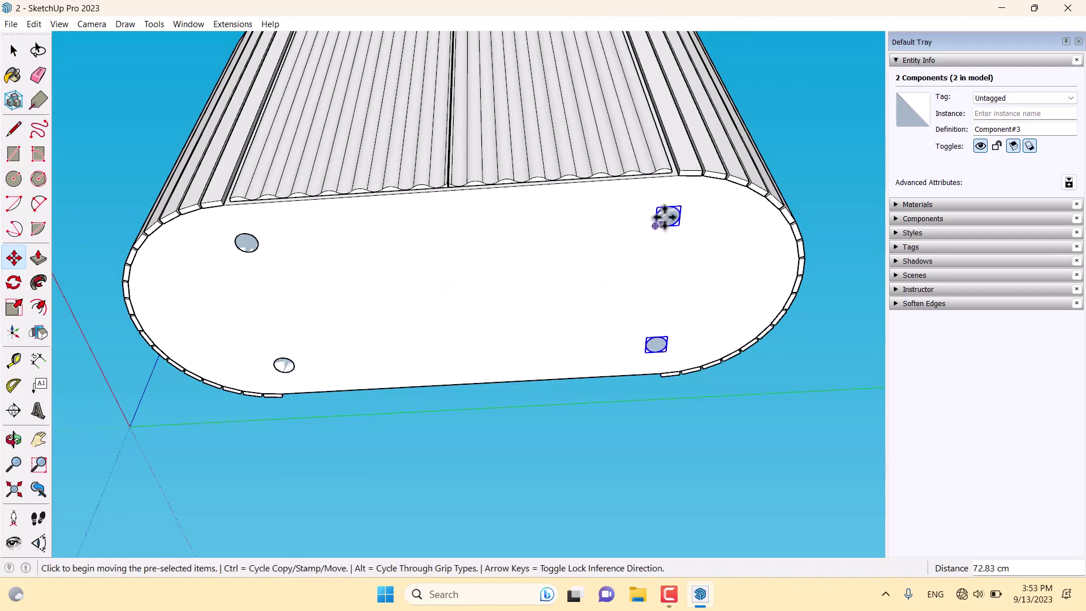
scroll(667, 213, "up", 5)
left_click(696, 192)
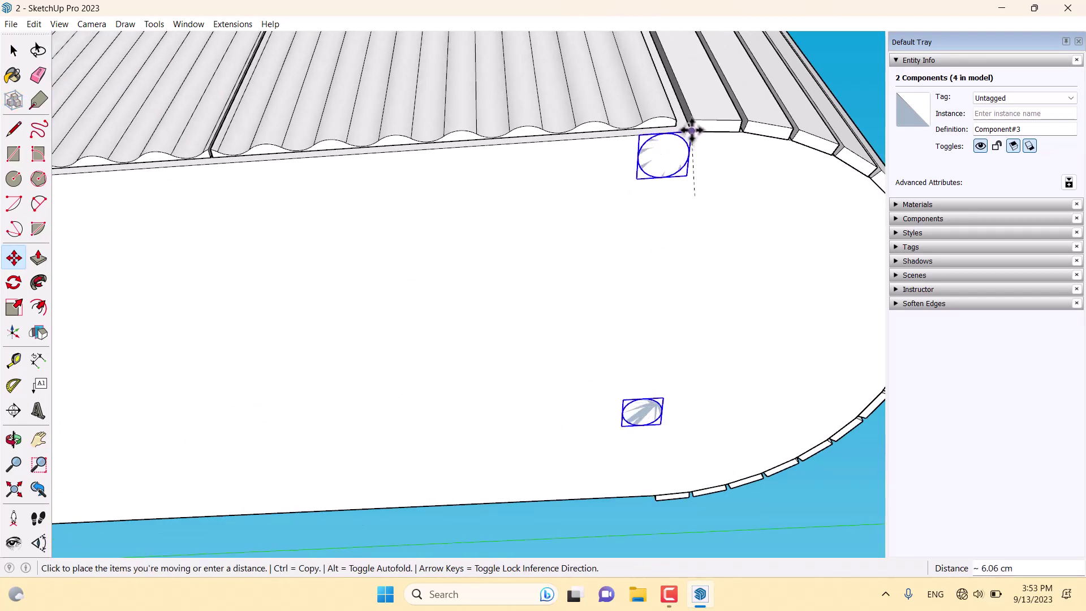
scroll(688, 137, "up", 2)
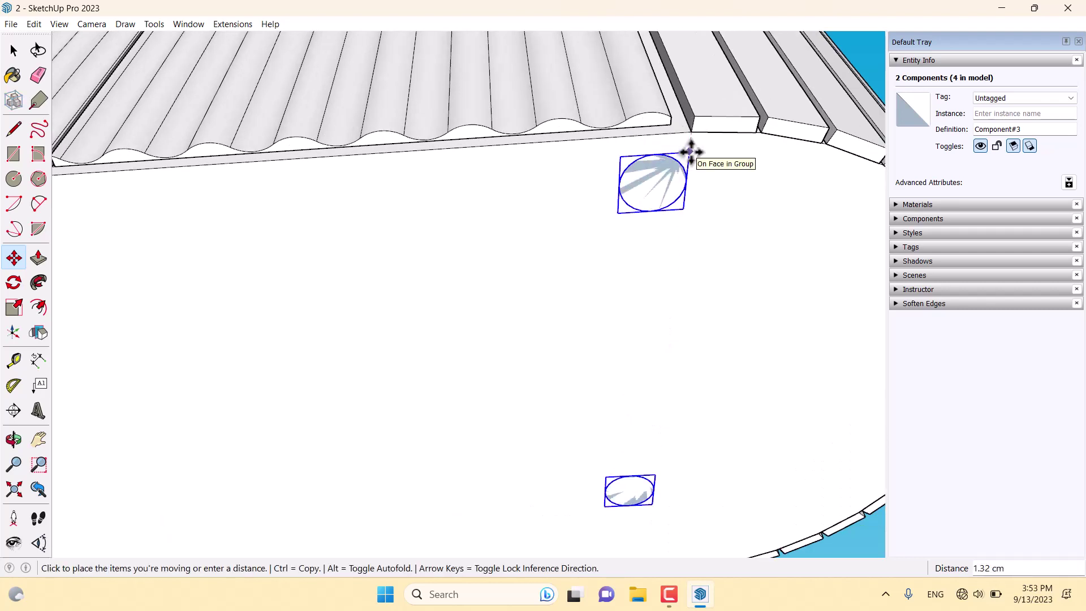
key("Escape")
scroll(690, 152, "down", 4)
key("space")
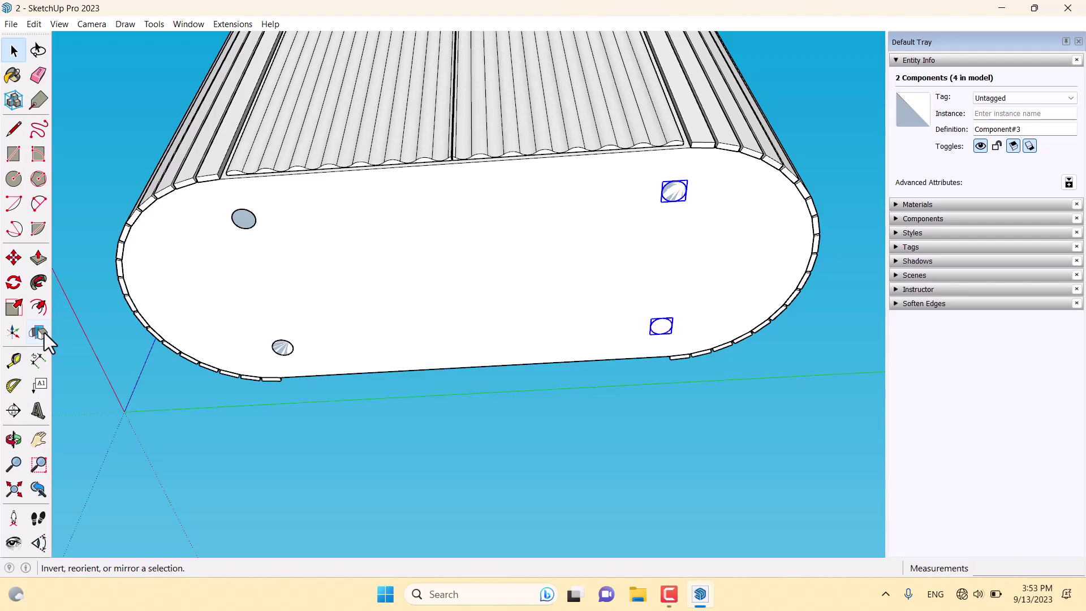
Flip the two far-end circle components along the green axis, and the two rear circle components along the red axis
left_click(38, 332)
middle_click_drag(320, 304, 606, 290)
key("space")
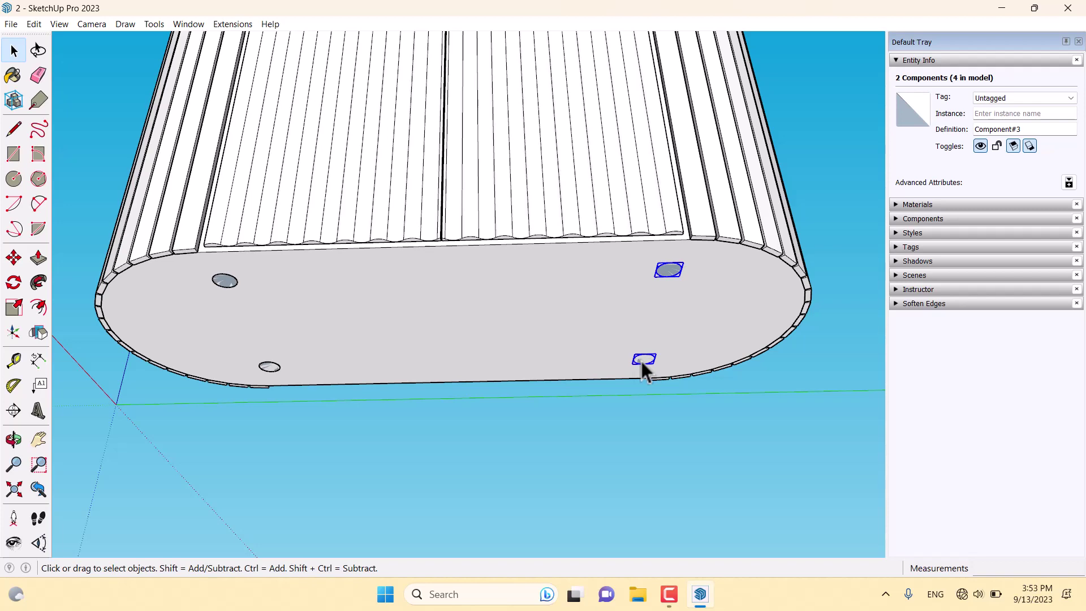
left_click(644, 365)
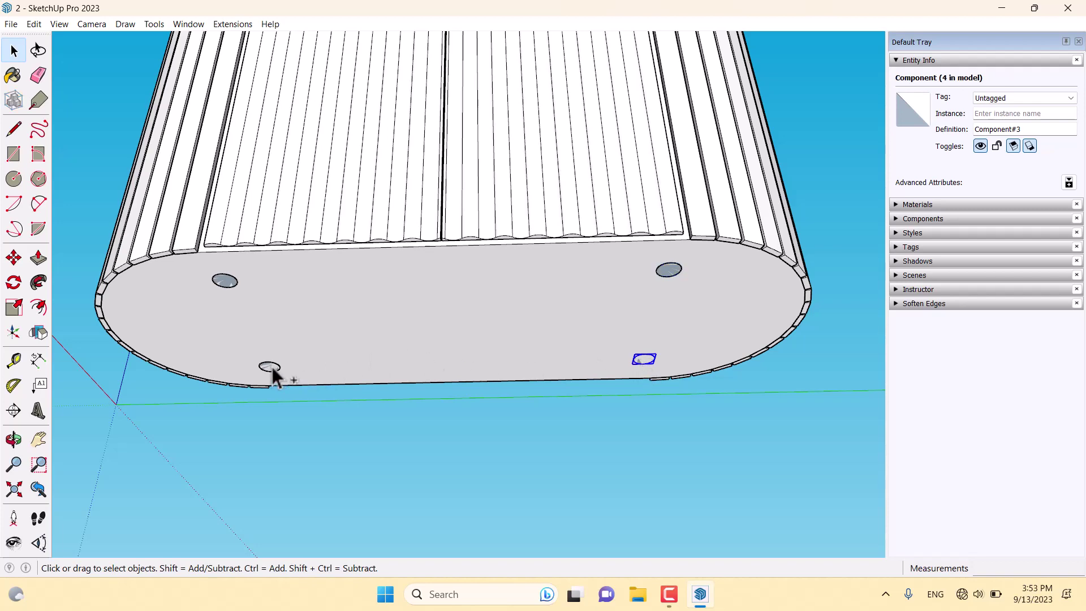
left_click(39, 332)
middle_click_drag(187, 430, 242, 297)
key("space")
left_click(273, 401)
Open the front circle component and extrude its face downward with Push/Pull to form the cylindrical cabinet legs
scroll(244, 298, "up", 3)
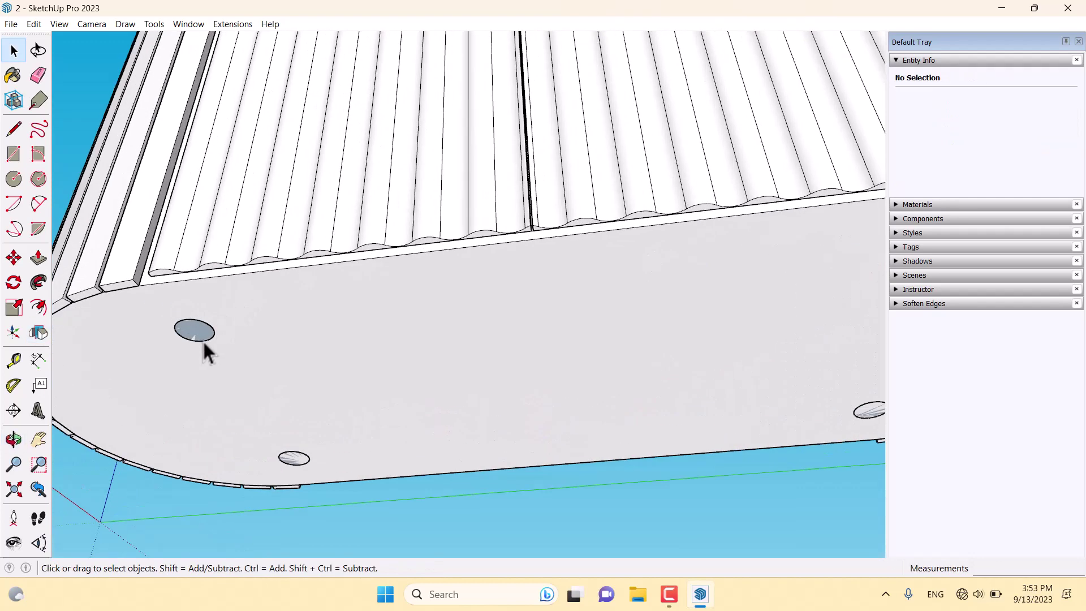
double_click(201, 337)
left_click(38, 258)
left_click(194, 334)
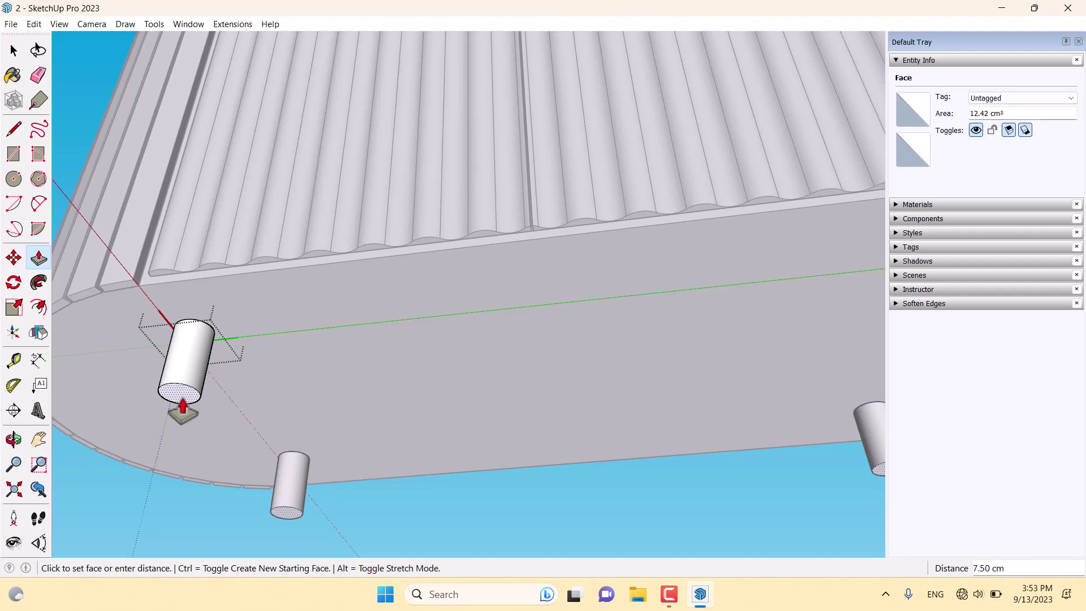
key("Return")
scroll(255, 314, "down", 3)
scroll(209, 369, "up", 4)
key("space")
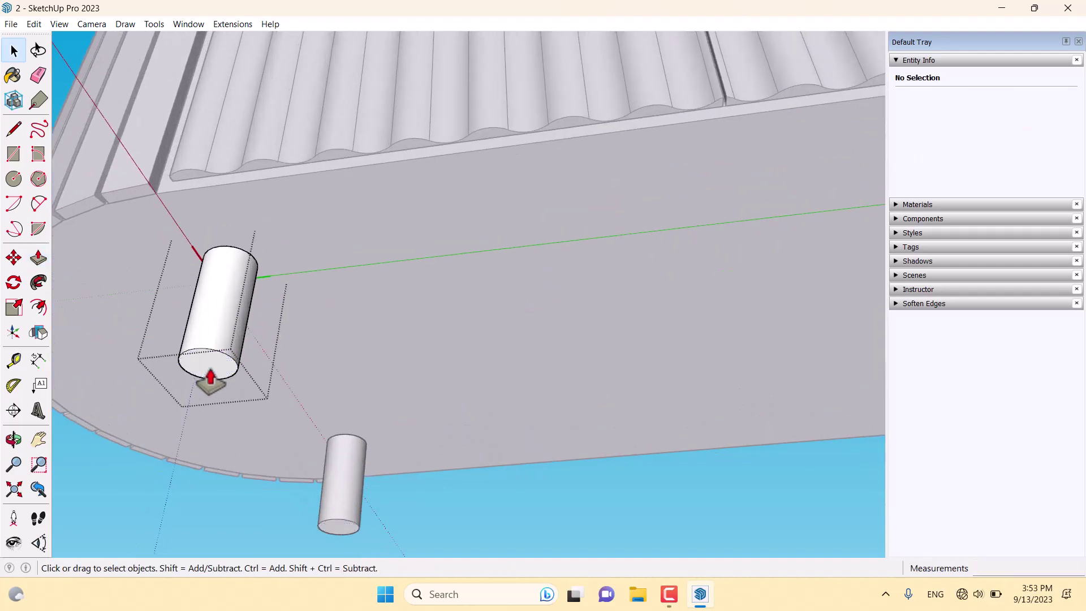
Taper the legs by scaling the leg's bottom face and its edge uniformly to 0.5 from one corner, and leave the component
double_click(210, 370)
middle_click_drag(210, 371, 331, 252)
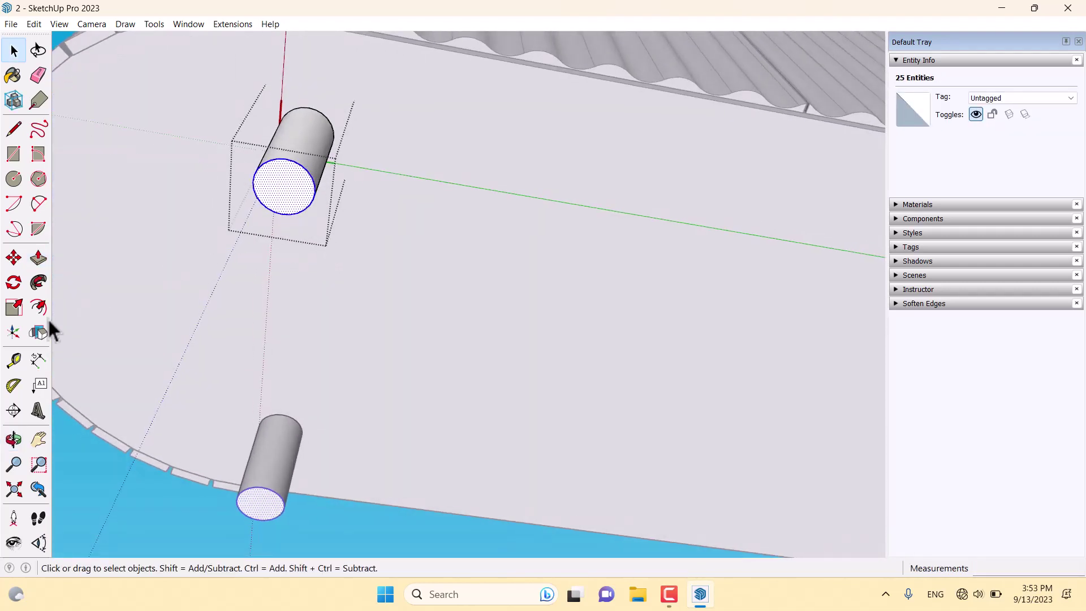
left_click(15, 307)
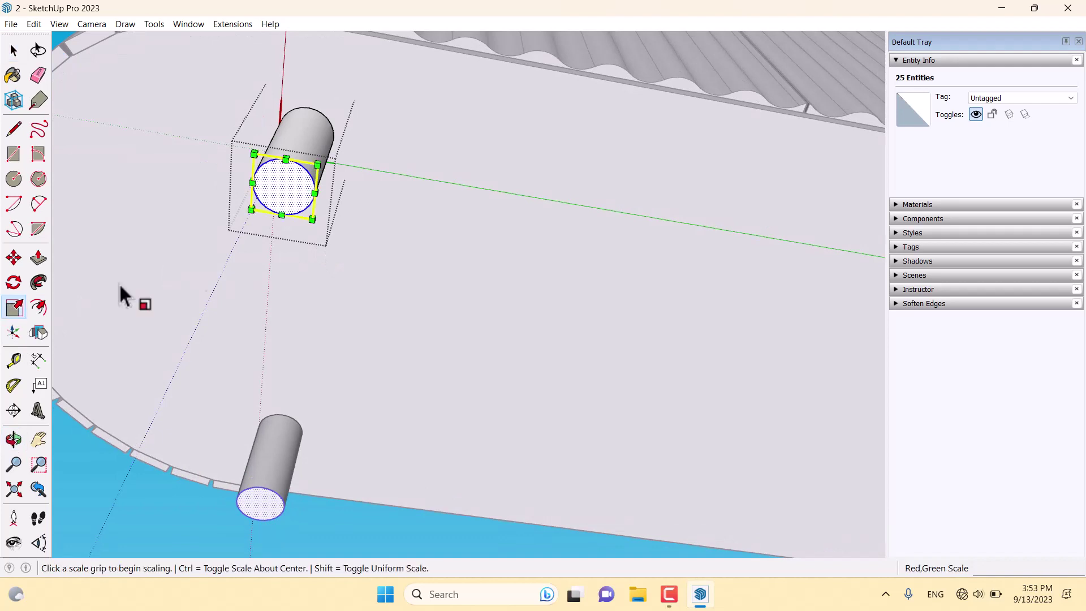
left_click(324, 166)
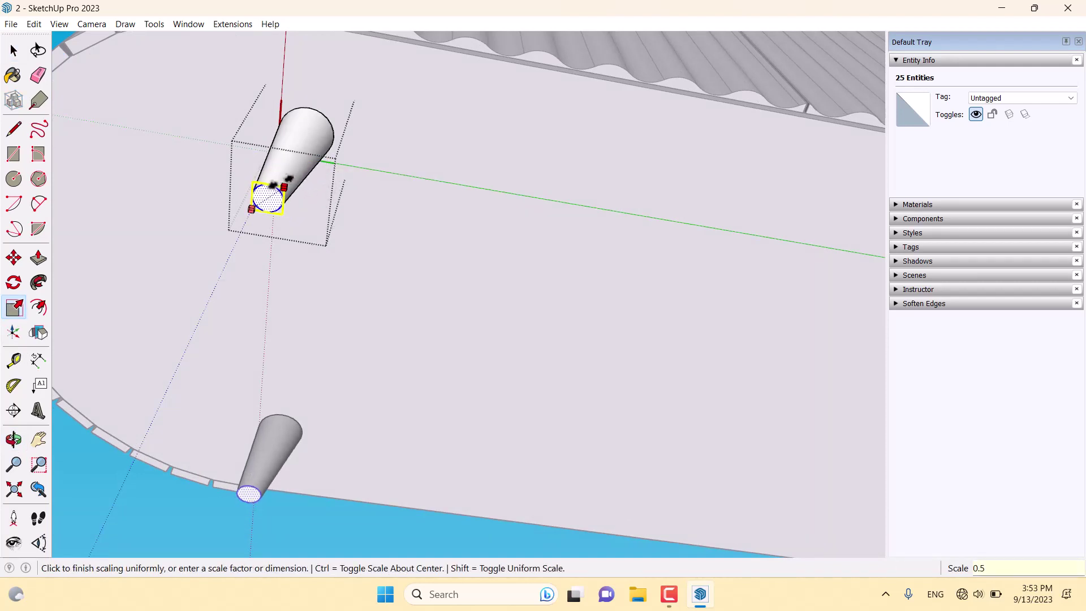
left_click(283, 187)
scroll(283, 187, "down", 5)
key("space")
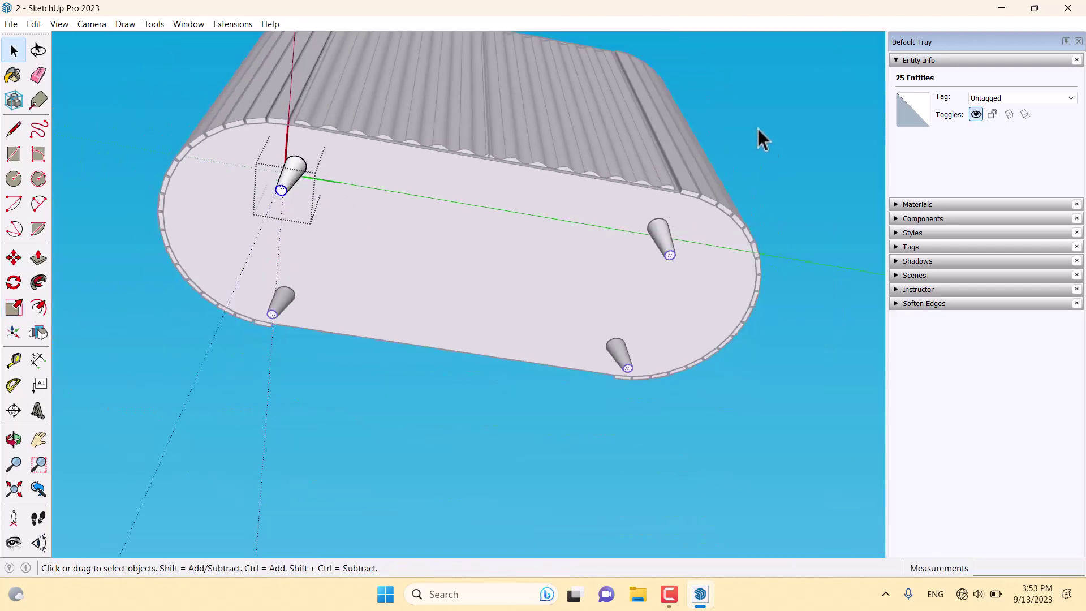
middle_click_drag(758, 128, 698, 502)
scroll(651, 463, "down", 5)
middle_click_drag(594, 429, 691, 419)
scroll(613, 387, "down", 3)
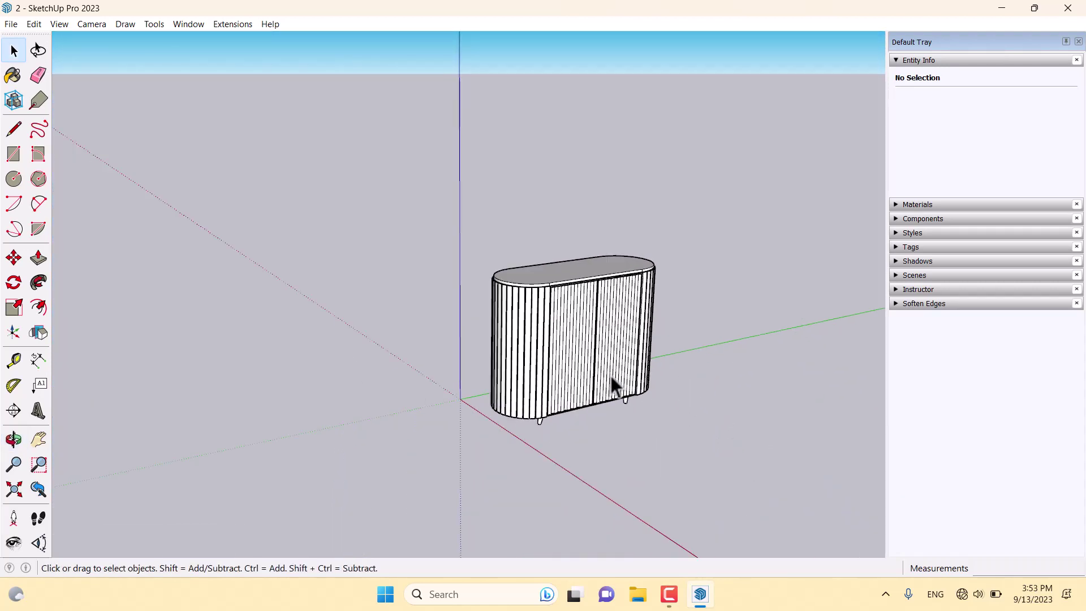
Show the Stone material collection
scroll(683, 300, "up", 3)
left_click(934, 205)
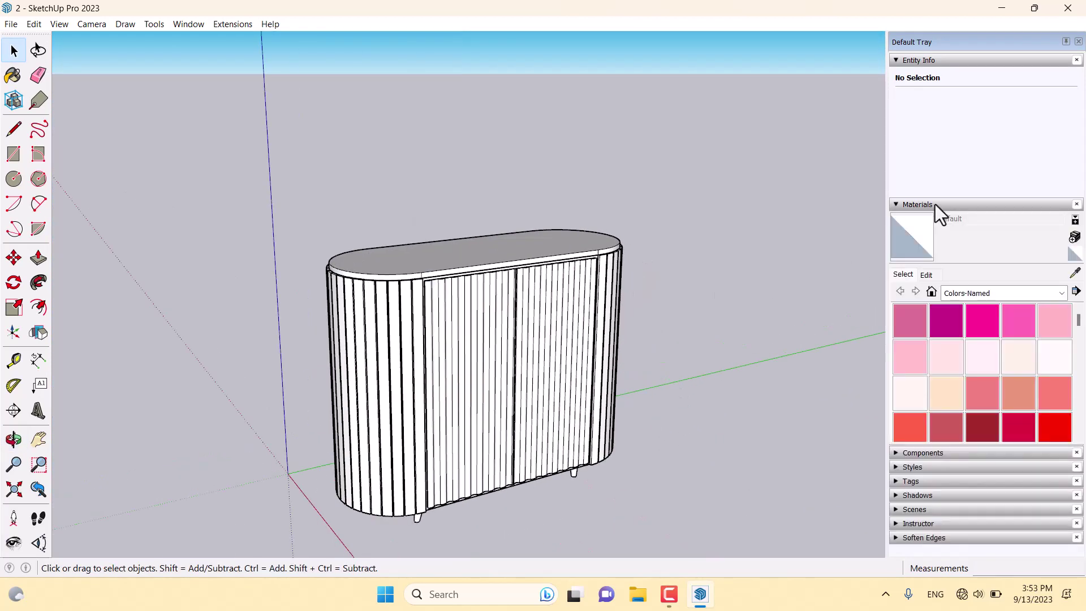
left_click(993, 293)
left_click(990, 426)
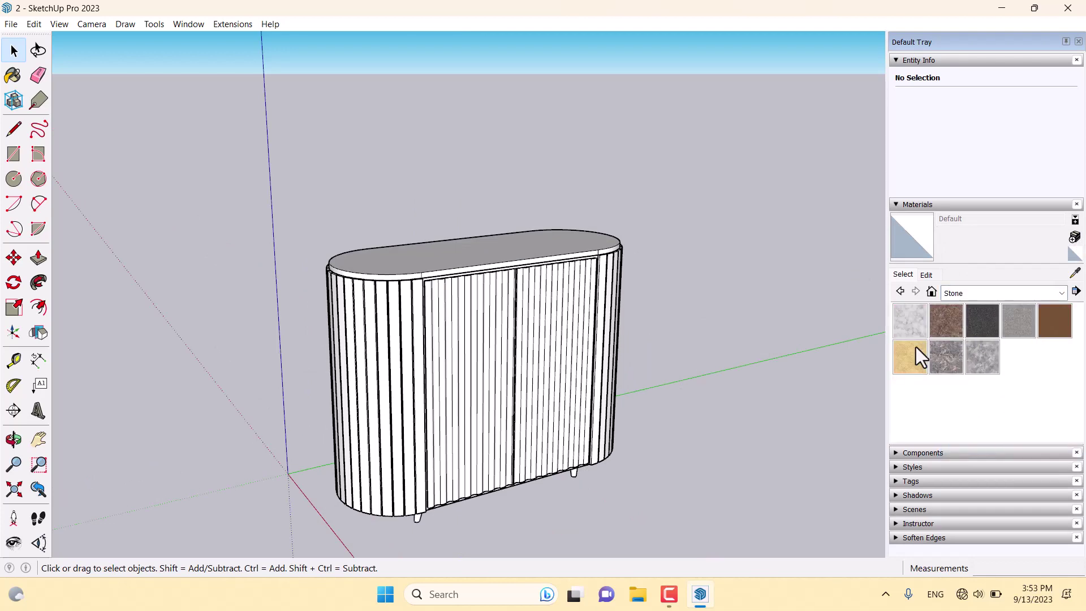
left_click(915, 351)
scroll(430, 249, "up", 3)
left_click(426, 244)
mouse_move(422, 249)
middle_mouse_down()
mouse_move(412, 252)
mouse_move(516, 301)
middle_mouse_up()
scroll(543, 291, "up", 3)
key("ctrl+z")
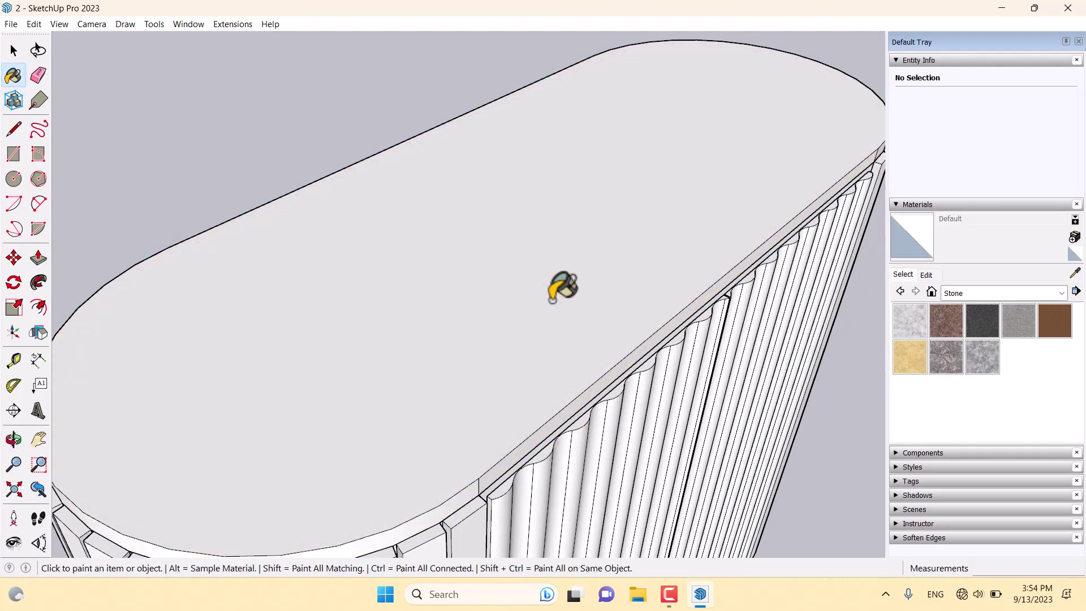
Paint the cabinet's top panel with the Carrera Marble material
left_click(905, 320)
left_click(611, 292)
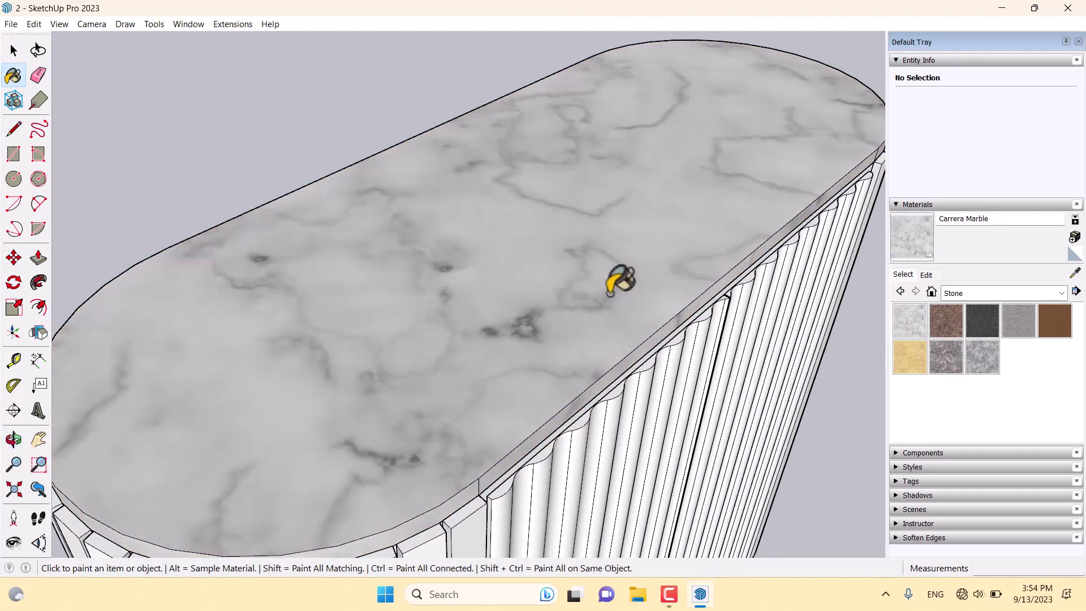
scroll(566, 277, "down", 5)
Set the Carrera Marble texture size to 34 cm and its red, green and blue values to 208 each
left_click(928, 275)
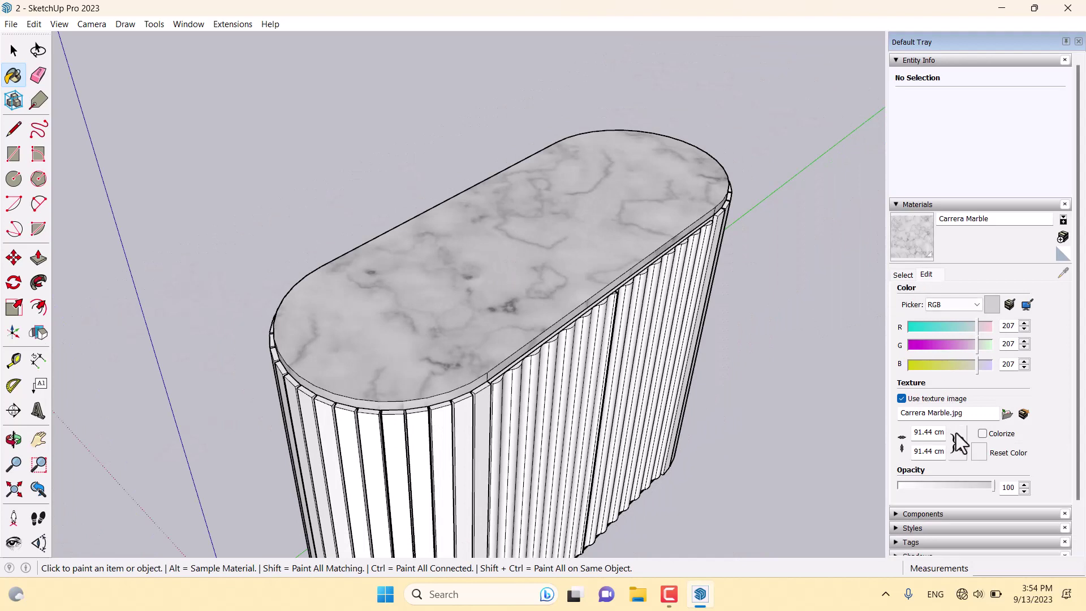
double_click(932, 433)
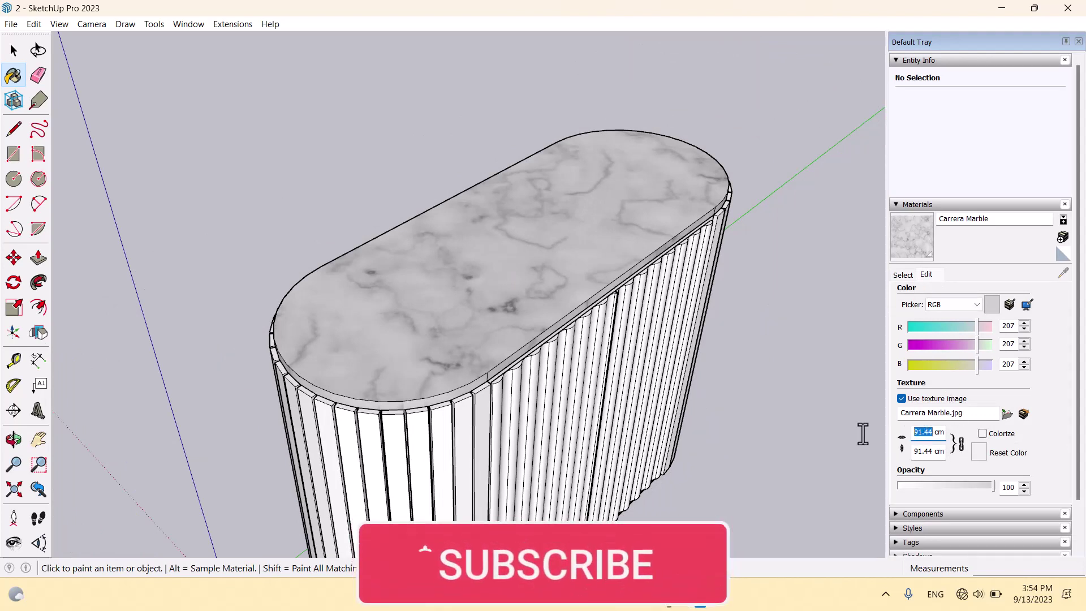
type("34")
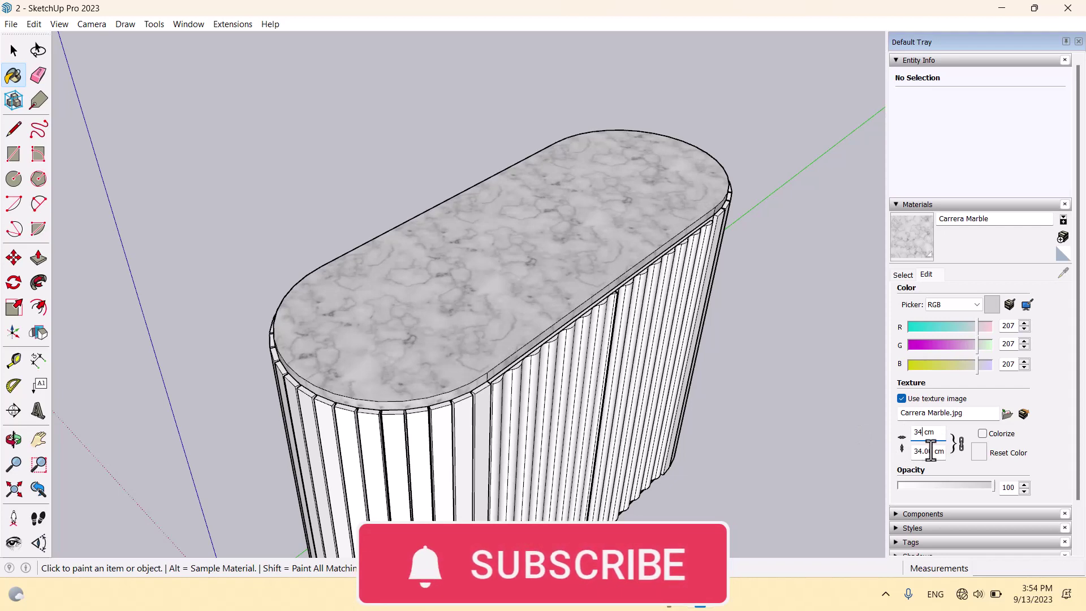
left_click(1024, 323)
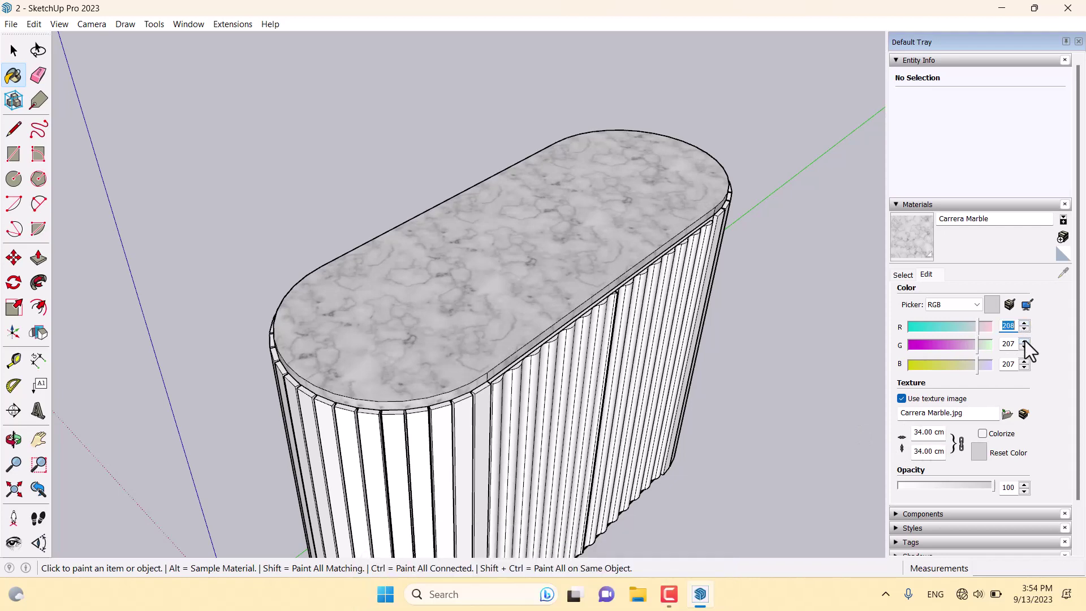
left_click(1024, 341)
left_click(1023, 361)
scroll(684, 300, "down", 4)
Choose 0073_MediumSeaGreen from the Colors-Named collection and paint the two wave-profiled front doors with it
middle_click_drag(683, 303, 599, 158)
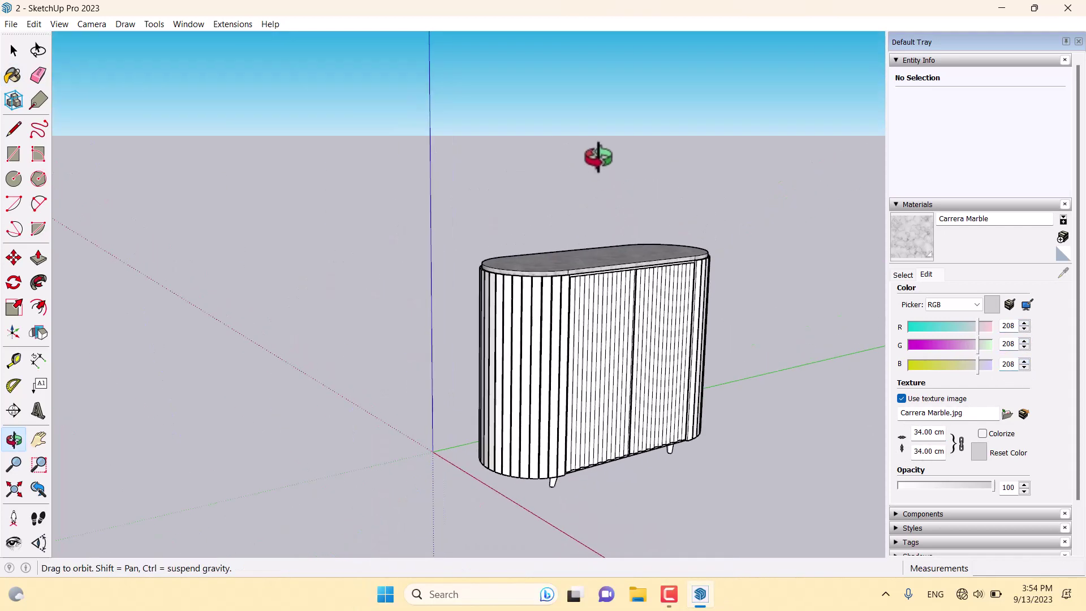
scroll(634, 299, "up", 4)
left_click(903, 275)
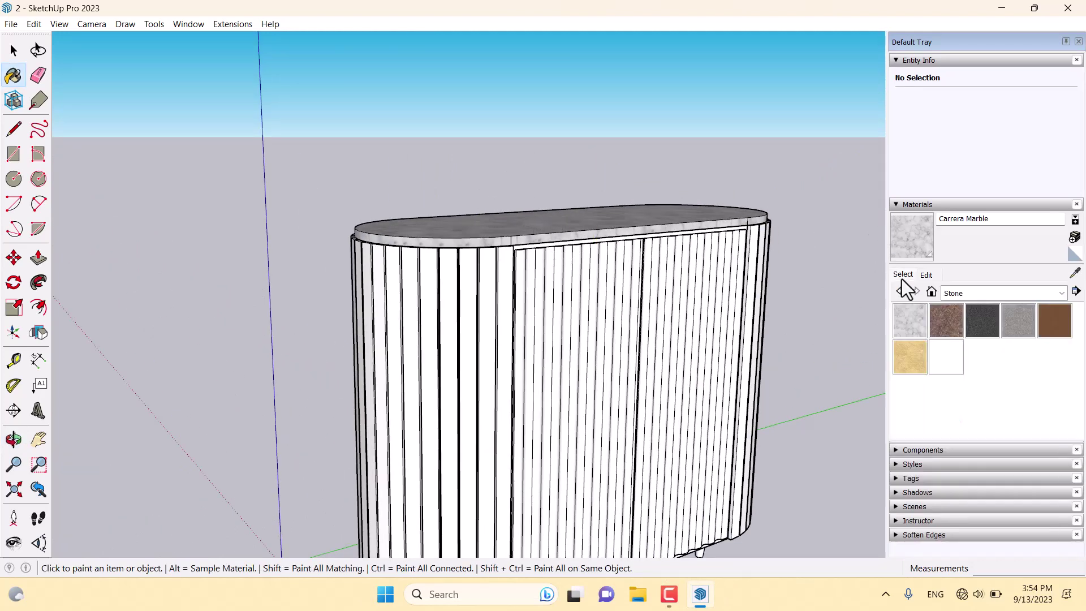
left_click(1019, 293)
scroll(1016, 338, "up", 2)
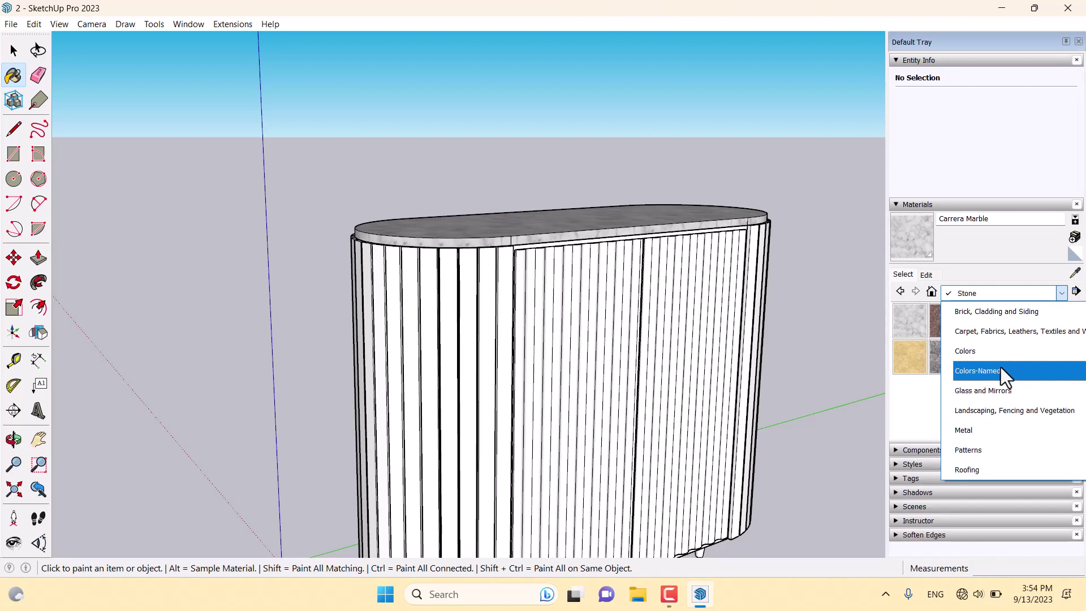
left_click(990, 368)
scroll(990, 369, "down", 3)
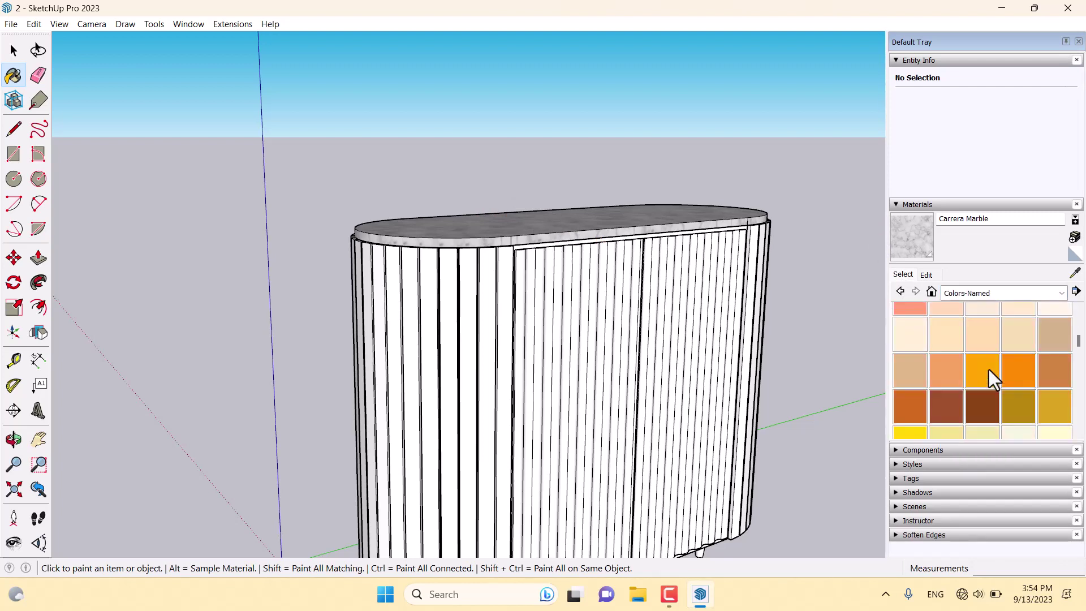
scroll(989, 369, "down", 5)
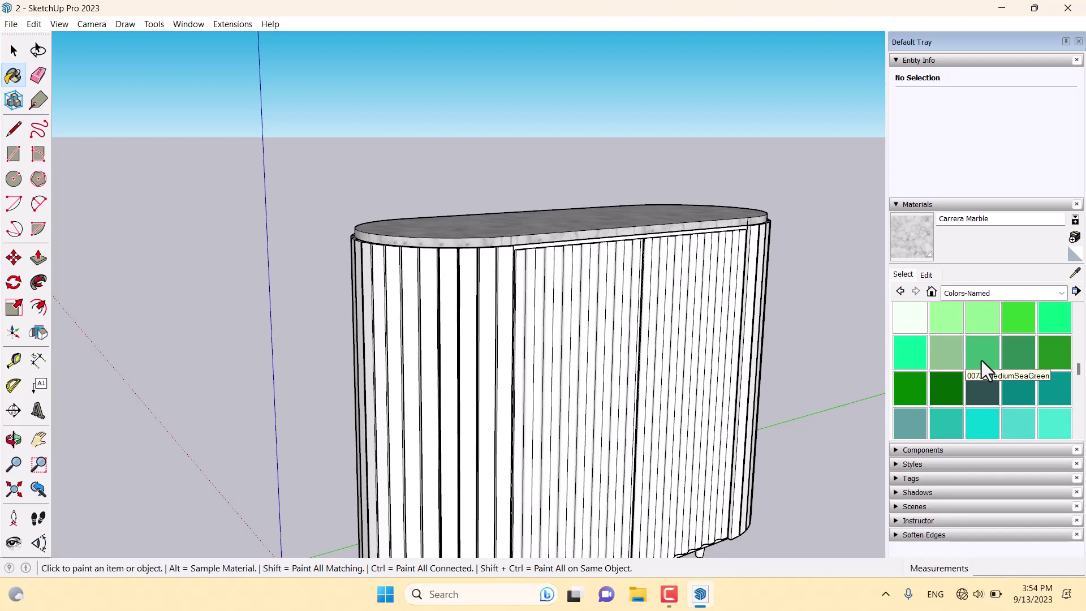
left_click(982, 361)
left_click(656, 275)
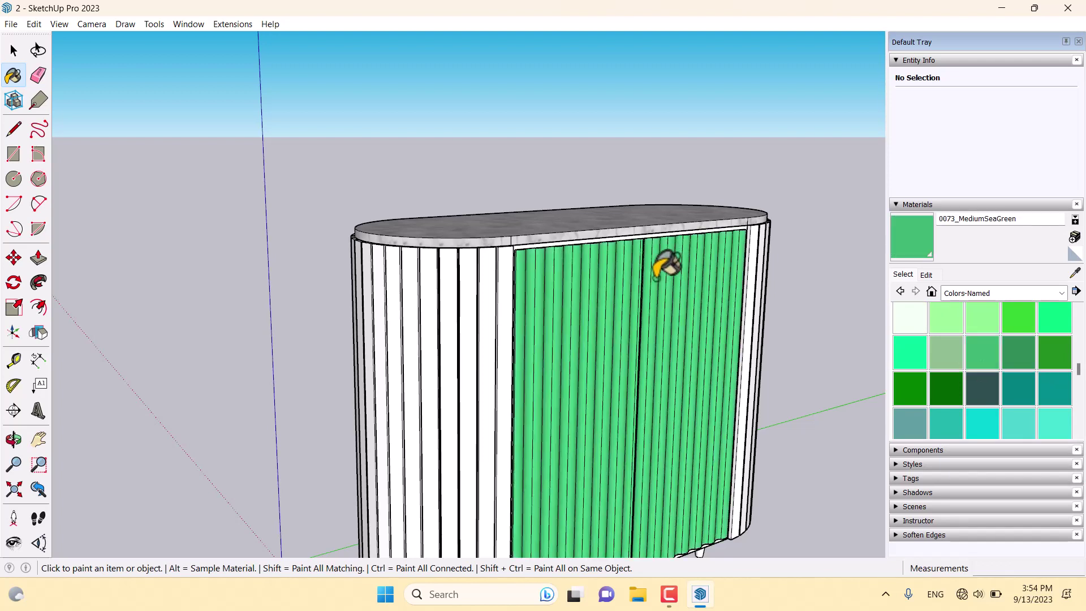
Paint one end strip with 0073_MediumSeaGreen, and all geometry inside the strip component so that every strip on both ends takes the colour
left_click(485, 289)
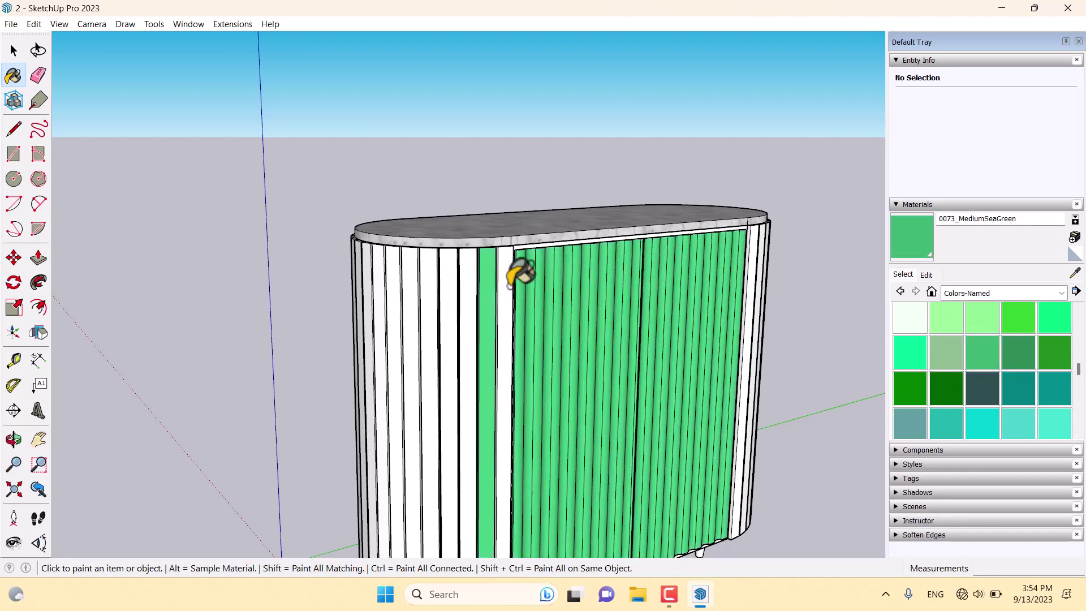
key("space")
double_click(508, 283)
triple_click(508, 284)
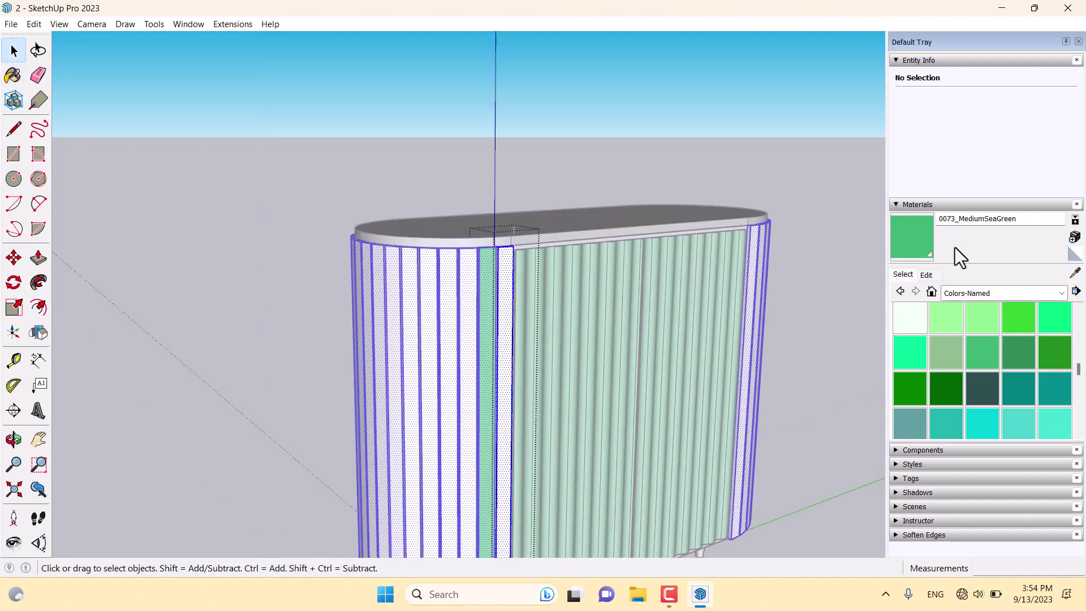
left_click(917, 242)
scroll(572, 242, "up", 3)
left_click(492, 260)
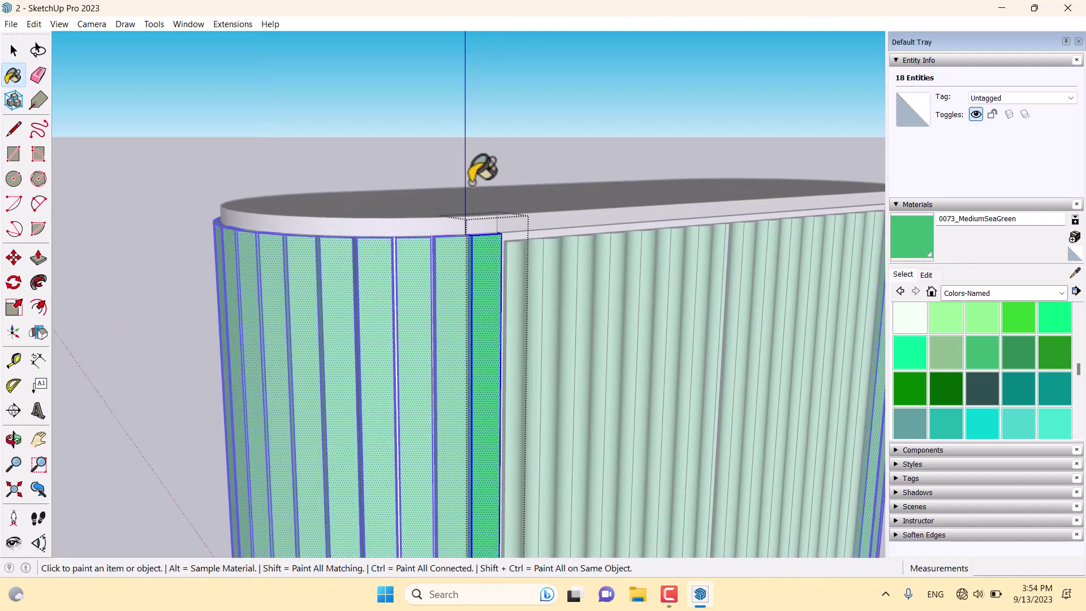
scroll(472, 182, "down", 5)
middle_click_drag(472, 182, 463, 170)
key("space")
left_click(582, 149)
middle_click_drag(594, 183, 624, 250)
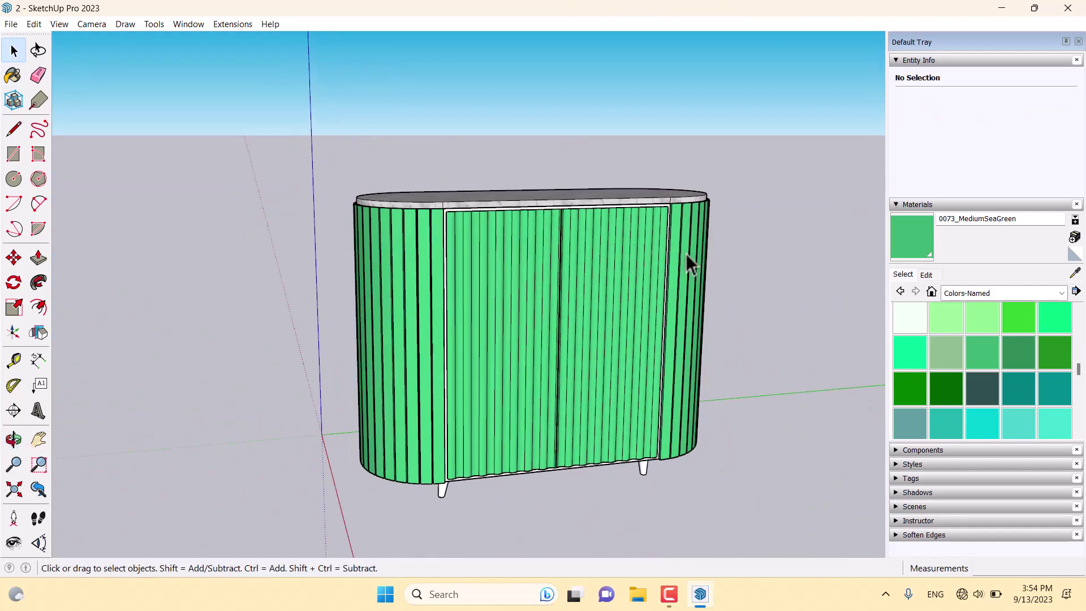
Change the 0073_MediumSeaGreen material's colour by setting its red value to 250 and its green value to 110
left_click(927, 274)
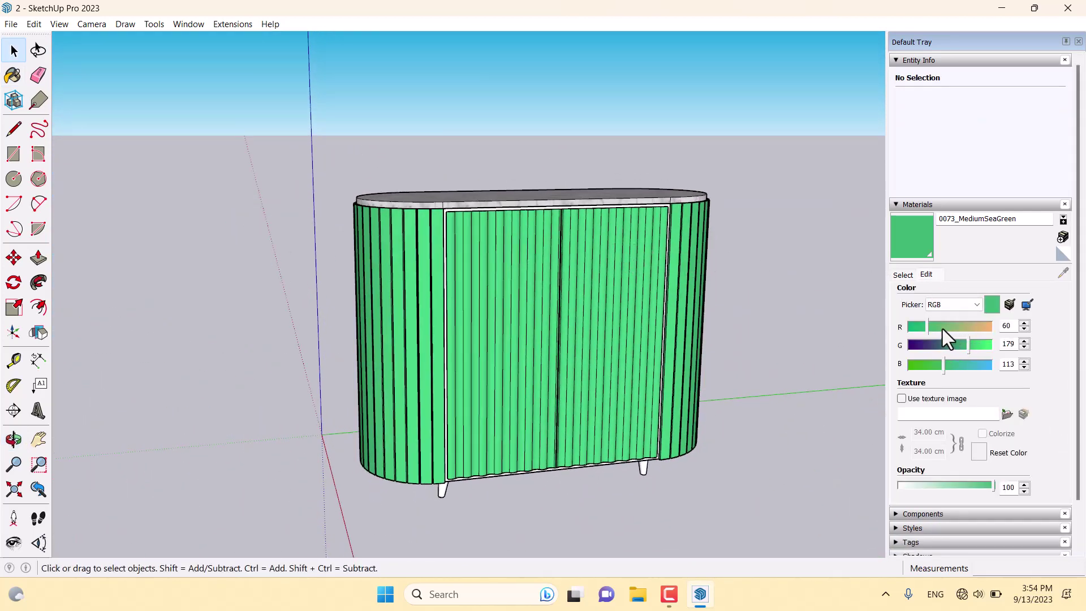
left_click_drag(942, 328, 981, 332)
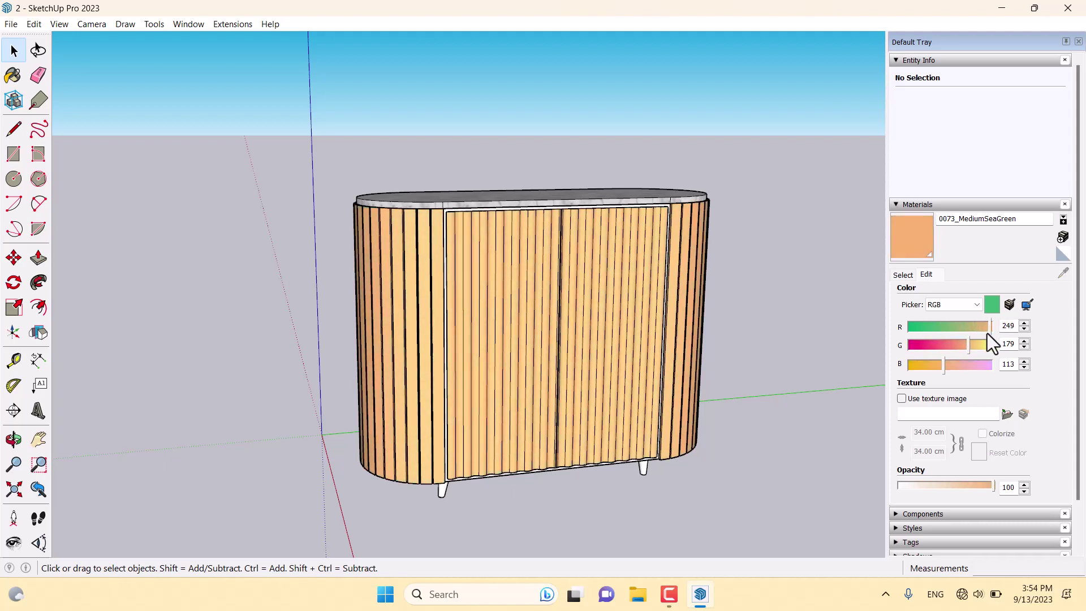
double_click(1008, 326)
type("250")
left_click_drag(962, 346, 949, 347)
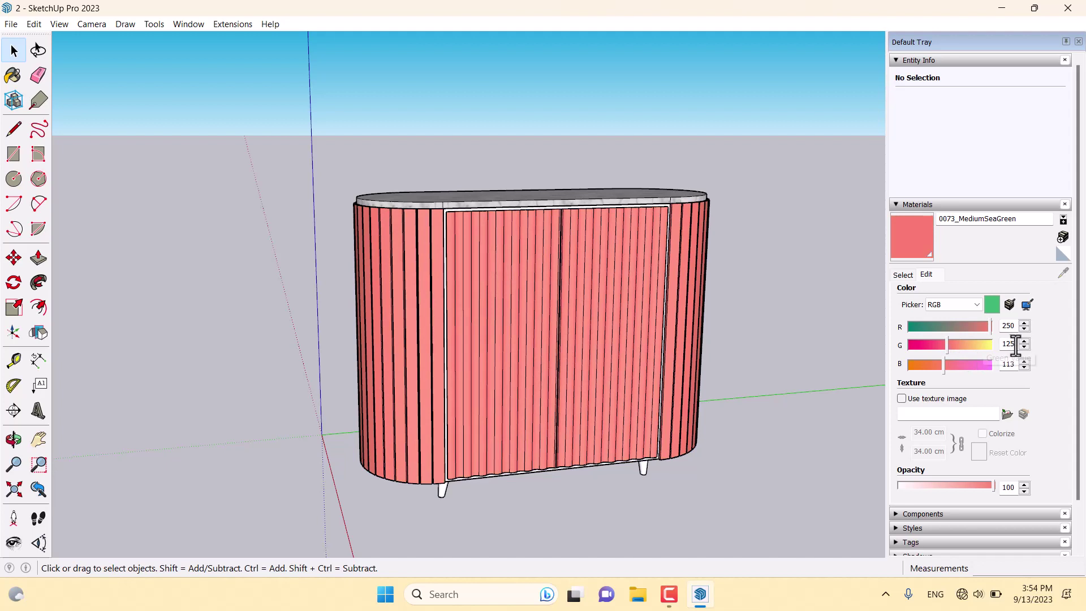
type("110")
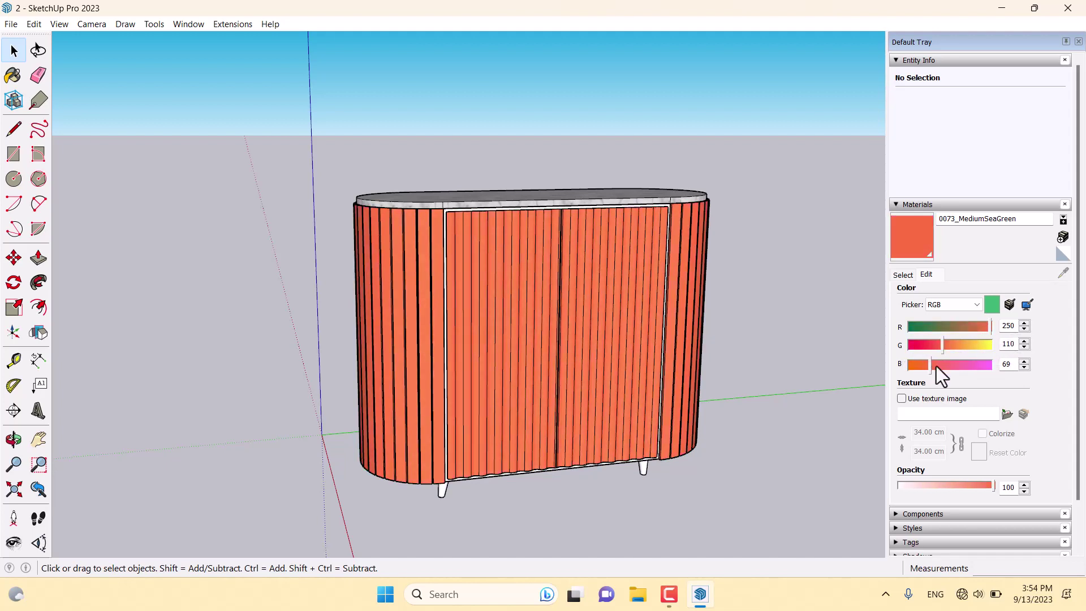
Raise the blue value of the 0073_MediumSeaGreen material slightly and list only the materials used in the model
left_click(1023, 361)
left_click(1024, 361)
left_click(905, 274)
left_click(958, 293)
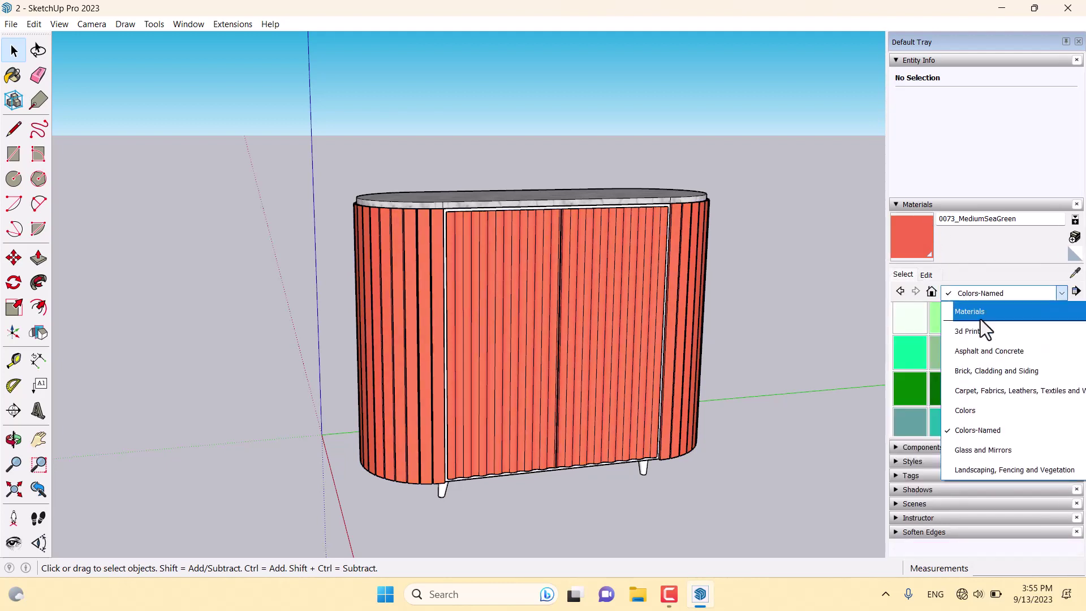
left_click(973, 312)
Select all parts of the cabinet and combine them into a single group
middle_click_drag(727, 289, 771, 245)
key("space")
left_click_drag(792, 138, 544, 340)
right_click(554, 321)
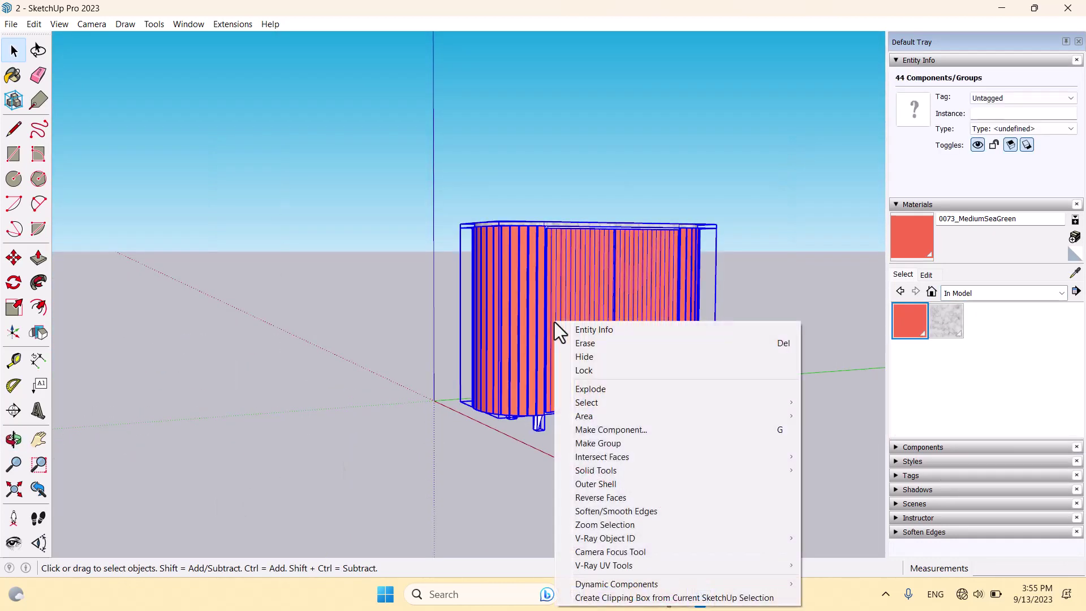
left_click(592, 444)
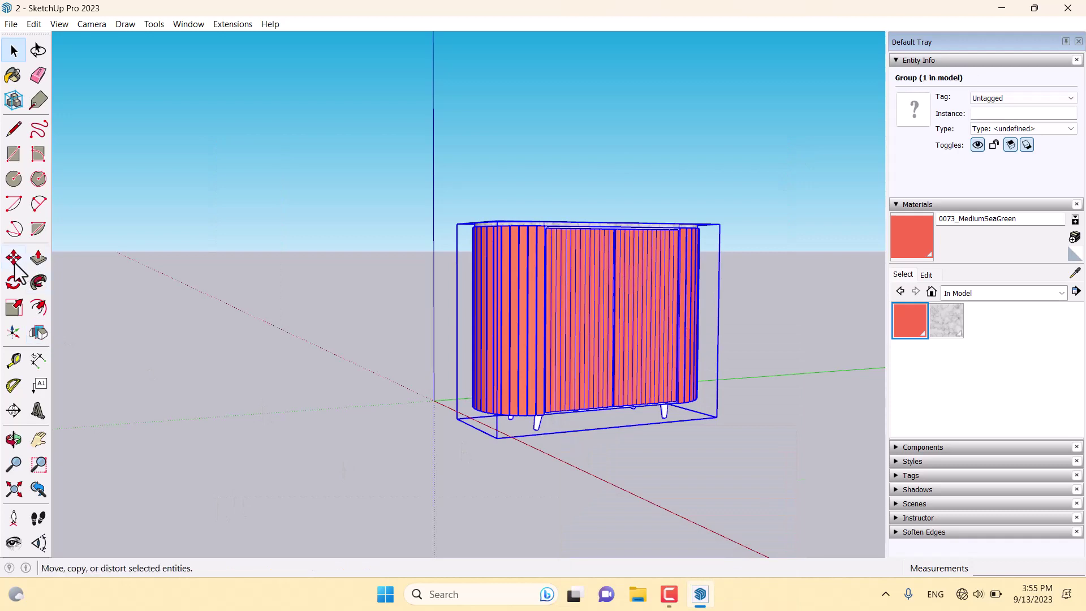
Move the cabinet group by its lower bounding-box corner so that this corner sits exactly on the model origin
left_click(14, 258)
scroll(422, 412, "up", 2)
left_click(468, 426)
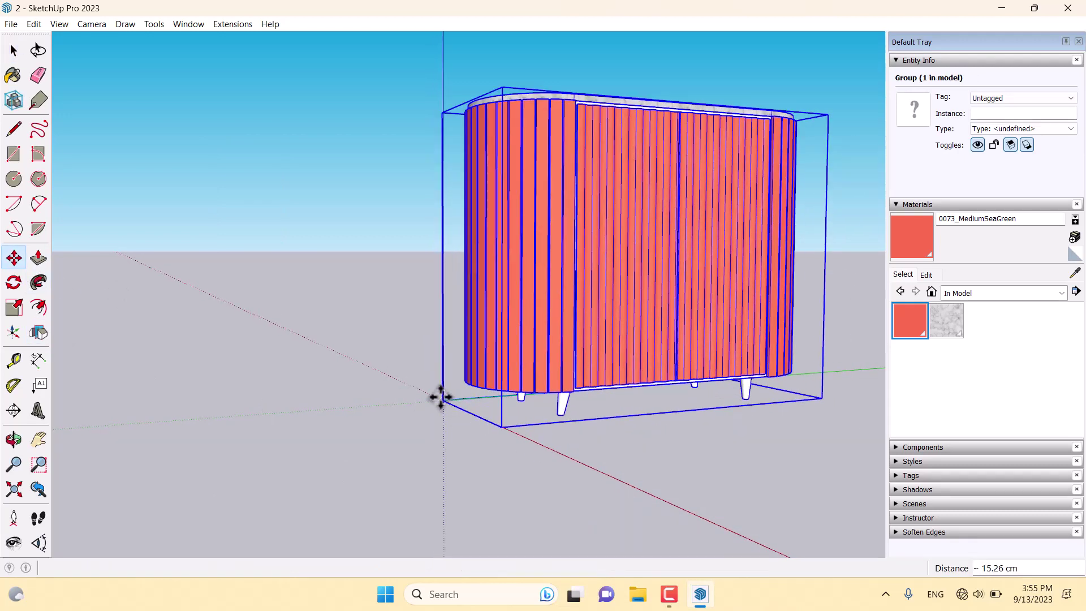
left_click(440, 397)
scroll(364, 342, "down", 2)
middle_click_drag(364, 341, 436, 417)
scroll(427, 364, "up", 6)
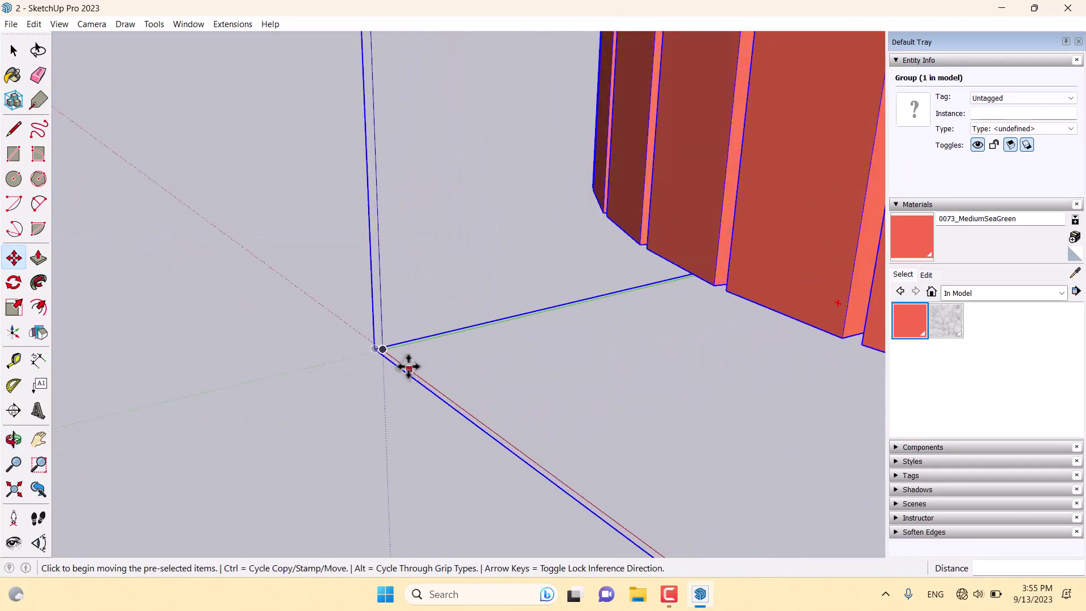
scroll(392, 360, "up", 3)
left_click(360, 332)
left_click(376, 335)
scroll(344, 320, "down", 4)
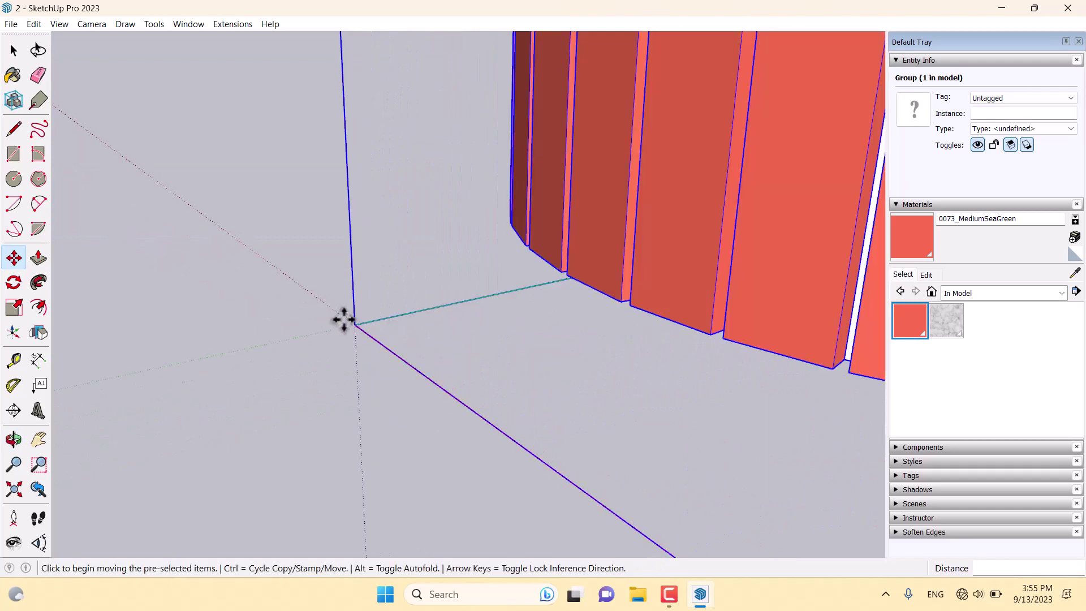
scroll(343, 320, "down", 5)
key("space")
Show the scene settings, deselect the cabinet group and frame the cabinet in a front three-quarter view
left_click(928, 200)
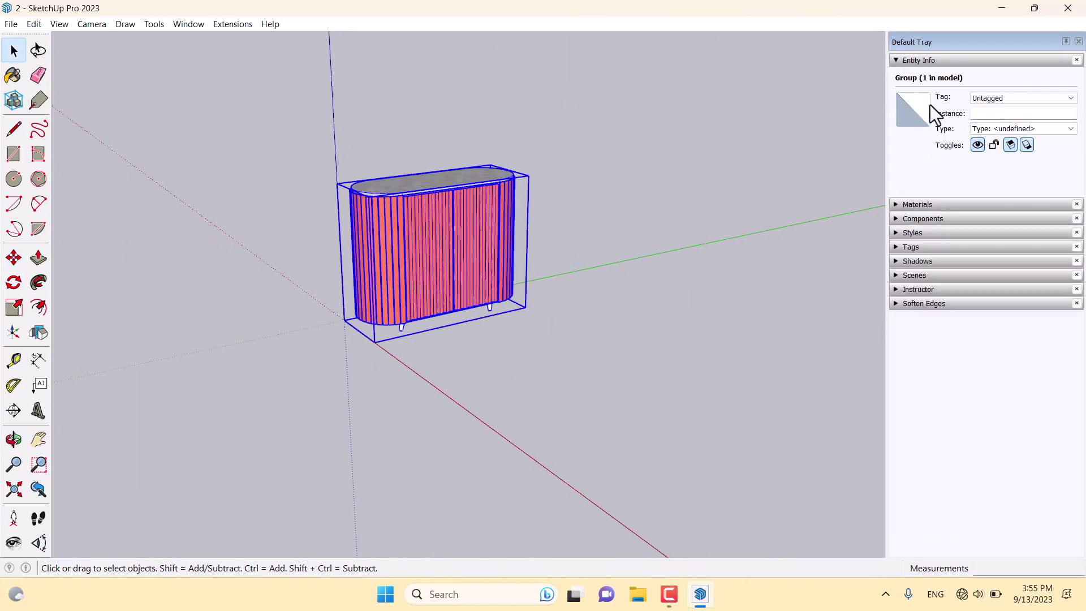
left_click(931, 61)
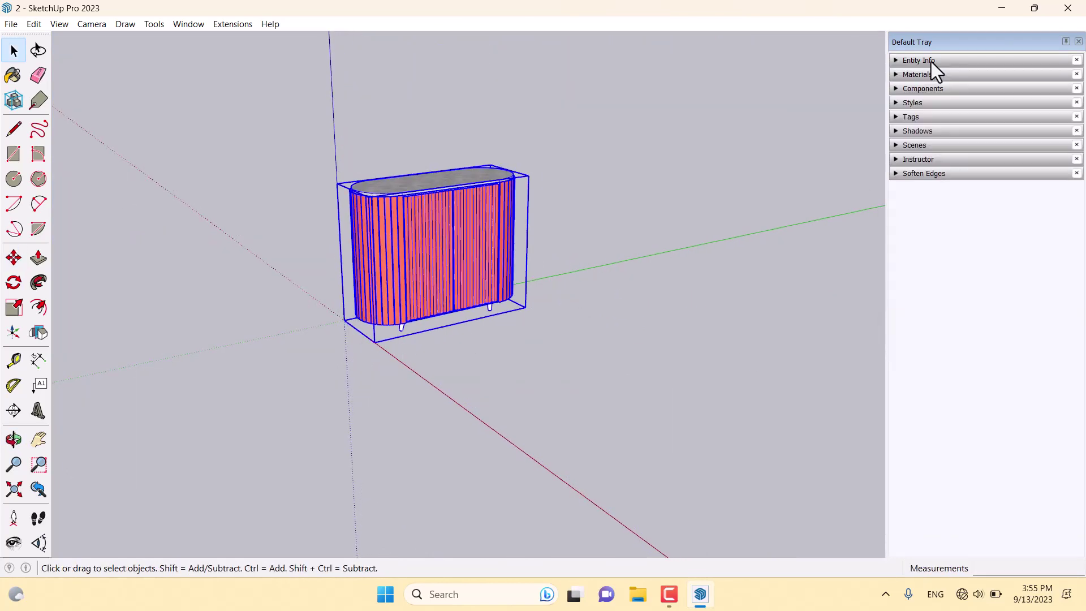
left_click(917, 145)
middle_click_drag(337, 148, 444, 270)
scroll(434, 143, "up", 3)
left_click(460, 160)
scroll(461, 165, "down", 1)
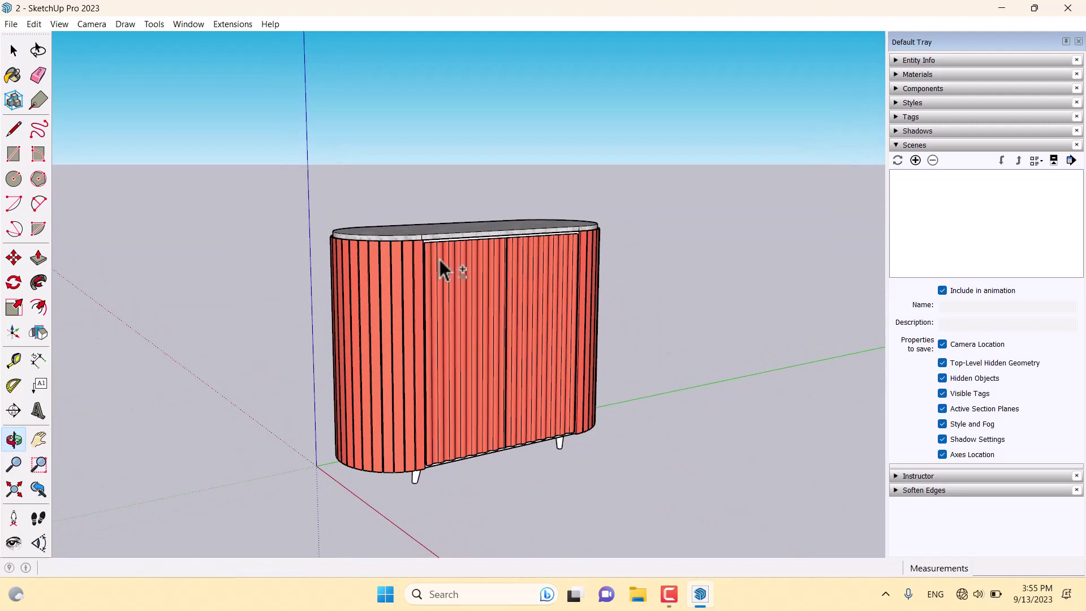
key("space")
Set the camera's eye height to 124 cm, adjust the look direction slightly and save the view as a new scene
left_click(14, 518)
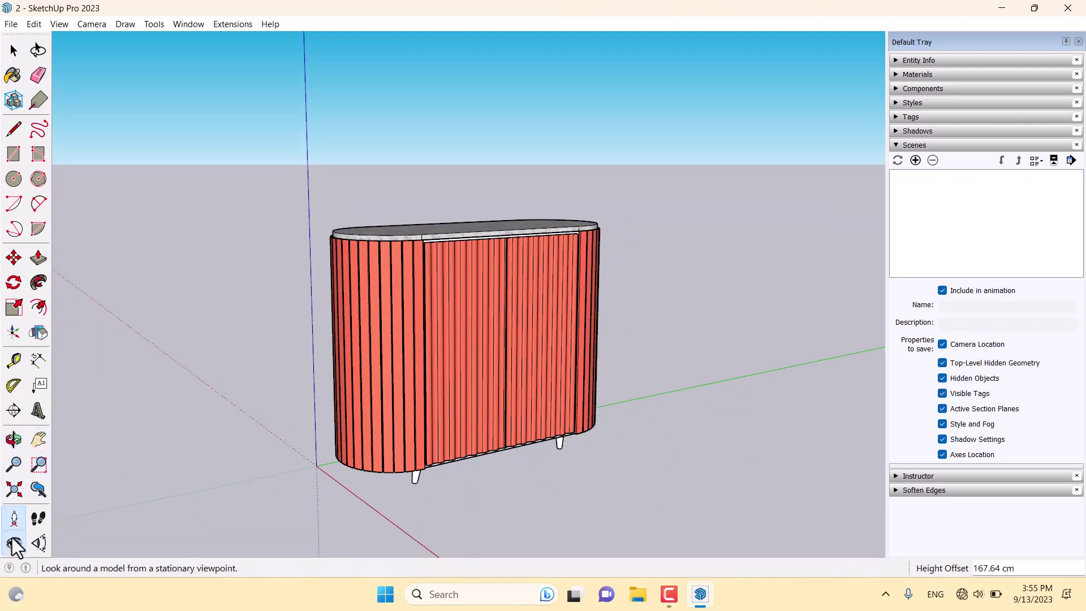
left_click(14, 543)
type("124.1")
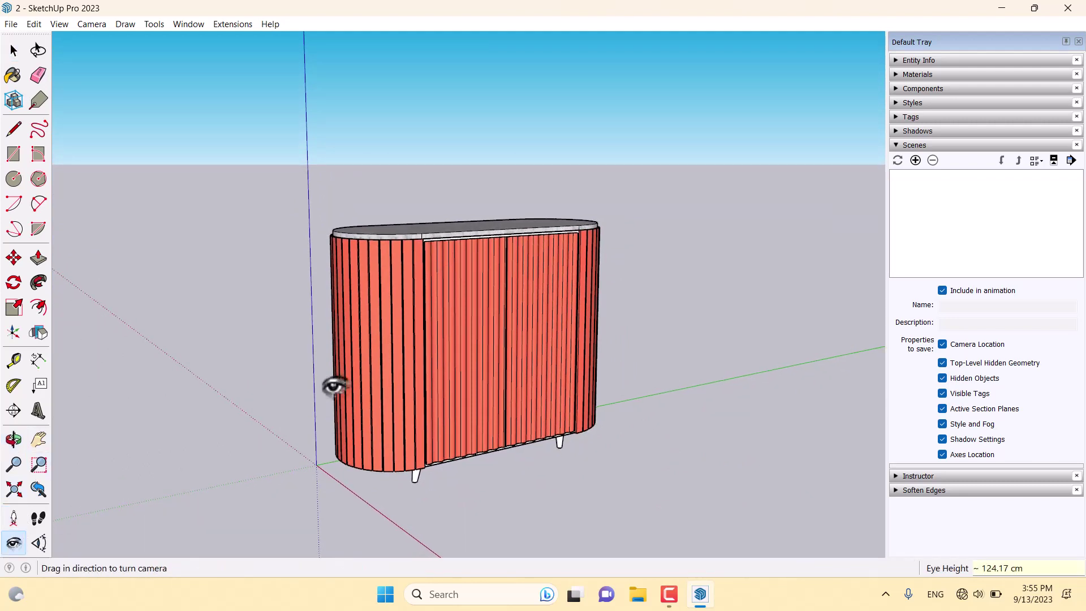
key("Return")
mouse_move(398, 198)
left_mouse_down()
mouse_move(383, 204)
mouse_move(400, 201)
left_mouse_up()
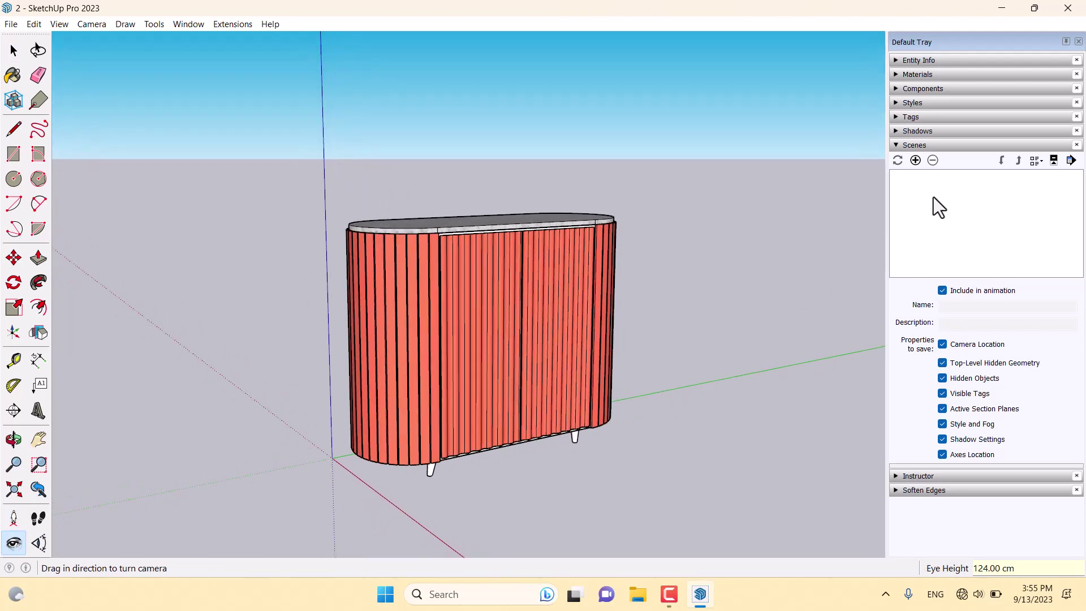
left_click(916, 160)
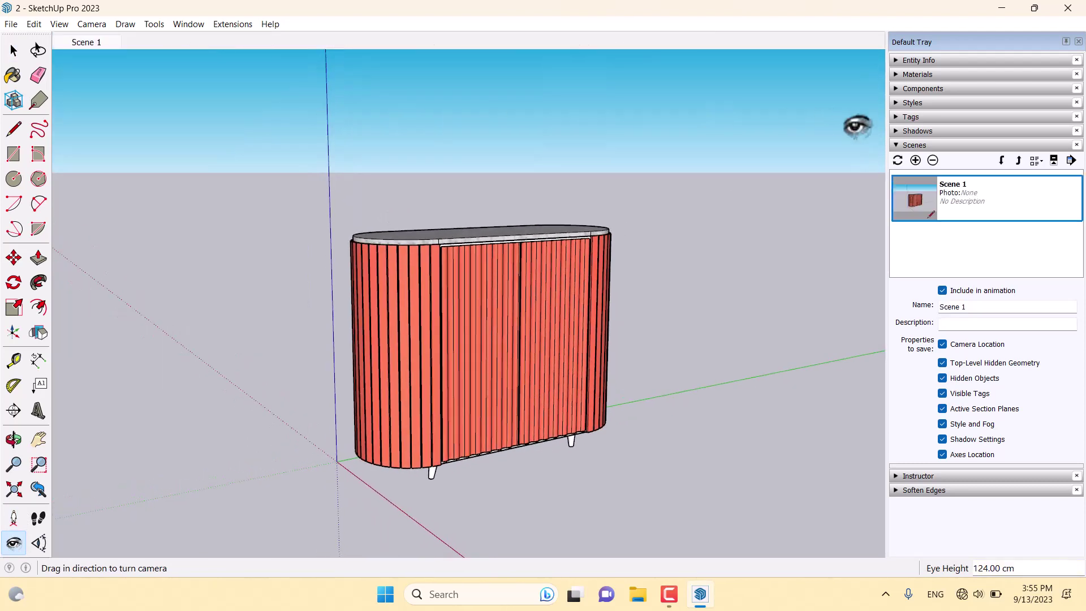
Edit the Simple Style's edge settings and set the profile line thickness to 1
left_click(907, 146)
left_click(909, 103)
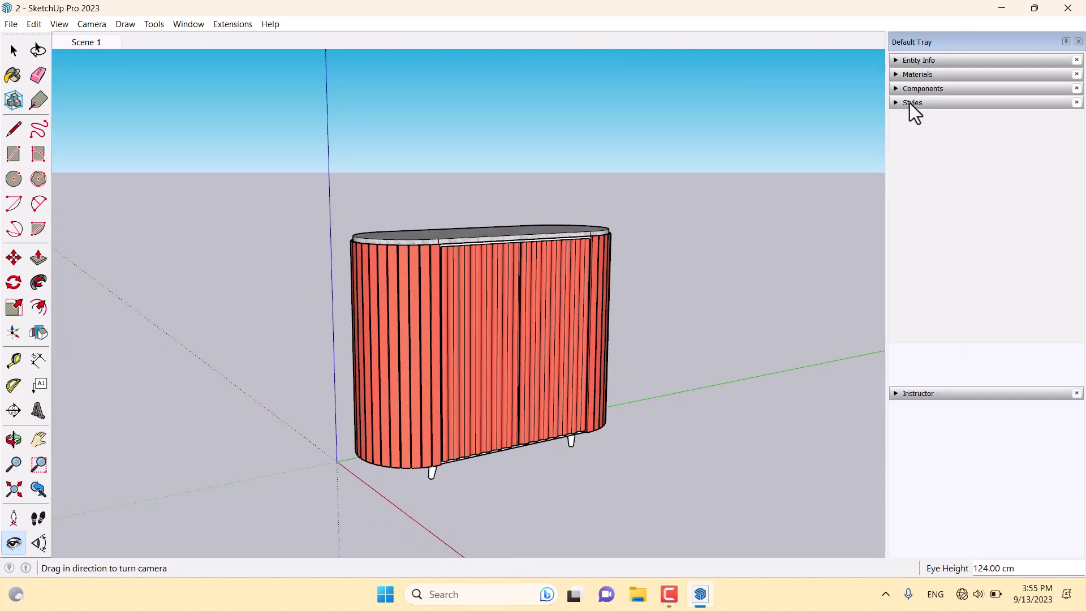
left_click(965, 191)
left_click(968, 208)
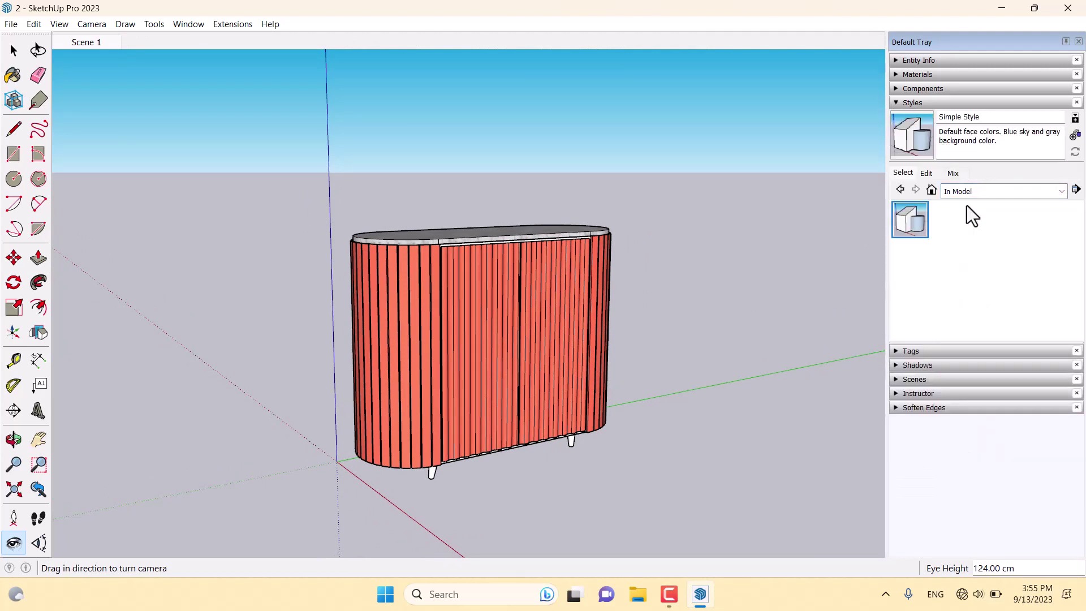
left_click(929, 173)
double_click(982, 242)
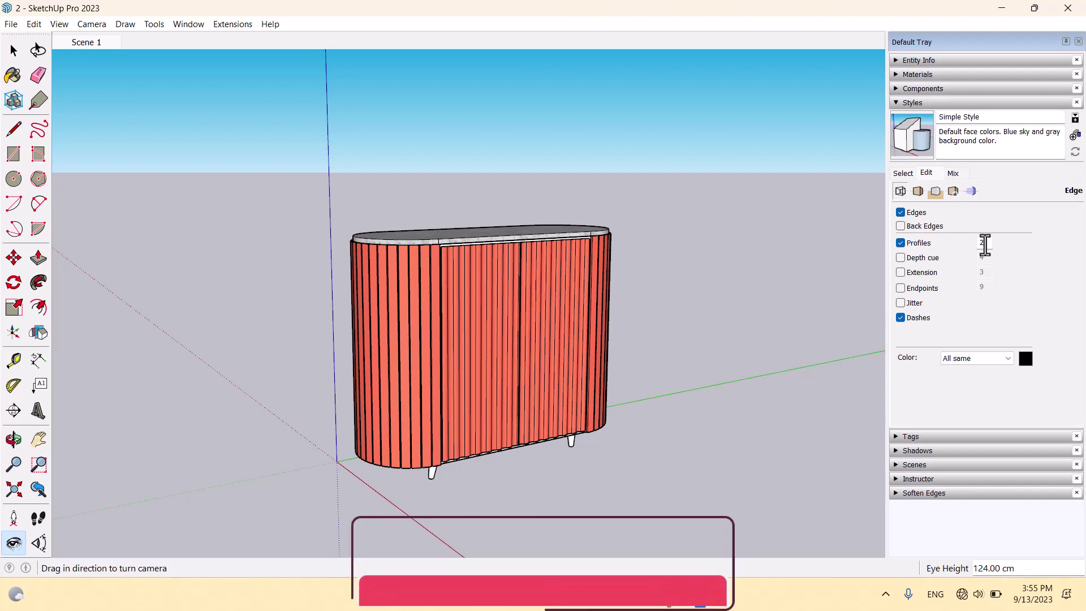
type("1")
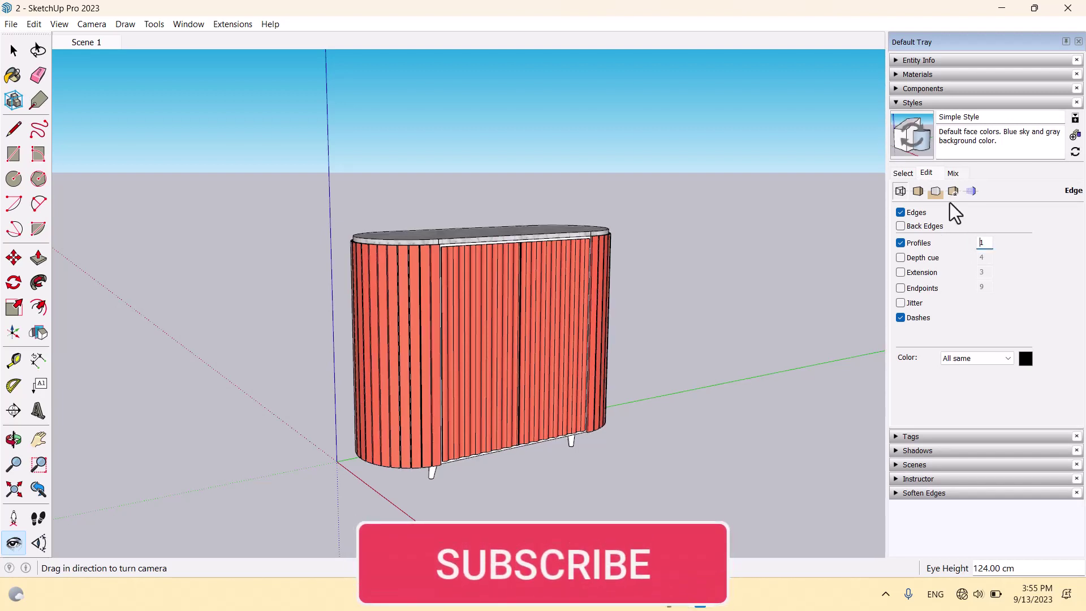
Turn off the sky in the style's background and show the style's modeling settings
left_click(936, 192)
left_click(936, 192)
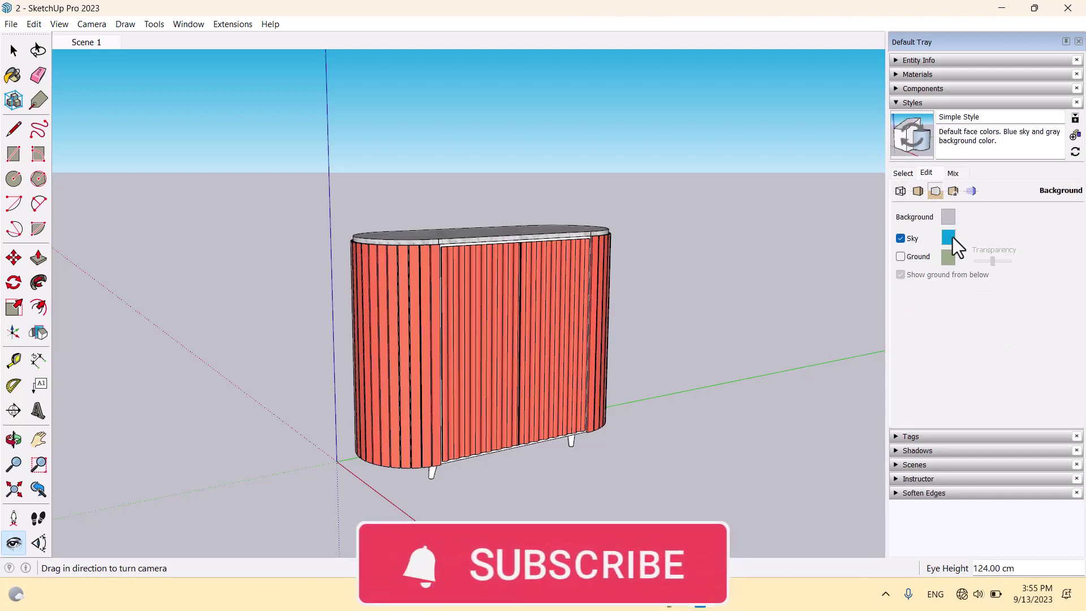
left_click(900, 239)
left_click(971, 191)
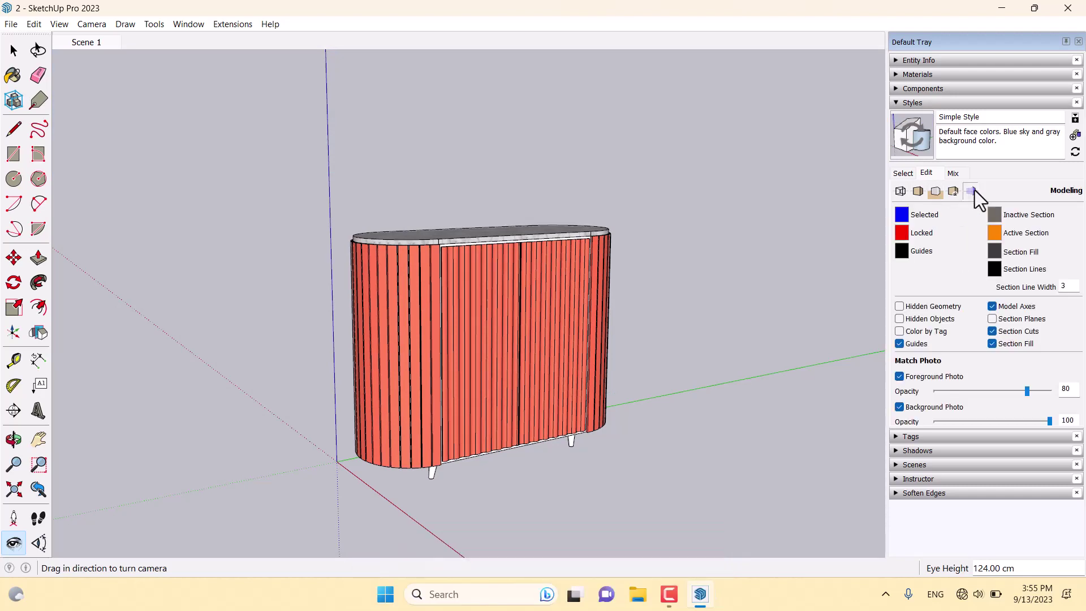